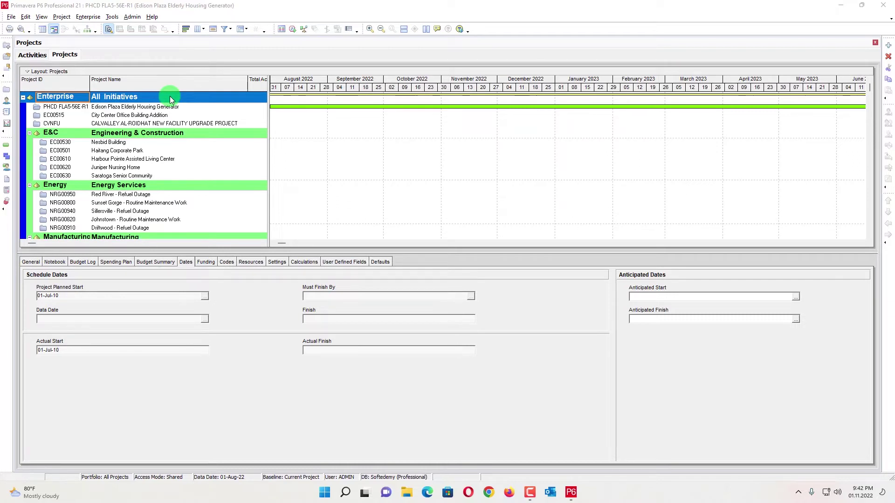
Copy the Edison Plaza Elderly Housing Generator project and paste it under Enterprise, keeping notebooks, WBS milestones, WPs & Docs and activities included.
{"action": "right_click", "coordinate": [169, 107]}
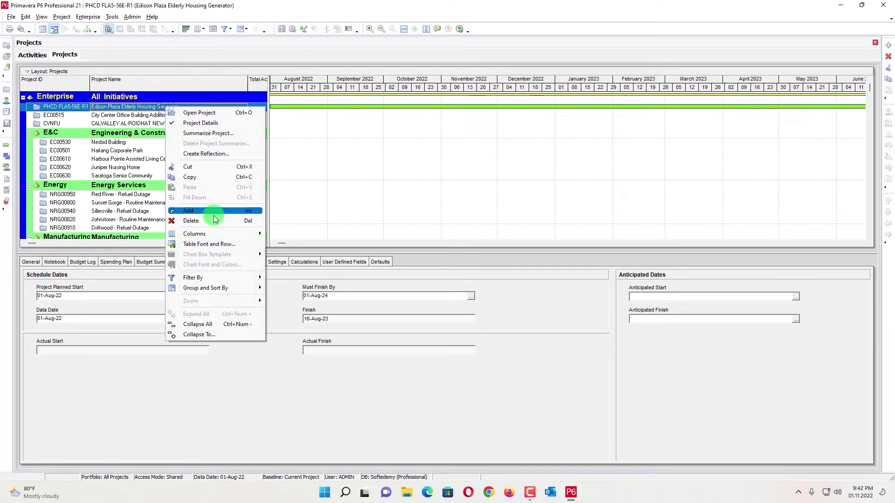
{"action": "left_click", "coordinate": [217, 178]}
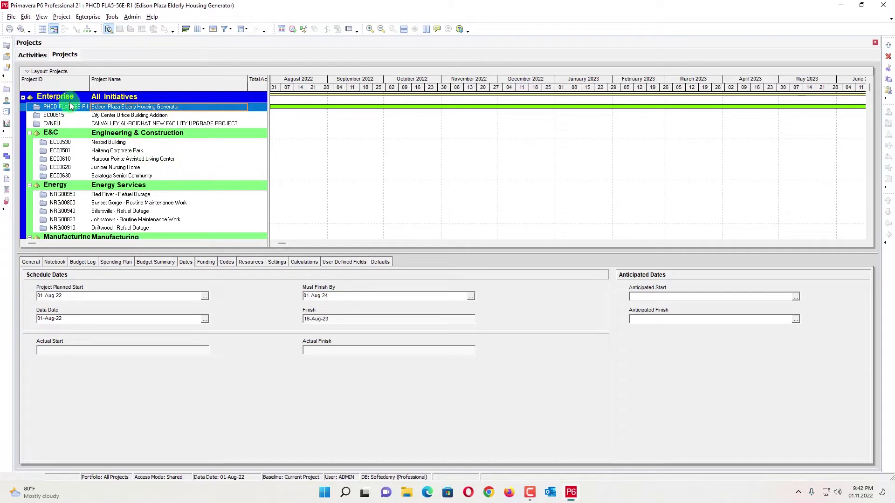
{"action": "right_click", "coordinate": [72, 97]}
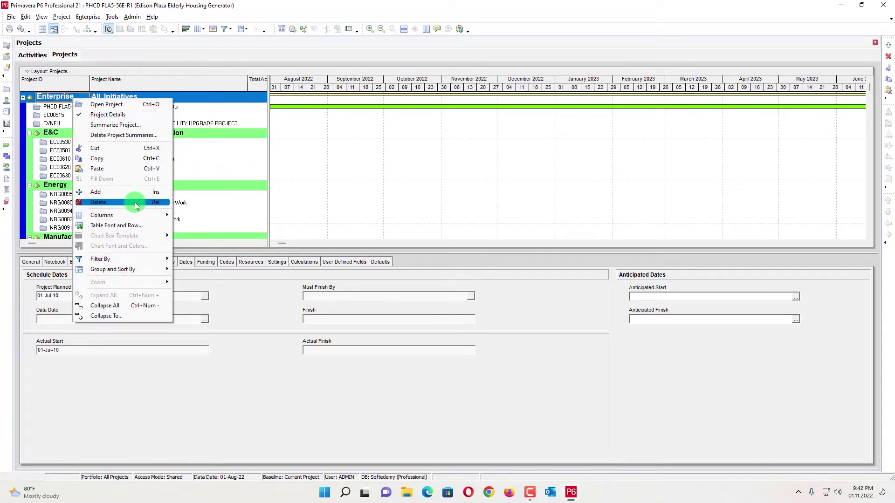
{"action": "left_click", "coordinate": [135, 167]}
{"action": "left_click", "coordinate": [510, 192]}
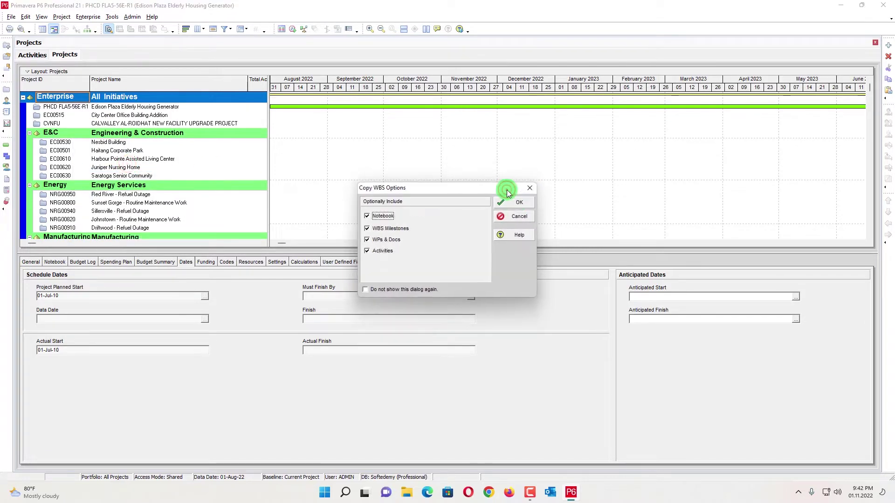
{"action": "left_click", "coordinate": [523, 199]}
{"action": "left_click", "coordinate": [525, 193]}
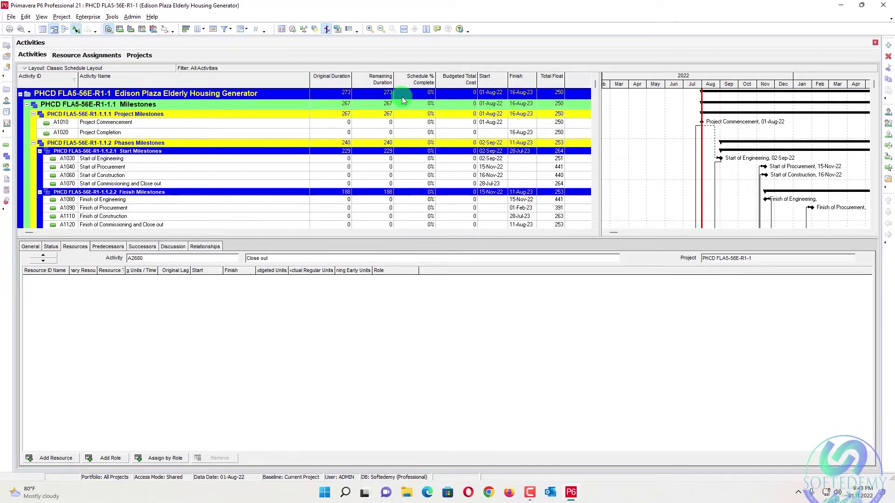
Minimize Primavera P6, open the Estimated Weights EPC Contract workbook from the desktop in Excel, and dismiss its licence notice.
{"action": "left_click", "coordinate": [840, 6]}
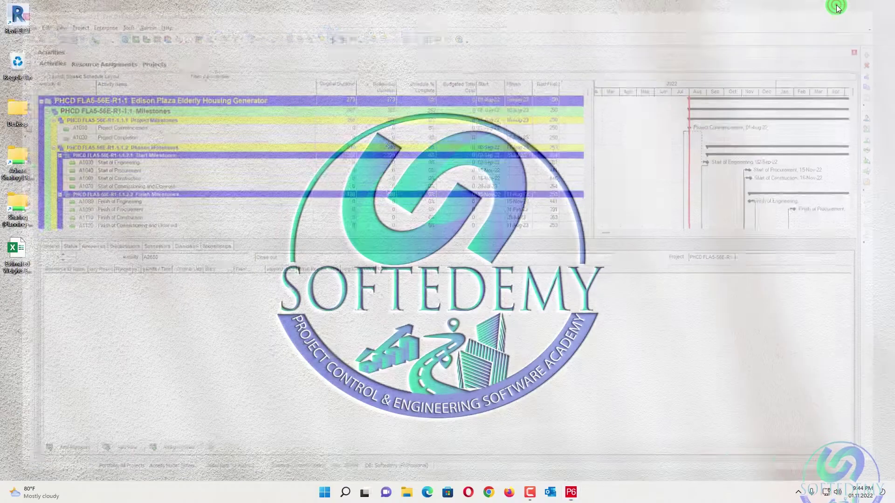
{"action": "double_click", "coordinate": [28, 257]}
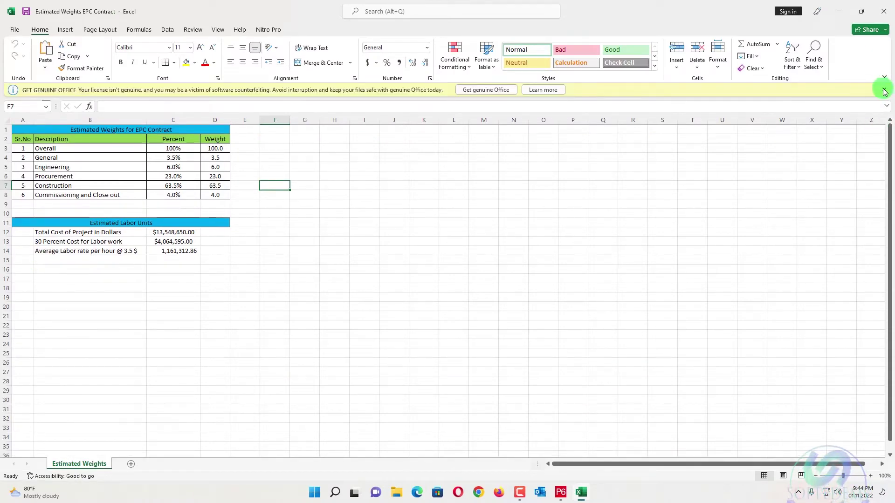
{"action": "left_click", "coordinate": [885, 92]}
{"action": "left_click", "coordinate": [521, 142]}
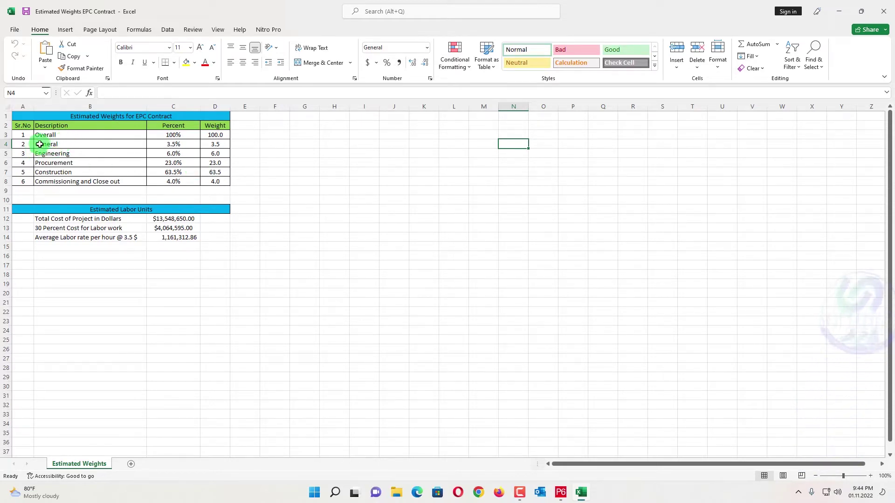
Examine the phase percentages, the Overall percent formula and the Weight column in the Estimated Weights for EPC Contract table.
{"action": "left_click_drag", "start_coordinate": [40, 145], "coordinate": [157, 176]}
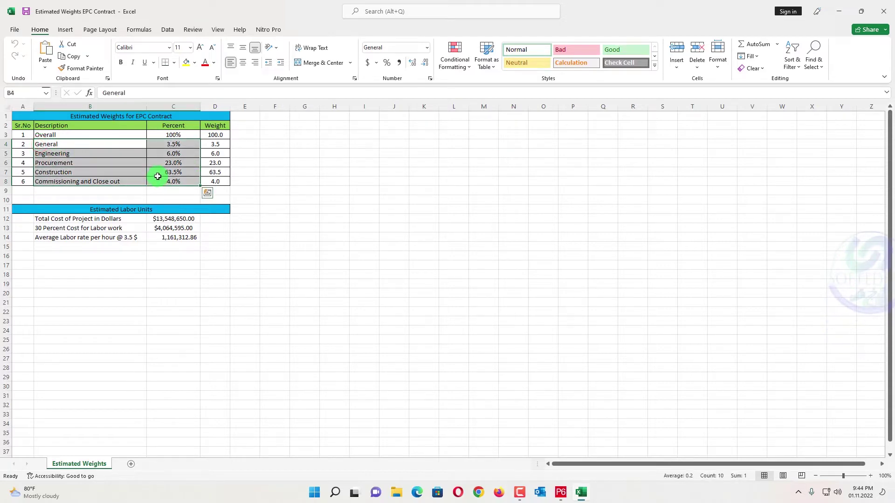
{"action": "left_click", "coordinate": [393, 181]}
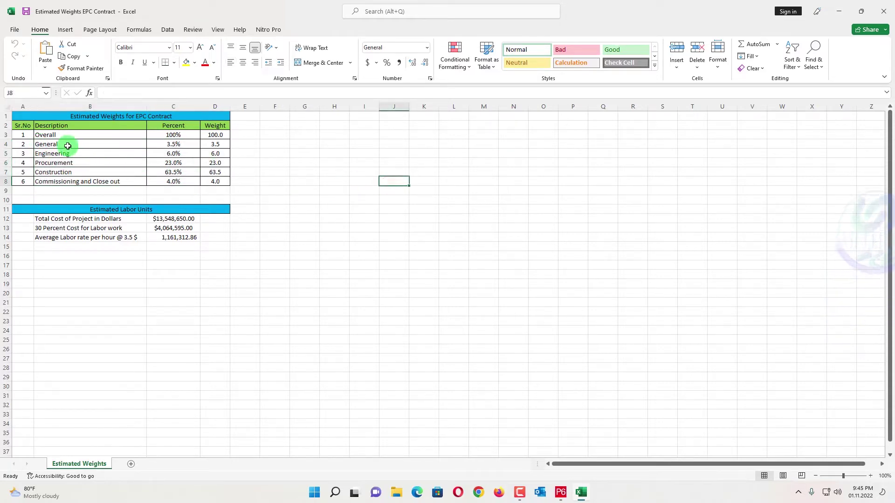
{"action": "left_click_drag", "start_coordinate": [68, 146], "coordinate": [171, 146]}
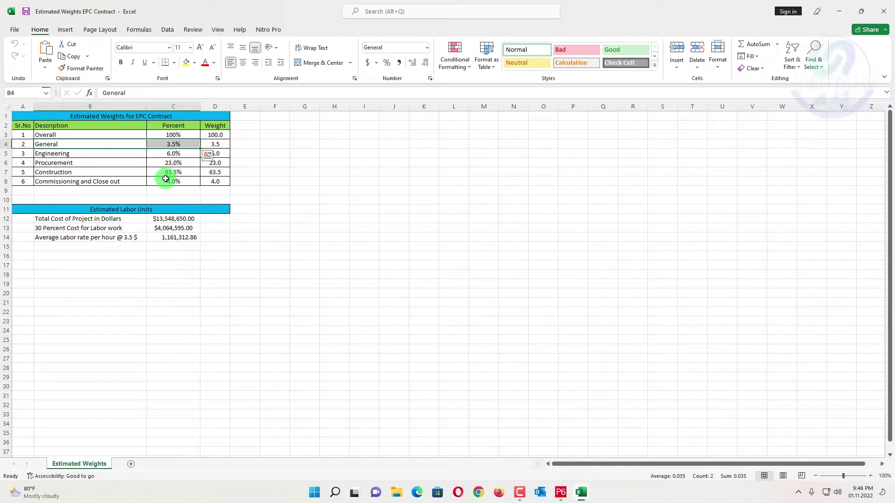
{"action": "left_click", "coordinate": [275, 147]}
{"action": "left_click_drag", "start_coordinate": [164, 145], "coordinate": [167, 179]}
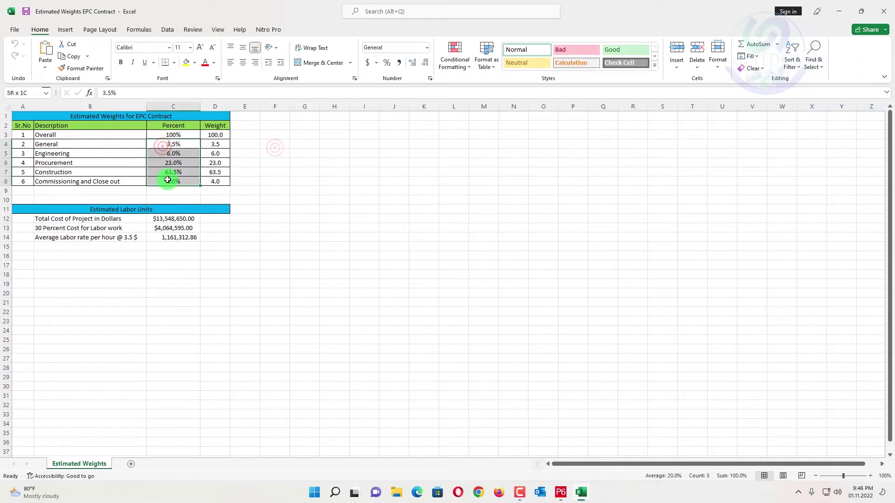
{"action": "left_click", "coordinate": [235, 162]}
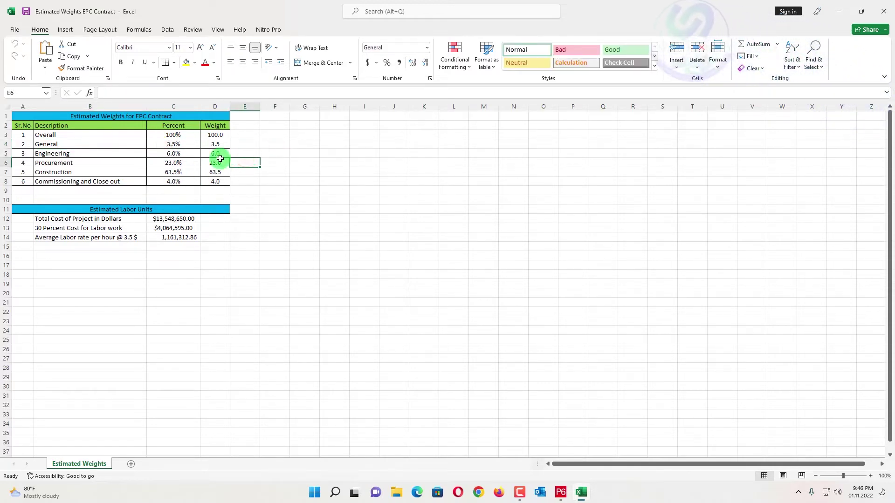
{"action": "left_click", "coordinate": [248, 146]}
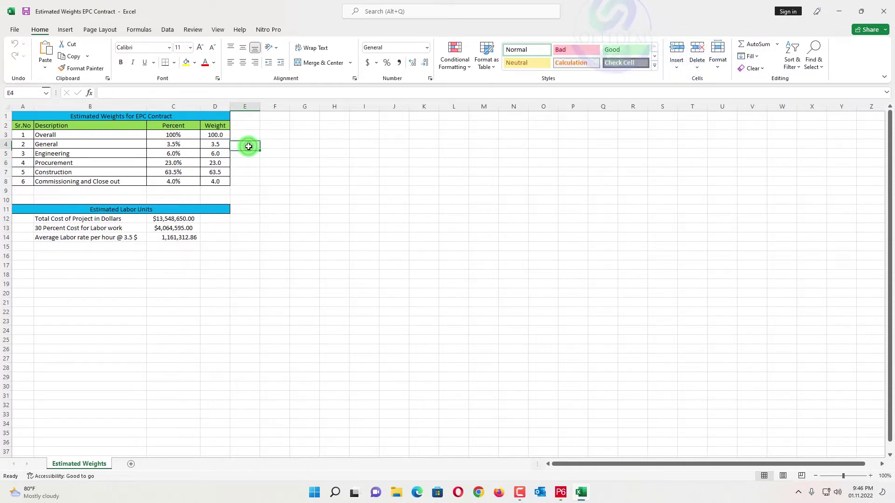
{"action": "left_click", "coordinate": [172, 145]}
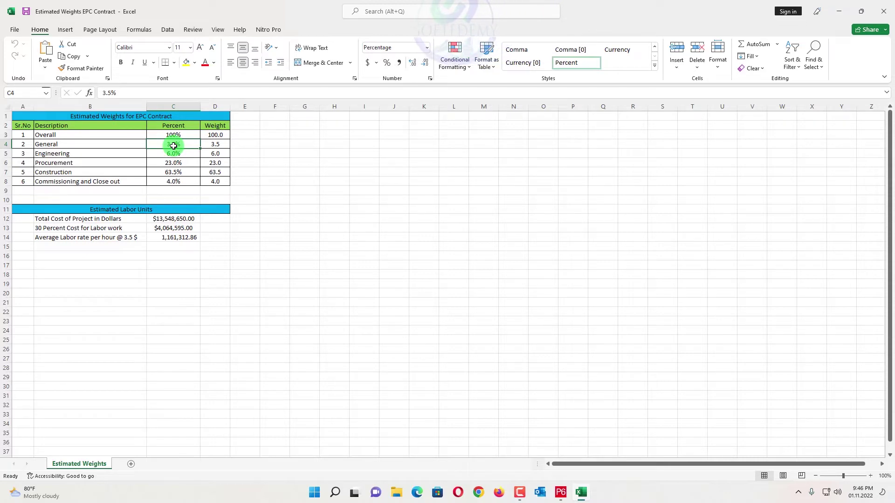
{"action": "left_click", "coordinate": [175, 133]}
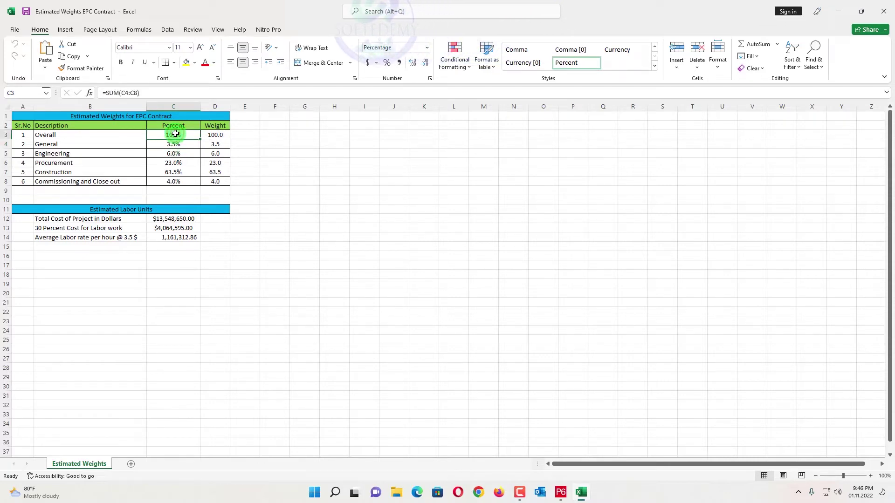
{"action": "left_click", "coordinate": [150, 88]}
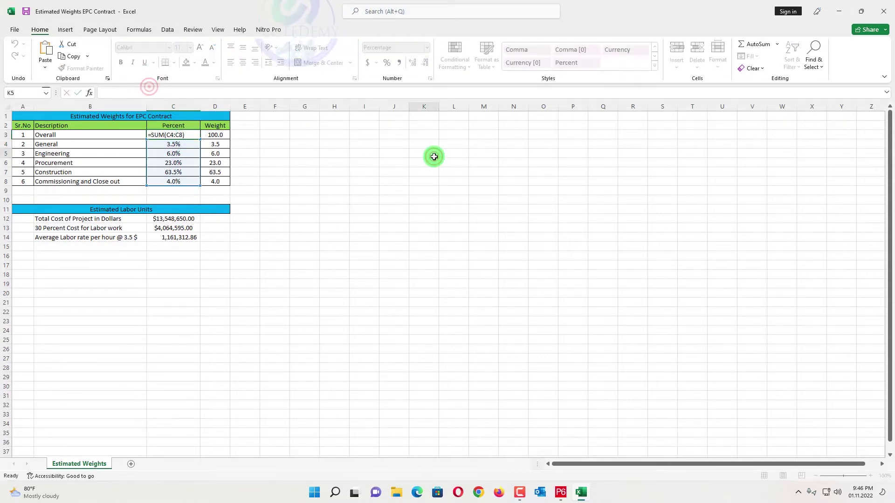
{"action": "left_click", "coordinate": [434, 157]}
{"action": "left_click_drag", "start_coordinate": [217, 145], "coordinate": [224, 188]}
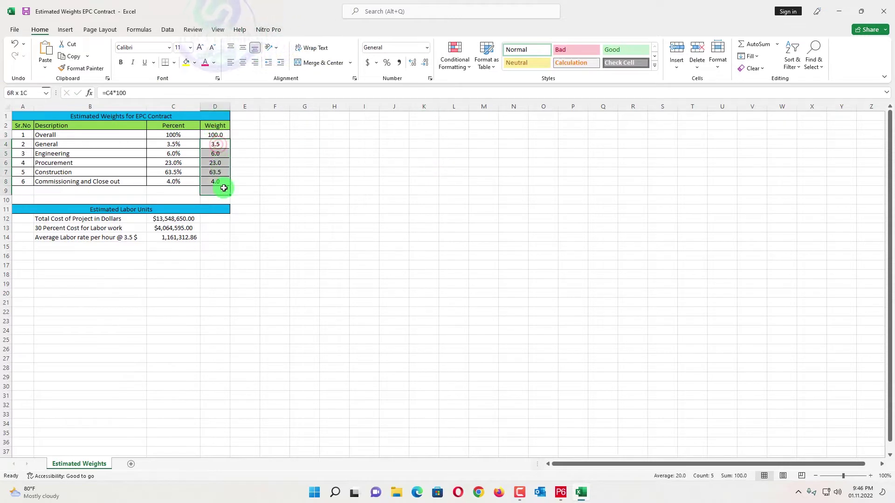
{"action": "left_click", "coordinate": [244, 154]}
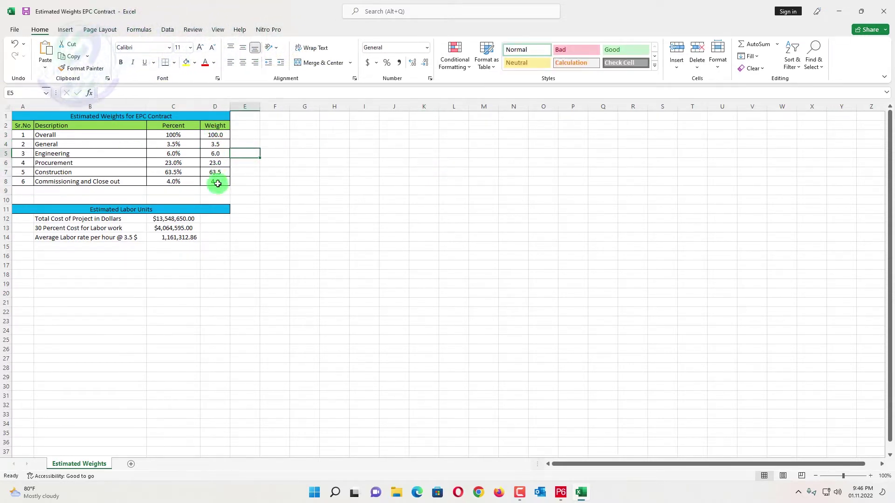
Examine the total project cost and the formulas for labor cost and average labor rate in the Estimated Labor Units table.
{"action": "left_click", "coordinate": [234, 236]}
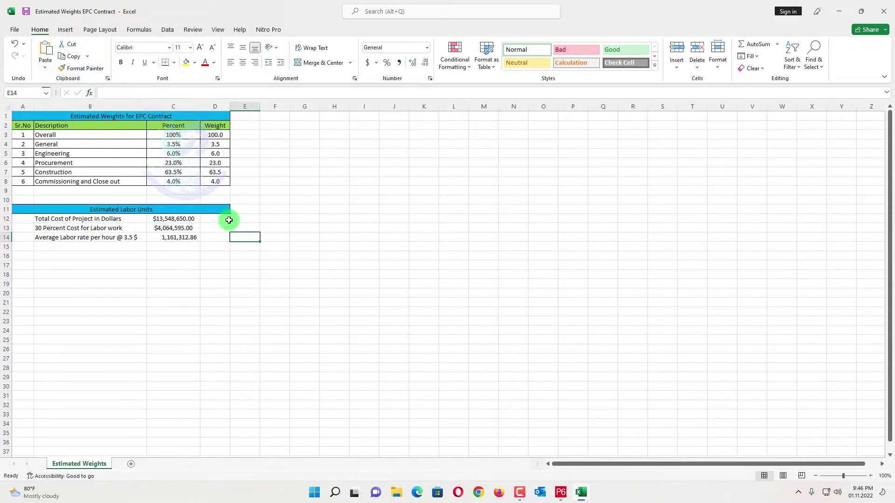
{"action": "left_click", "coordinate": [340, 215]}
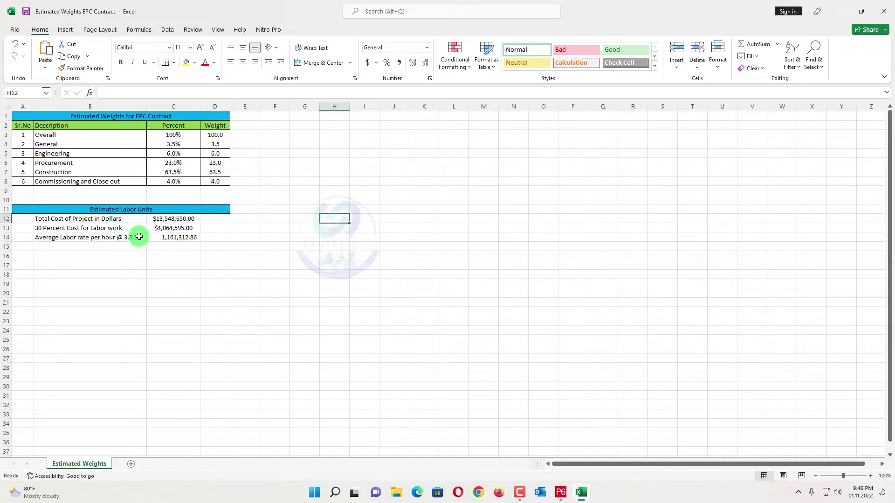
{"action": "left_click", "coordinate": [407, 216]}
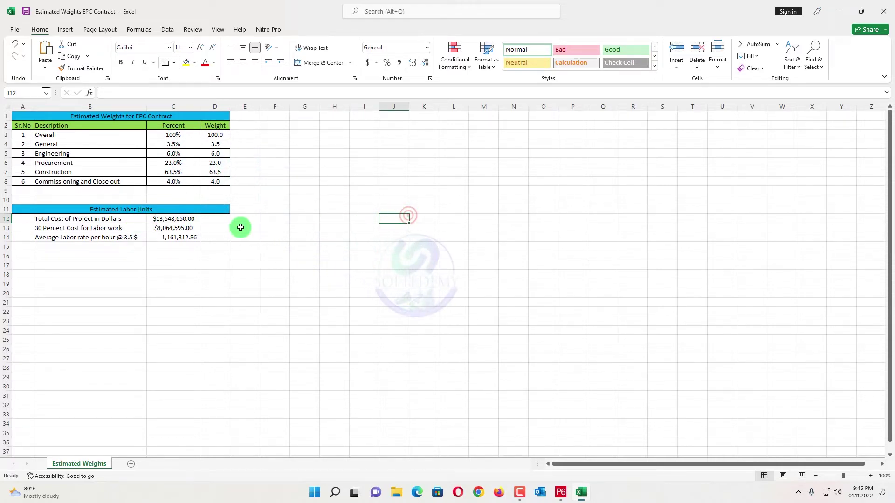
{"action": "left_click_drag", "start_coordinate": [156, 219], "coordinate": [228, 218]}
{"action": "left_click", "coordinate": [297, 217]}
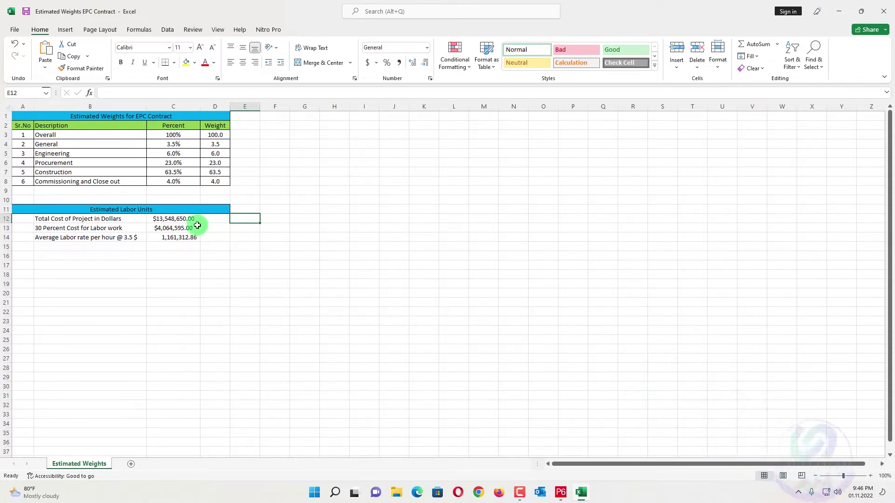
{"action": "left_click", "coordinate": [225, 226]}
{"action": "left_click", "coordinate": [170, 227]}
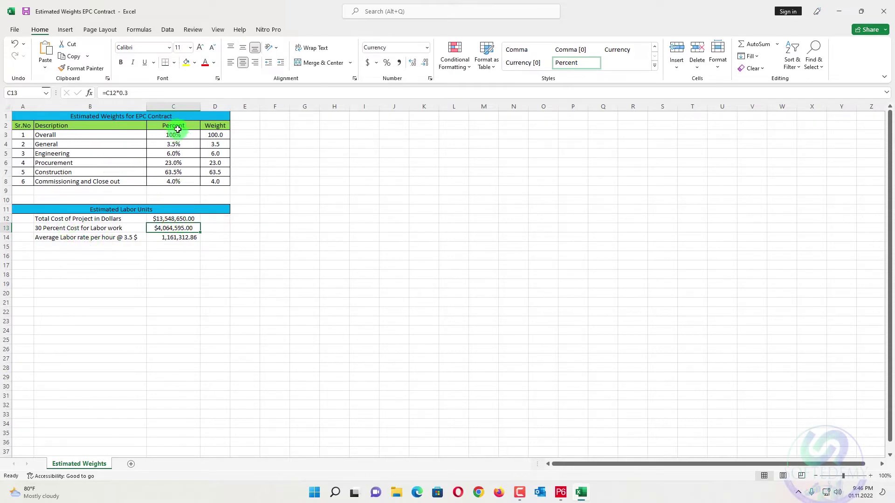
{"action": "left_click", "coordinate": [168, 93]}
{"action": "left_click", "coordinate": [392, 191]}
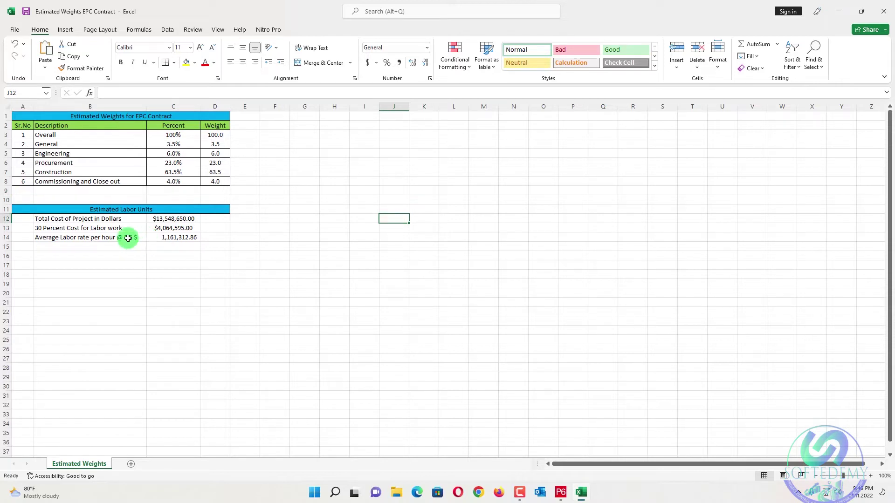
{"action": "left_click", "coordinate": [156, 238]}
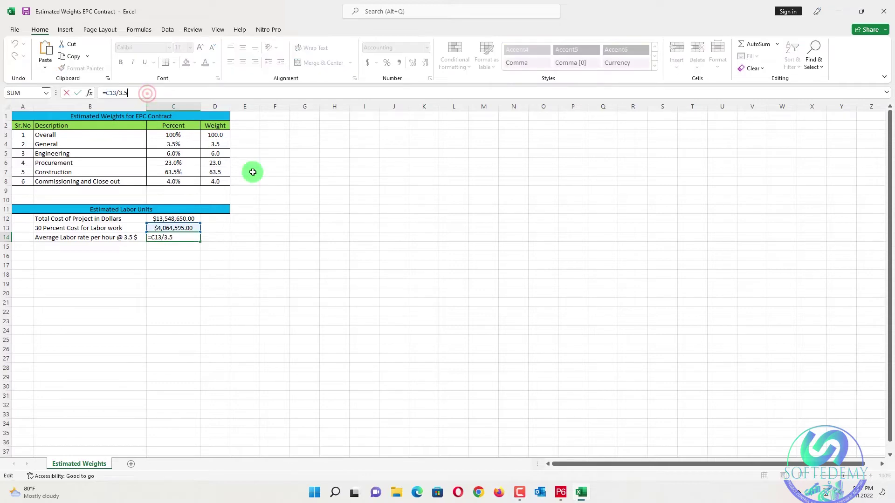
{"action": "left_click", "coordinate": [281, 209]}
{"action": "left_click", "coordinate": [186, 240]}
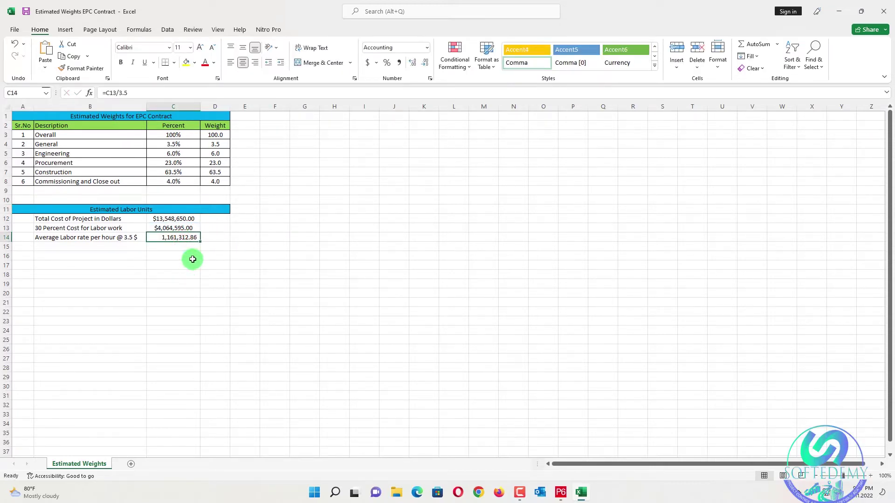
{"action": "left_click", "coordinate": [263, 235]}
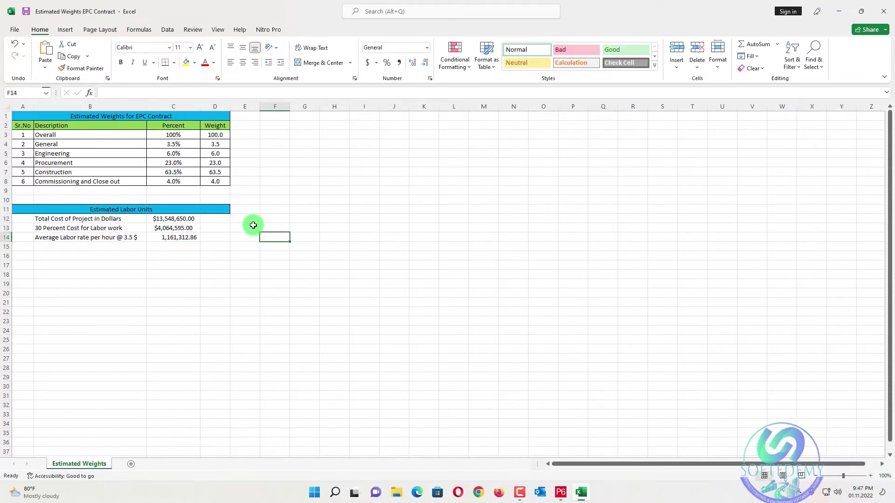
{"action": "left_click", "coordinate": [177, 237]}
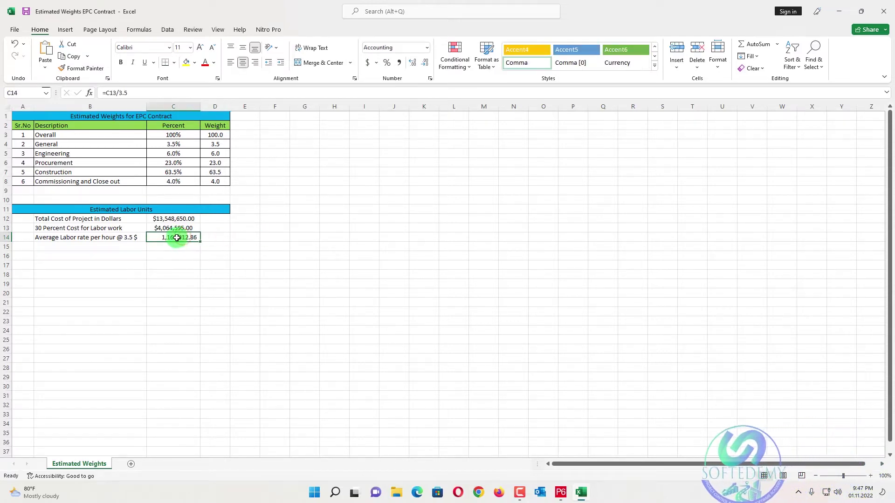
Change the label in cell B14 to "Average Labor rate per hour @ 5 $".
{"action": "double_click", "coordinate": [128, 238]}
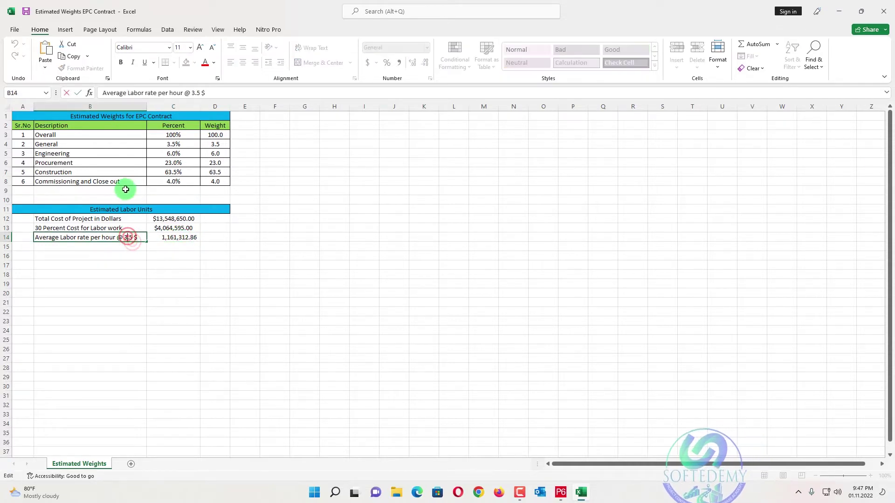
{"action": "key", "text": "BackSpace"}
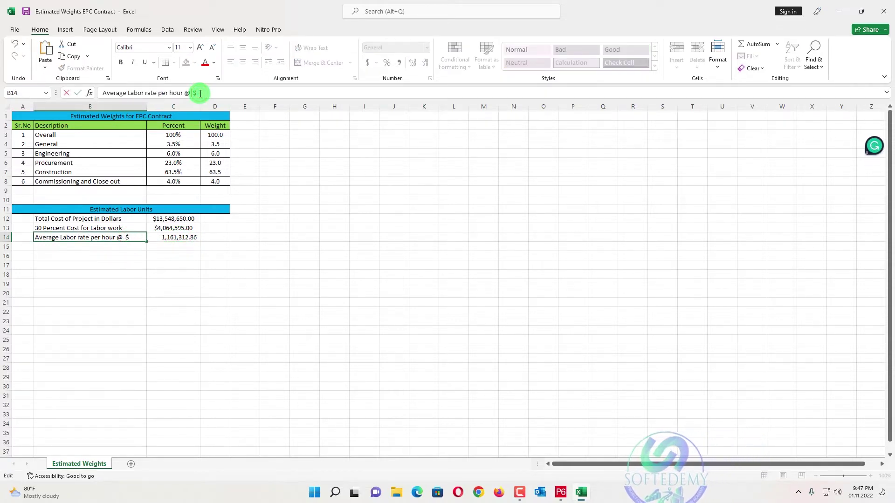
{"action": "type", "text": "5"}
{"action": "key", "text": "Return"}
{"action": "left_click", "coordinate": [310, 216]}
Change the labor units formula in cell C14 to =C13/5.
{"action": "left_click", "coordinate": [192, 238]}
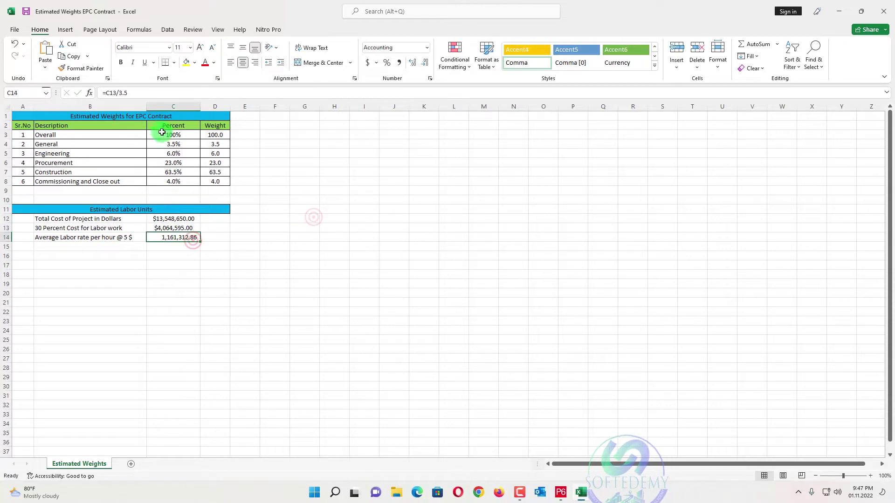
{"action": "left_click", "coordinate": [168, 94]}
{"action": "key", "text": "BackSpace"}
{"action": "key", "text": "BackSpace"}
{"action": "key", "text": "BackSpace"}
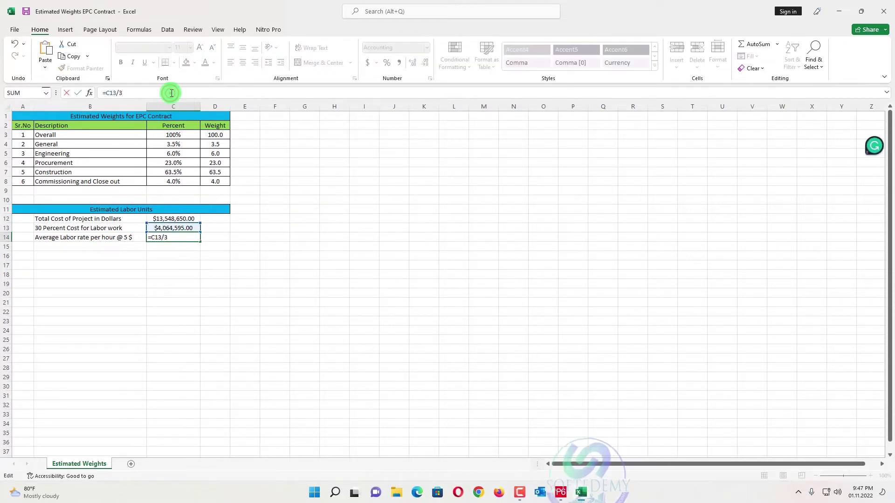
{"action": "type", "text": "5"}
{"action": "key", "text": "Return"}
{"action": "left_click", "coordinate": [305, 244]}
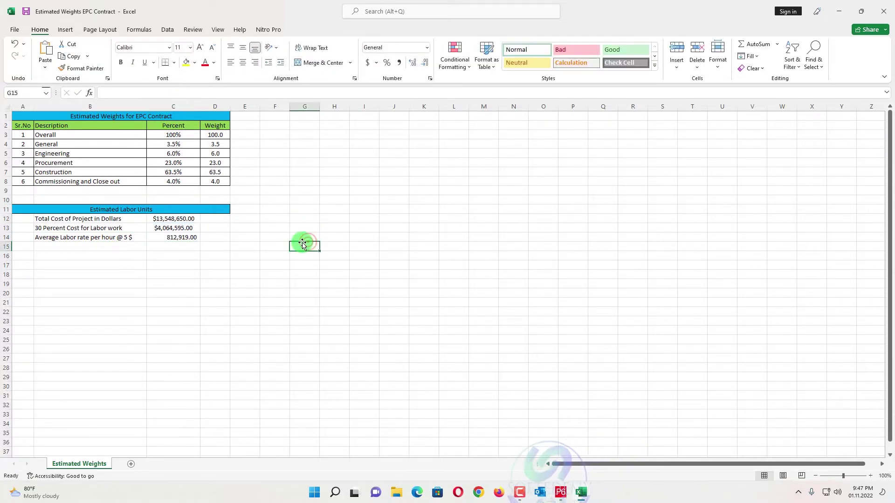
{"action": "left_click", "coordinate": [194, 236]}
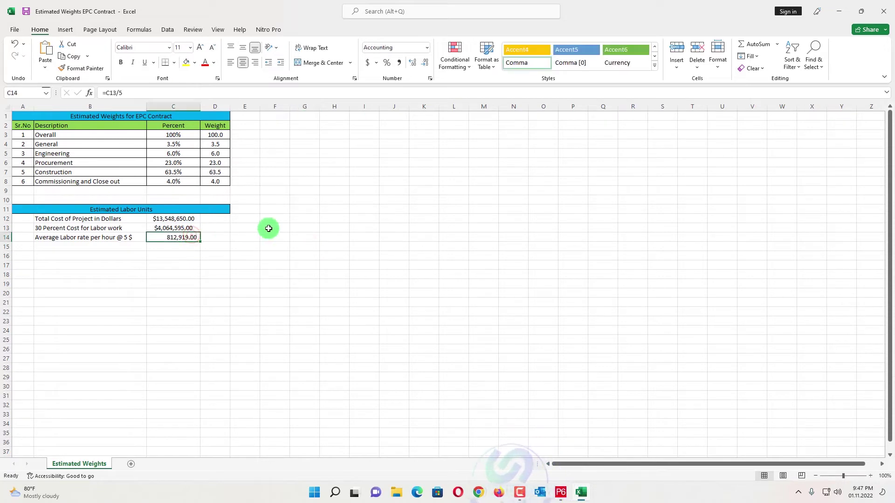
Change the rate in the cell B14 label to 4 $ and the labor units formula in cell C14 to =C13/4.
{"action": "left_click", "coordinate": [125, 236]}
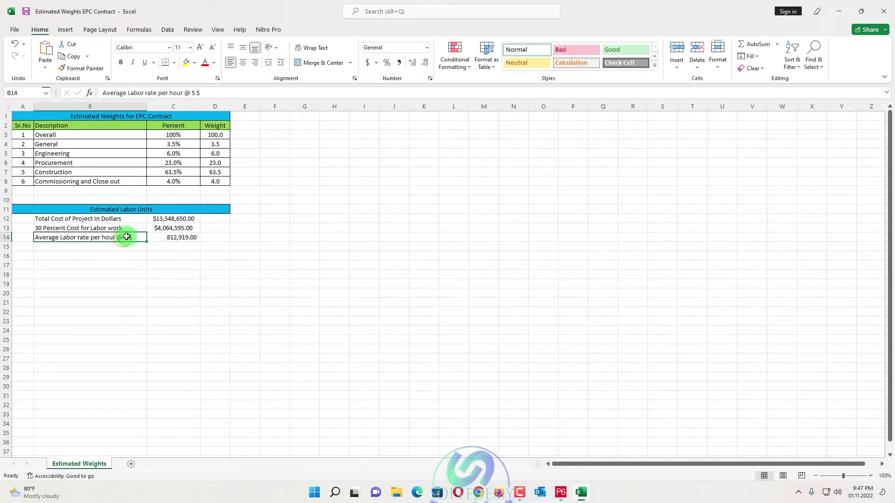
{"action": "double_click", "coordinate": [126, 236]}
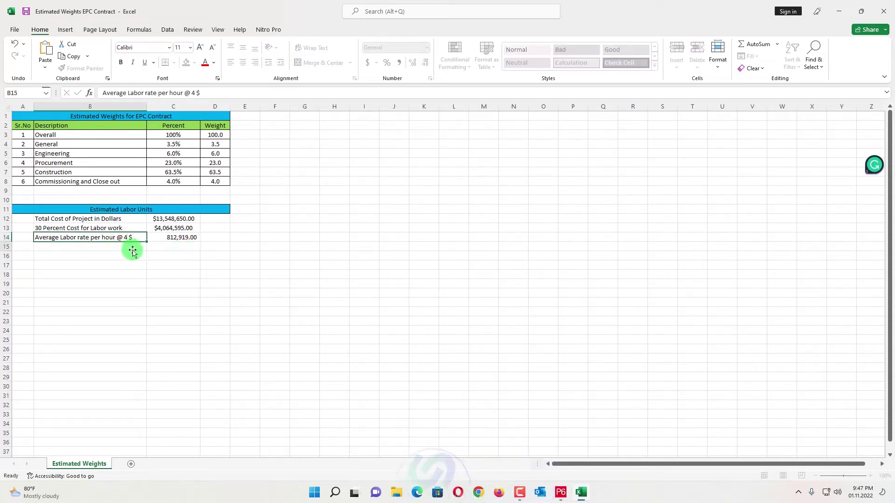
{"action": "left_click", "coordinate": [173, 237]}
{"action": "left_click", "coordinate": [125, 92]}
{"action": "key", "text": "BackSpace"}
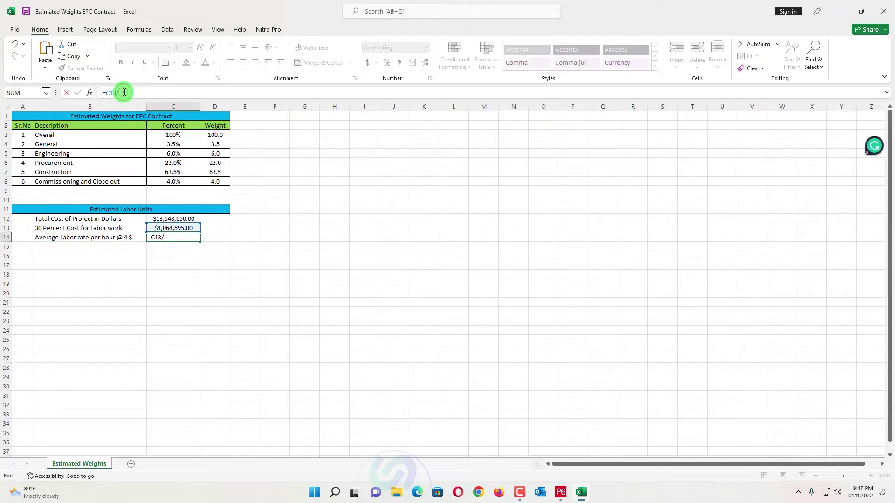
{"action": "type", "text": "4"}
{"action": "key", "text": "Return"}
{"action": "left_click", "coordinate": [266, 181]}
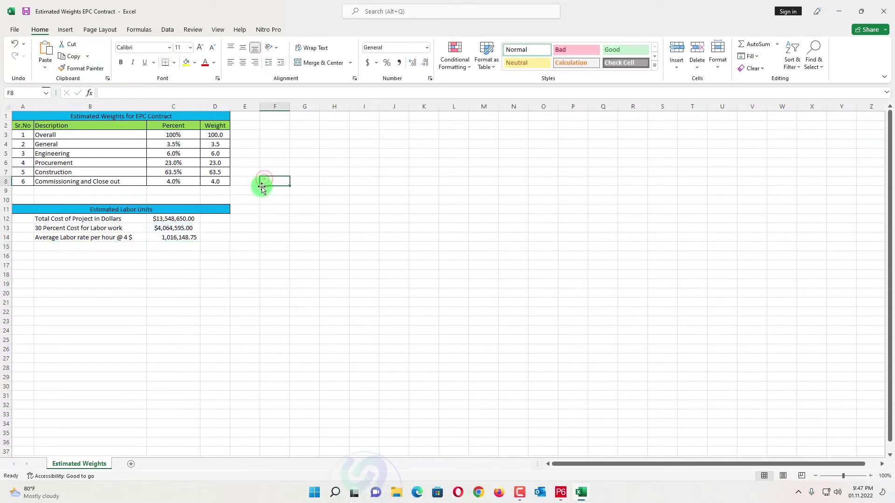
{"action": "left_click", "coordinate": [283, 207]}
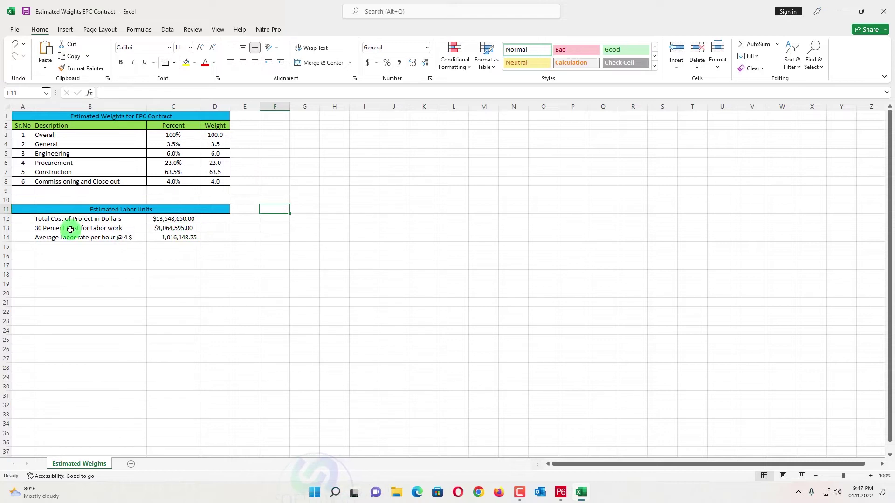
Highlight the labor units result in cell C14 with a yellow fill.
{"action": "left_click", "coordinate": [187, 235]}
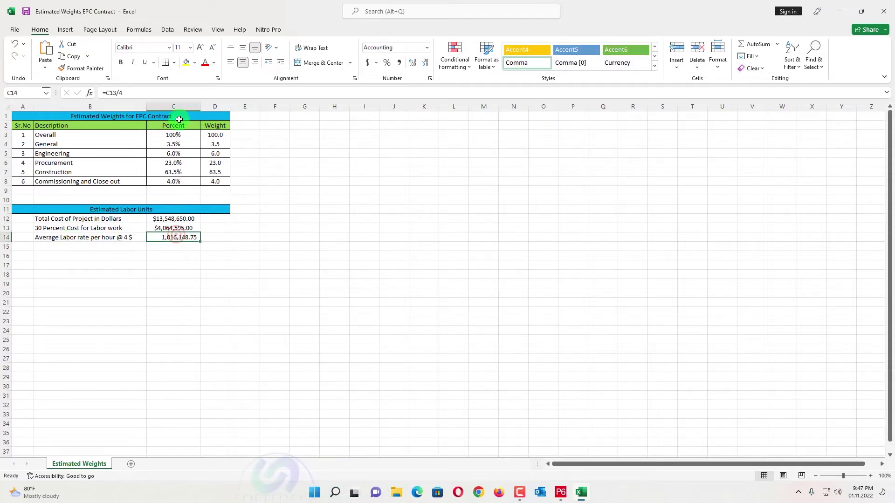
{"action": "left_click", "coordinate": [188, 62]}
{"action": "left_click", "coordinate": [333, 247]}
{"action": "left_click_drag", "start_coordinate": [172, 134], "coordinate": [177, 176]}
{"action": "left_click_drag", "start_coordinate": [215, 135], "coordinate": [219, 172]}
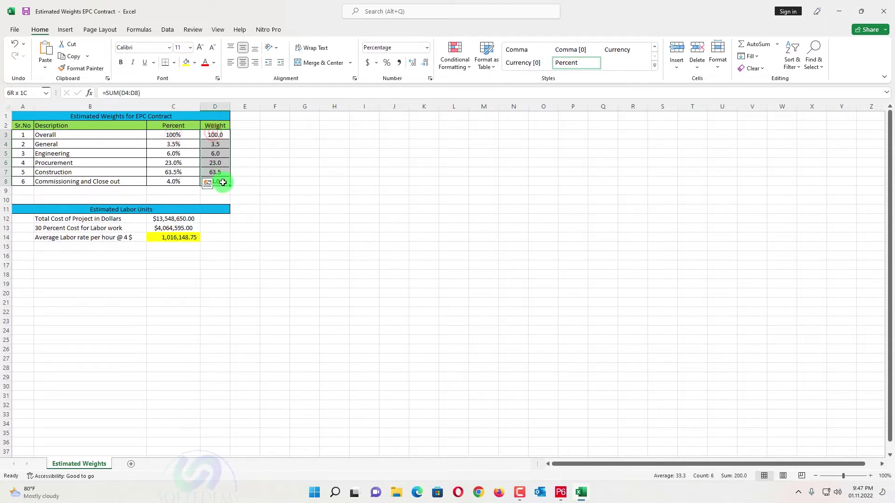
{"action": "left_click", "coordinate": [269, 152]}
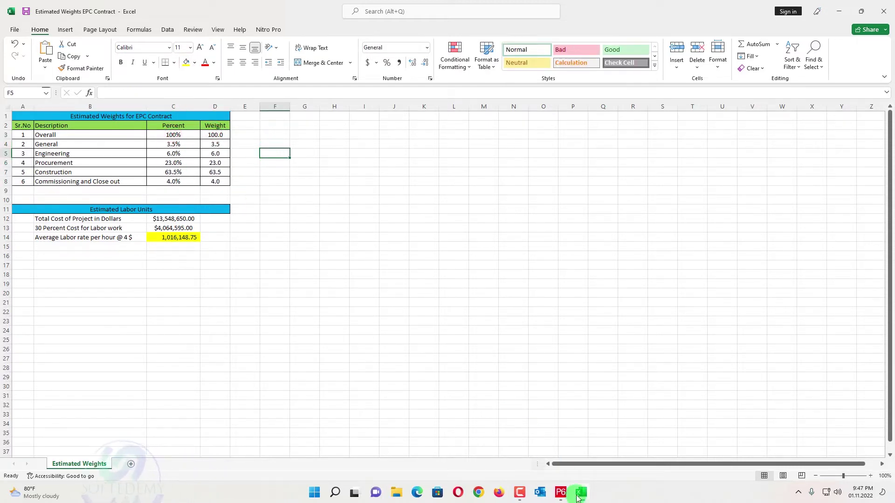
Switch to the WBS view in Primavera P6, then remove the Est Weight column and add it back from the General options.
{"action": "left_click", "coordinate": [560, 492]}
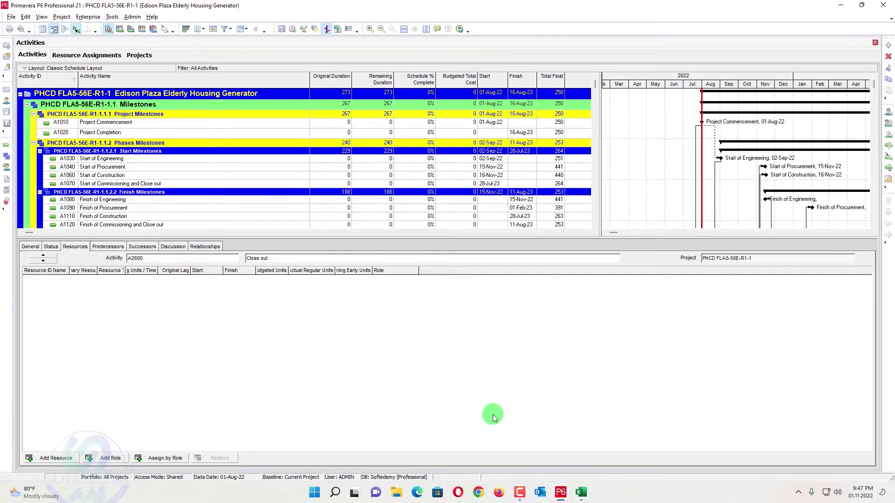
{"action": "left_click", "coordinate": [7, 156]}
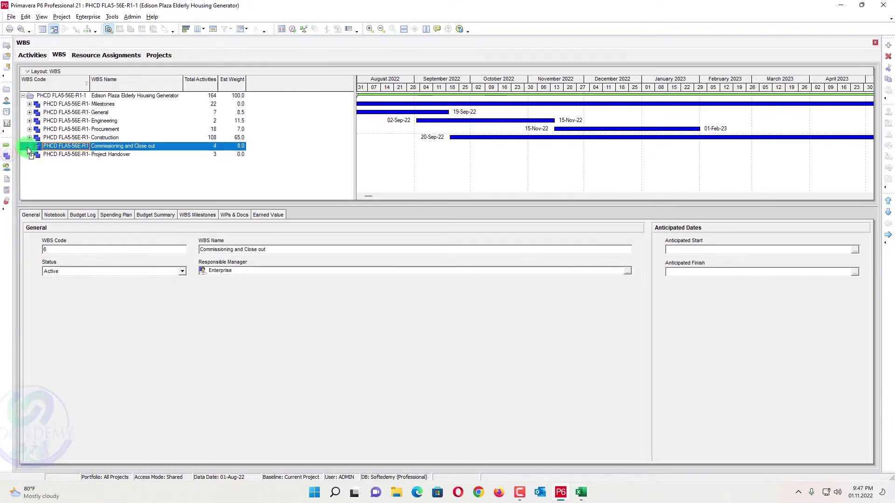
{"action": "right_click", "coordinate": [252, 85]}
{"action": "mouse_move", "coordinate": [291, 174]}
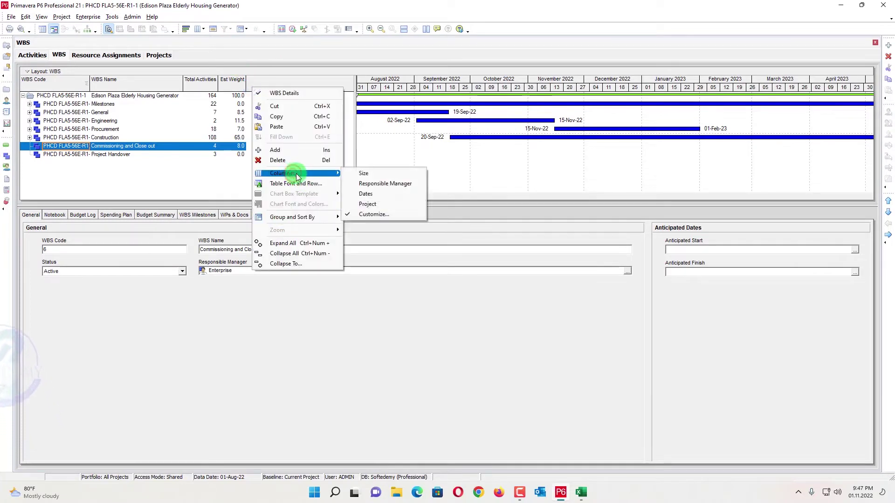
{"action": "left_click", "coordinate": [361, 212]}
{"action": "left_click", "coordinate": [446, 229]}
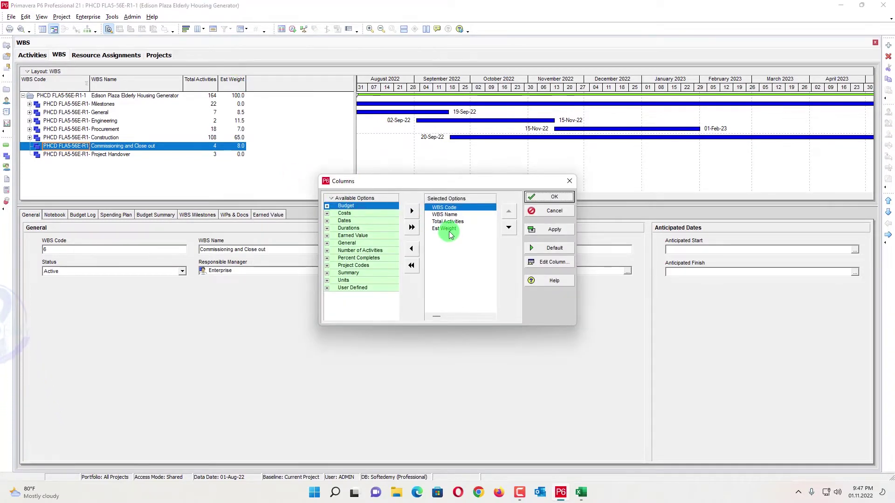
{"action": "left_click", "coordinate": [410, 249]}
{"action": "right_click", "coordinate": [347, 200]}
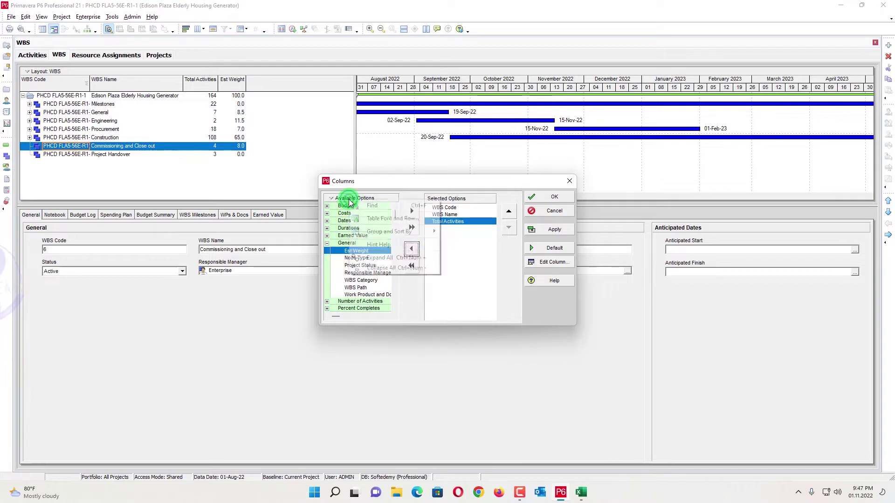
{"action": "left_click", "coordinate": [456, 279]}
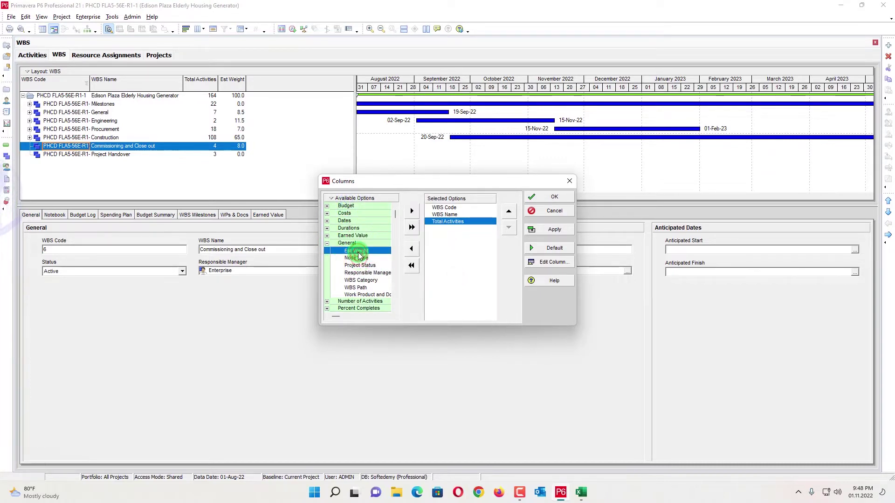
{"action": "left_click", "coordinate": [412, 212]}
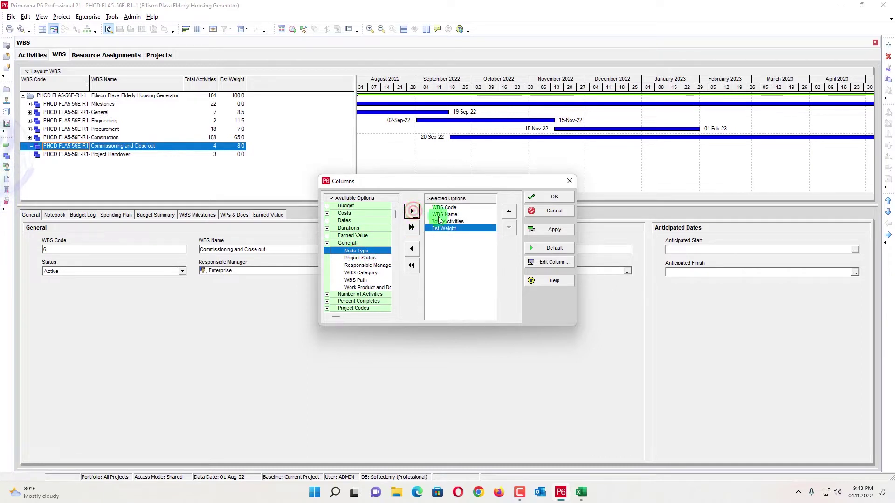
{"action": "left_click", "coordinate": [558, 197]}
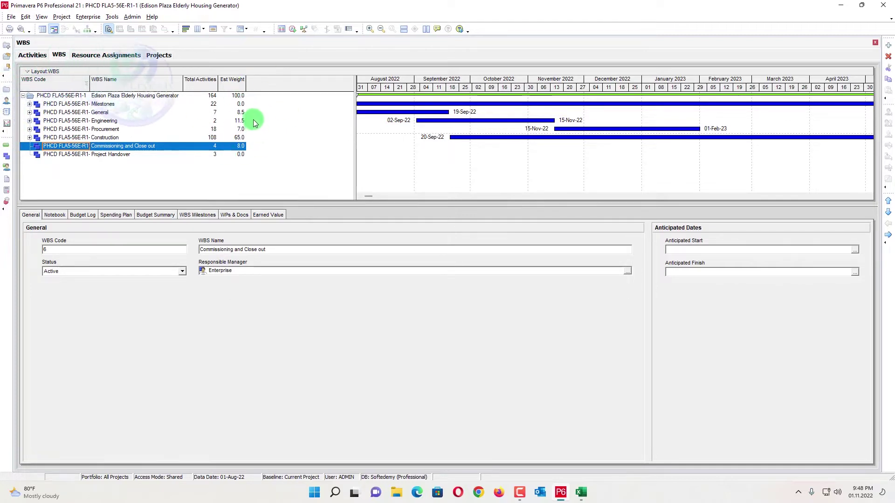
Set the Est Weight of the General WBS to 3.5, following the Excel weights table.
{"action": "left_click", "coordinate": [239, 96]}
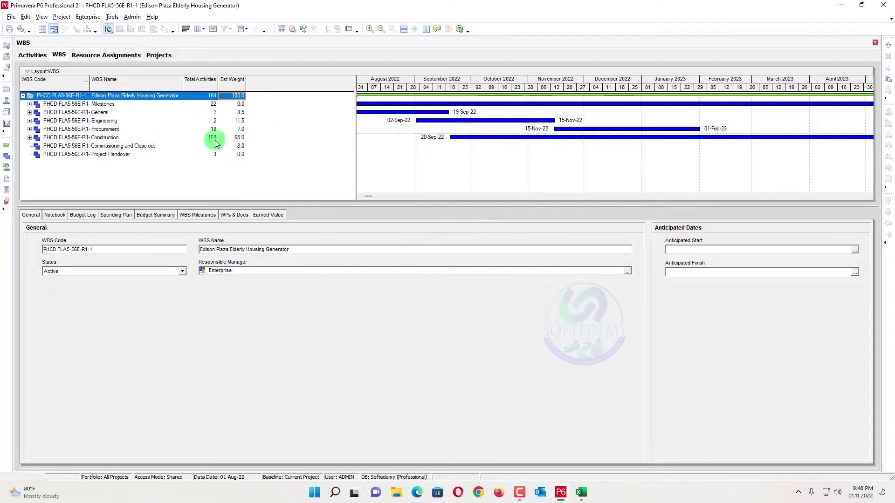
{"action": "key", "text": "alt+Tab"}
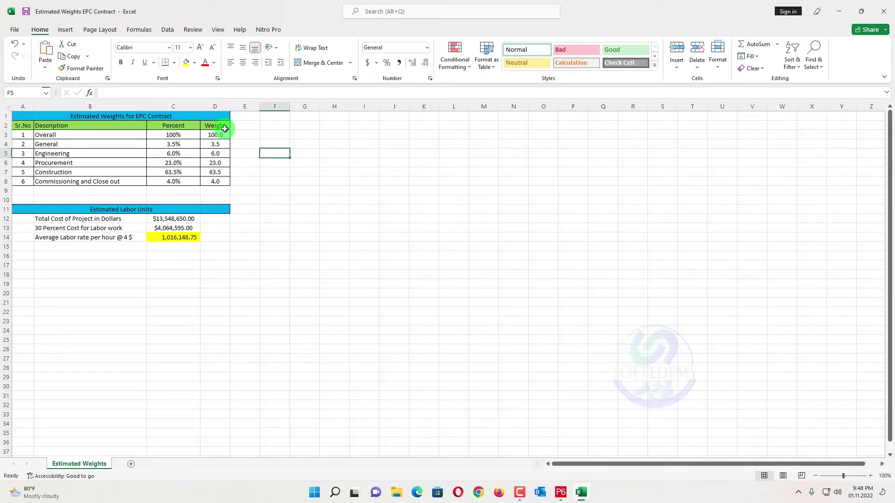
{"action": "key", "text": "alt+Tab"}
{"action": "key", "text": "alt+Tab"}
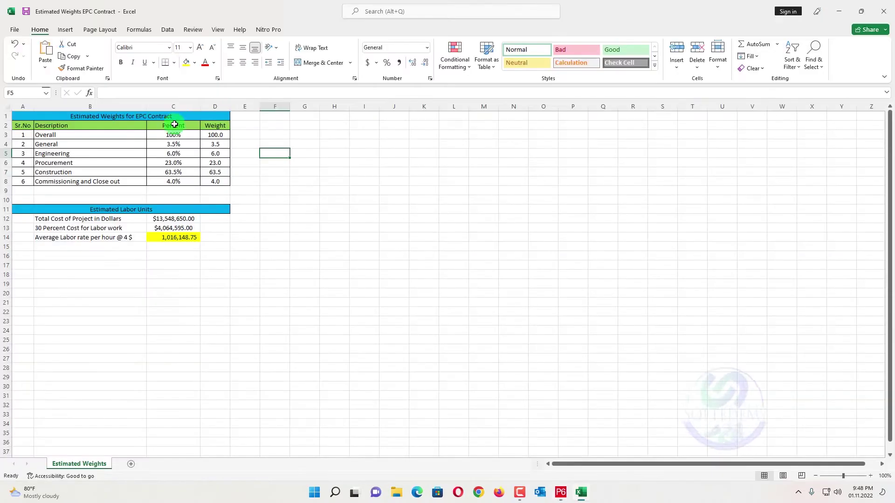
{"action": "key", "text": "alt+Tab"}
{"action": "left_click", "coordinate": [238, 113]}
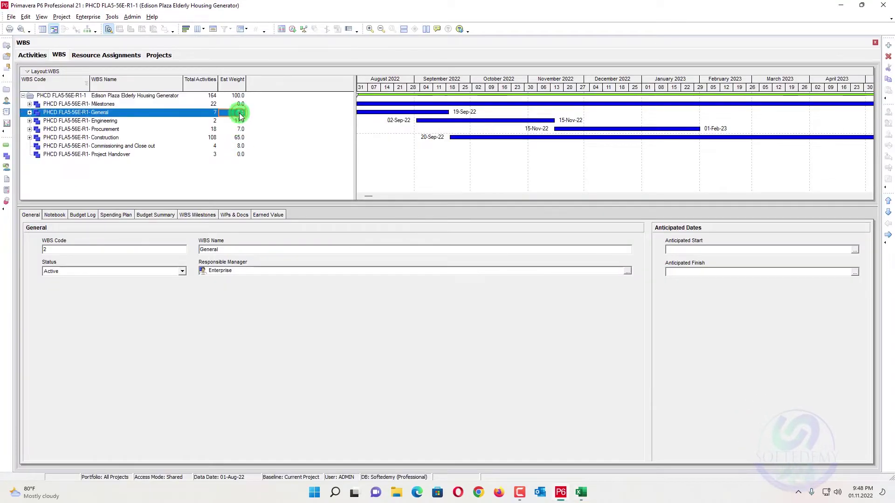
{"action": "type", "text": "3.5"}
{"action": "key", "text": "Return"}
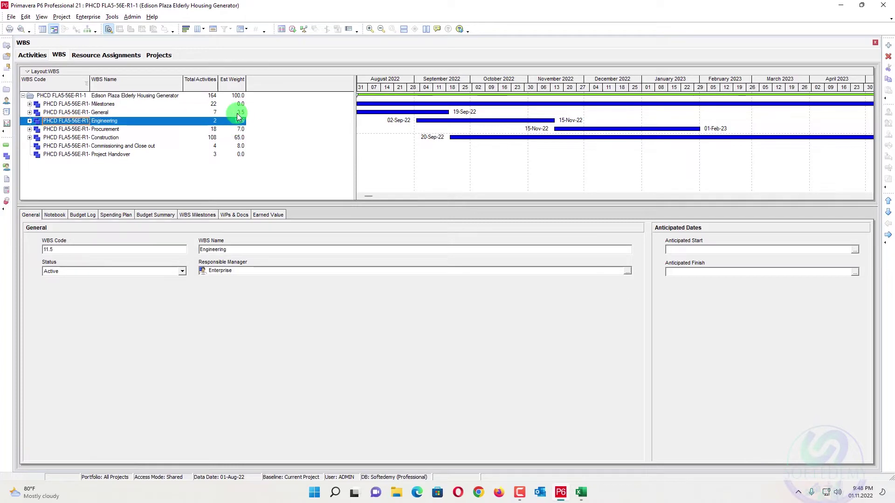
Set the Est Weight of the Engineering WBS to 6.0, as given in the Excel table.
{"action": "key", "text": "alt+Tab"}
{"action": "key", "text": "alt+Tab"}
{"action": "key", "text": "Return"}
{"action": "key", "text": "Return"}
Set the Est Weight of the Procurement WBS to 23 to match the Excel table.
{"action": "key", "text": "alt+Tab"}
{"action": "key", "text": "alt+Tab"}
{"action": "left_click", "coordinate": [179, 129]}
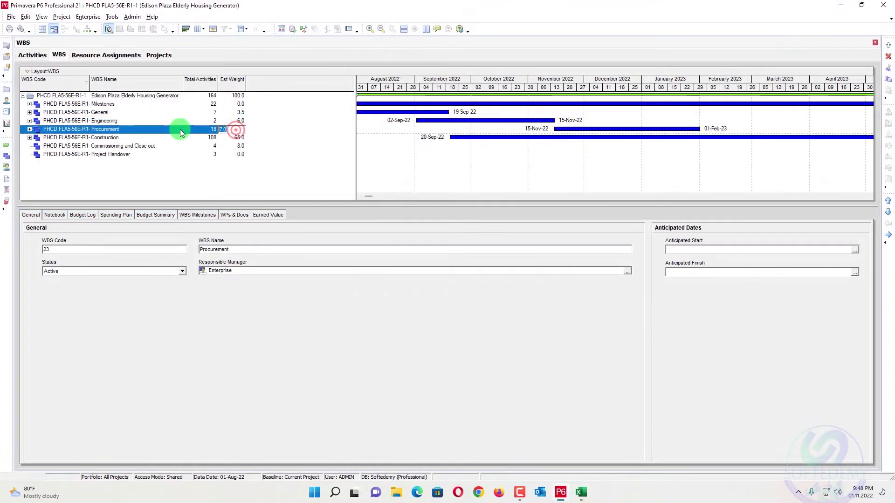
{"action": "type", "text": "23"}
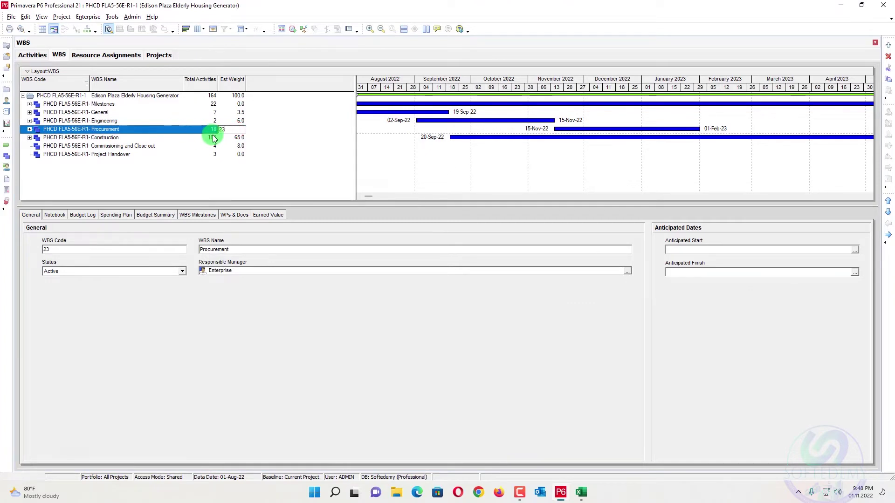
Set the Est Weight of the Construction WBS to 63.5 from the Excel table.
{"action": "left_click", "coordinate": [228, 138]}
{"action": "key", "text": "alt+Tab"}
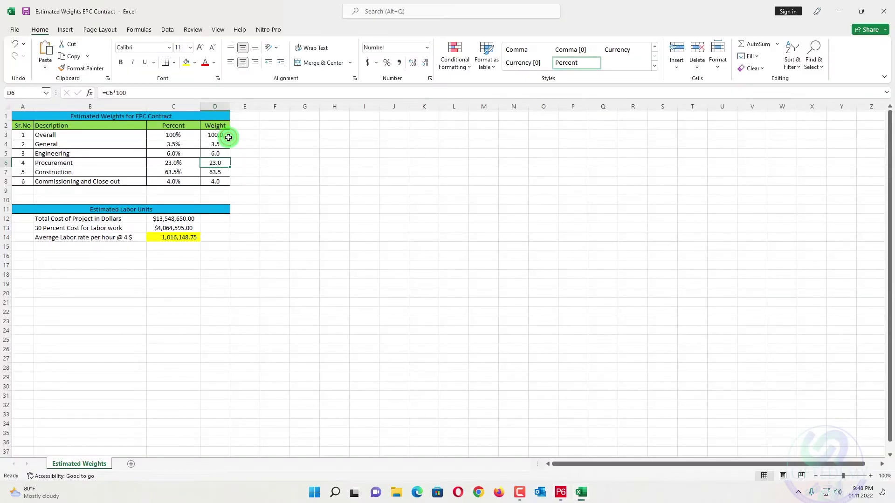
{"action": "key", "text": "alt+Tab"}
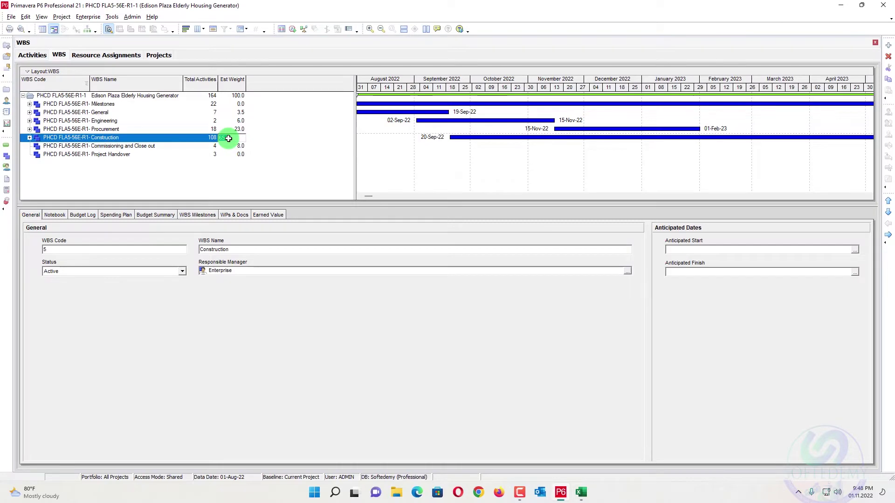
{"action": "key", "text": "Return"}
Set the Est Weight of the Commissioning and Close out WBS to 4 and compare the weights with the Excel table.
{"action": "key", "text": "alt+Tab"}
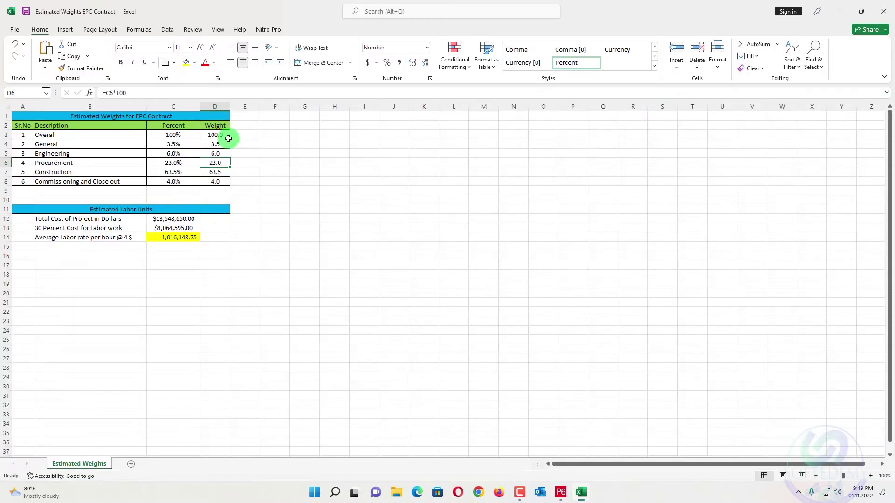
{"action": "key", "text": "alt+Tab"}
{"action": "key", "text": "alt+Tab"}
{"action": "key", "text": "alt+Tab"}
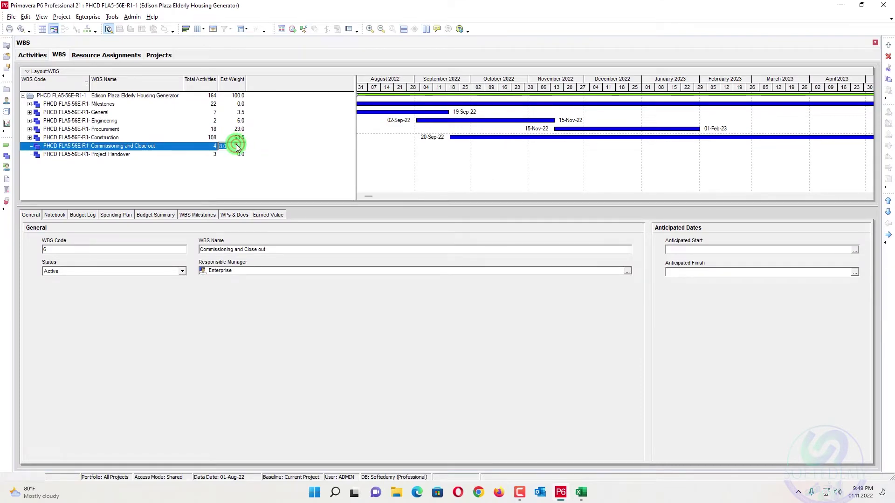
{"action": "type", "text": "4"}
{"action": "key", "text": "Return"}
{"action": "key", "text": "alt+Tab"}
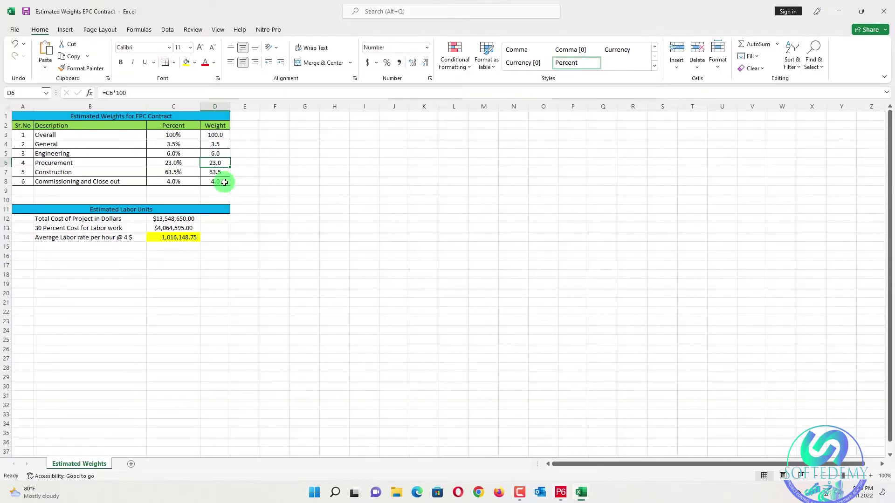
{"action": "key", "text": "alt+Tab"}
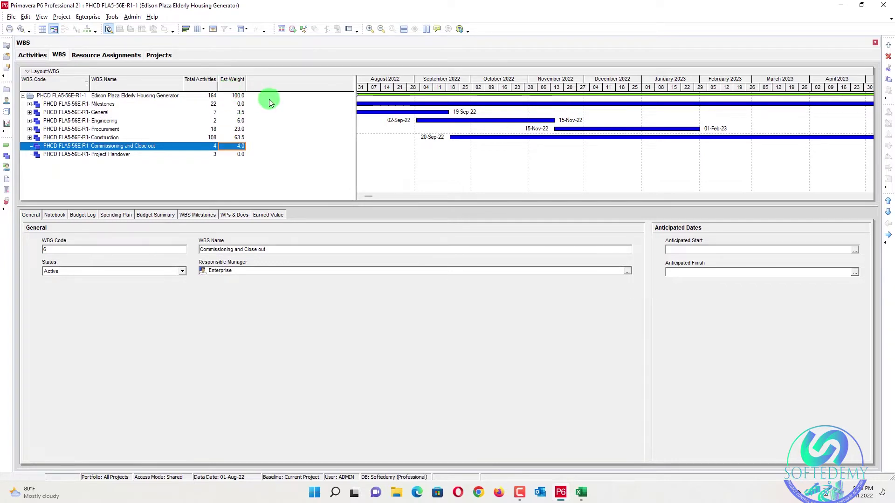
Check the Activities view and the Resource Assignments view for existing resource assignments and return to the activities.
{"action": "left_click", "coordinate": [111, 17]}
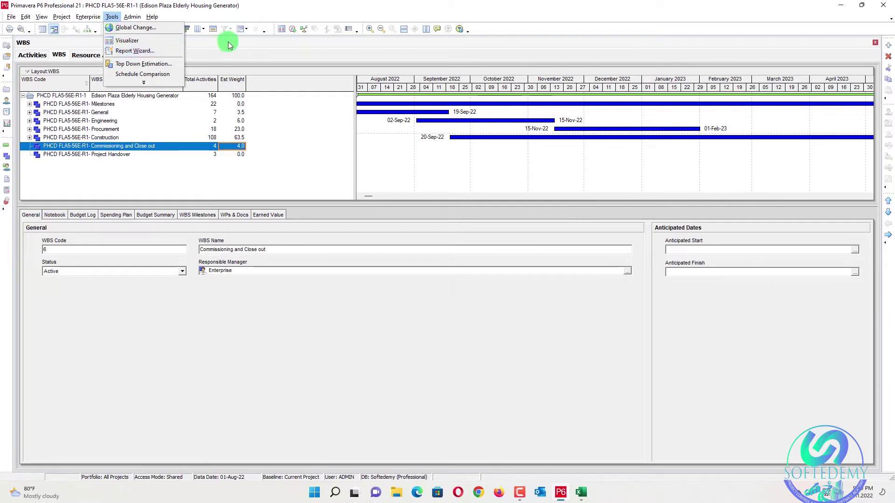
{"action": "left_click", "coordinate": [32, 55]}
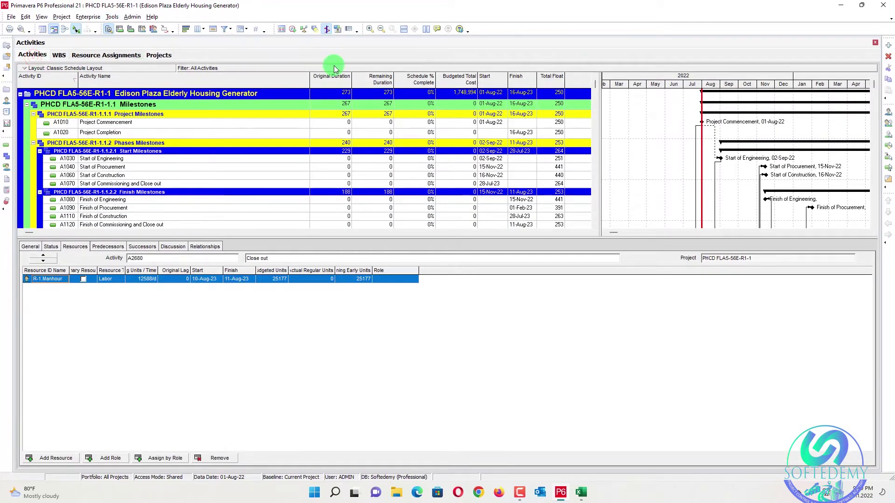
{"action": "right_click", "coordinate": [345, 78]}
{"action": "right_click", "coordinate": [451, 76]}
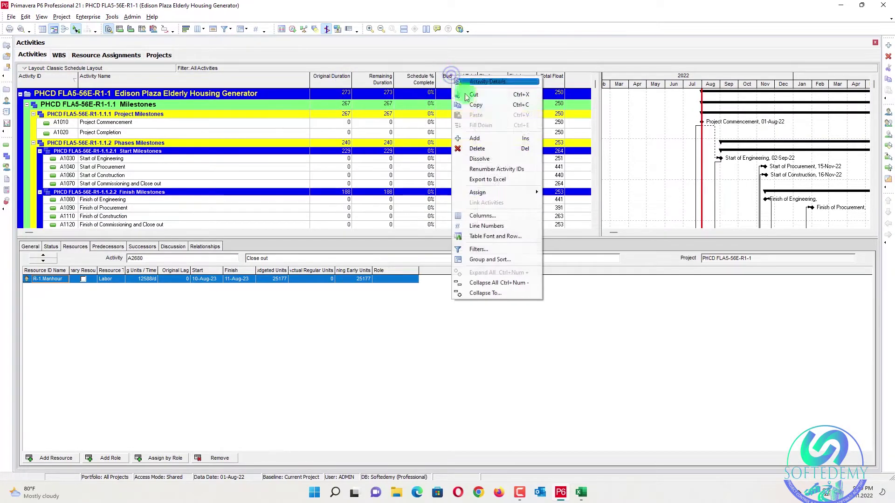
{"action": "left_click", "coordinate": [543, 65]}
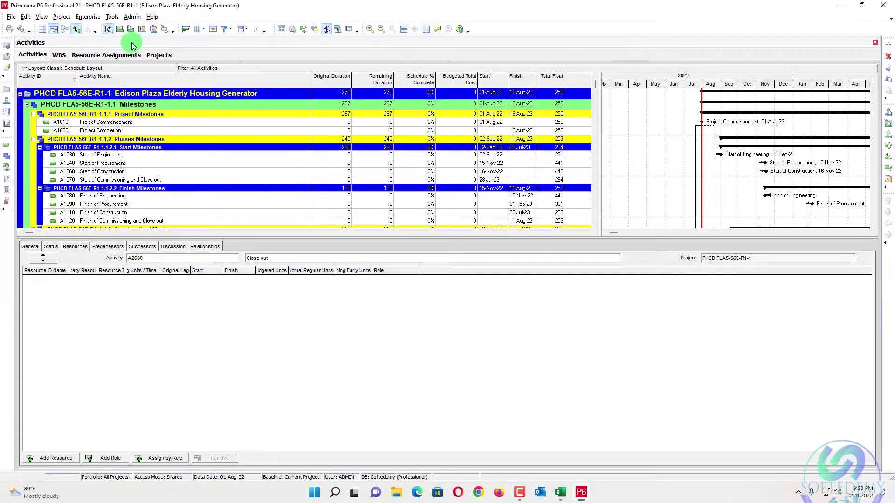
{"action": "left_click", "coordinate": [113, 55]}
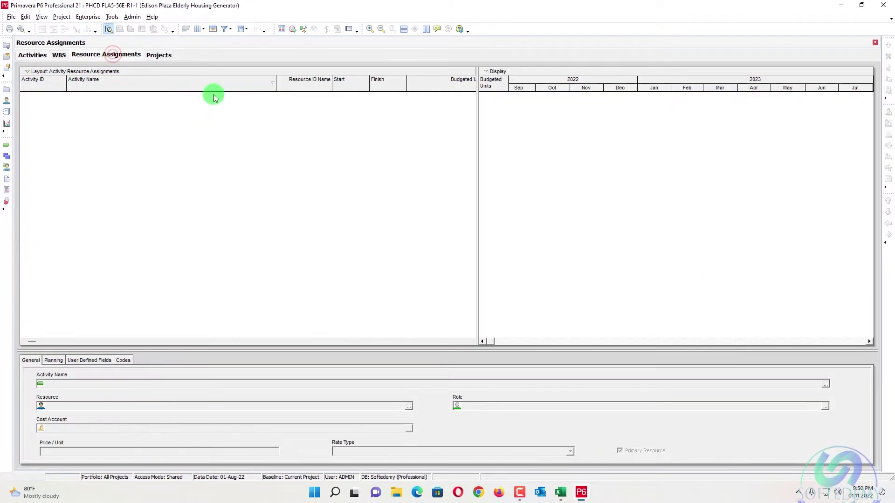
{"action": "left_click", "coordinate": [21, 58]}
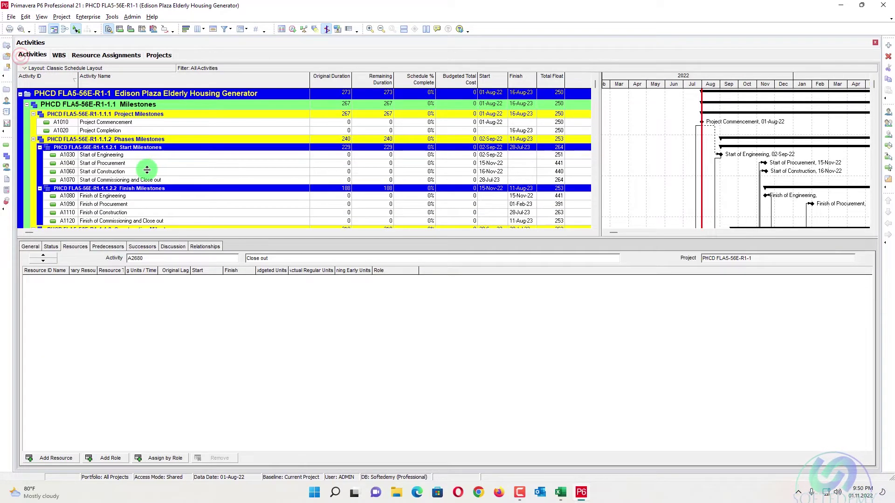
Open resource assignment and select all activities from Performance Bond (A1265) through Close out (A2680).
{"action": "scroll", "coordinate": [147, 169], "scroll_direction": "down", "scroll_amount": 12}
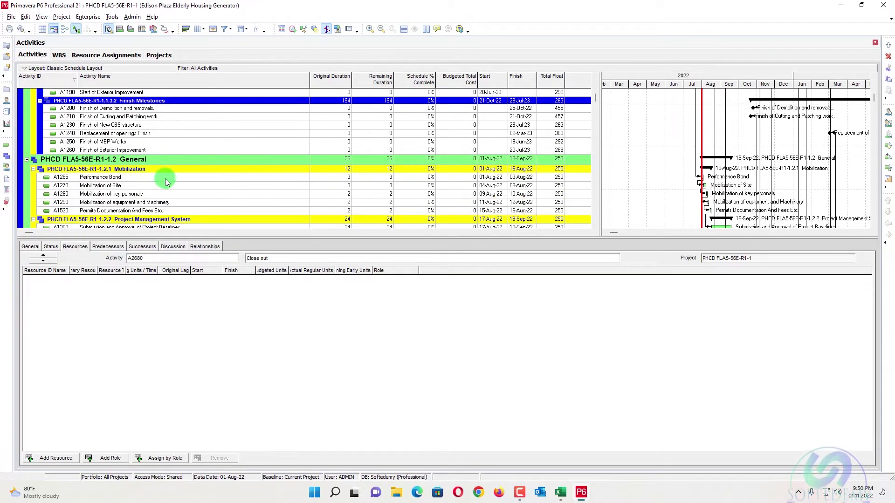
{"action": "scroll", "coordinate": [165, 178], "scroll_direction": "down", "scroll_amount": 2}
{"action": "left_click", "coordinate": [155, 132]}
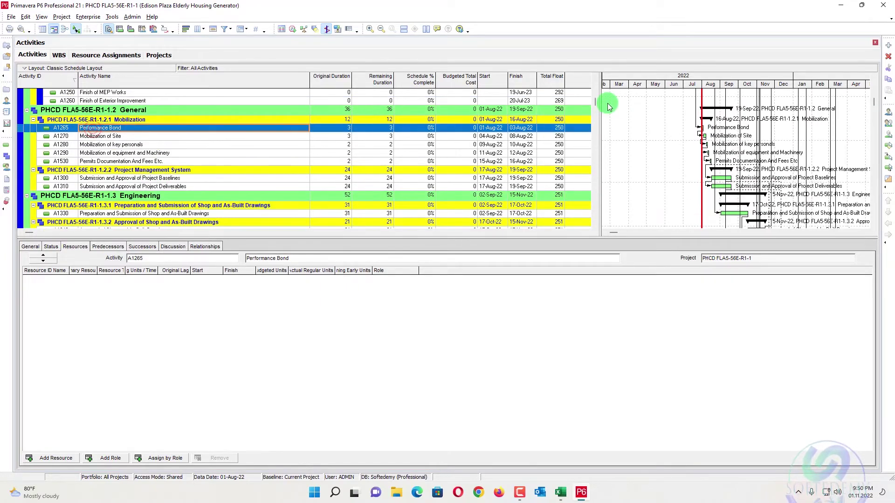
{"action": "left_click_drag", "start_coordinate": [596, 103], "coordinate": [546, 219]}
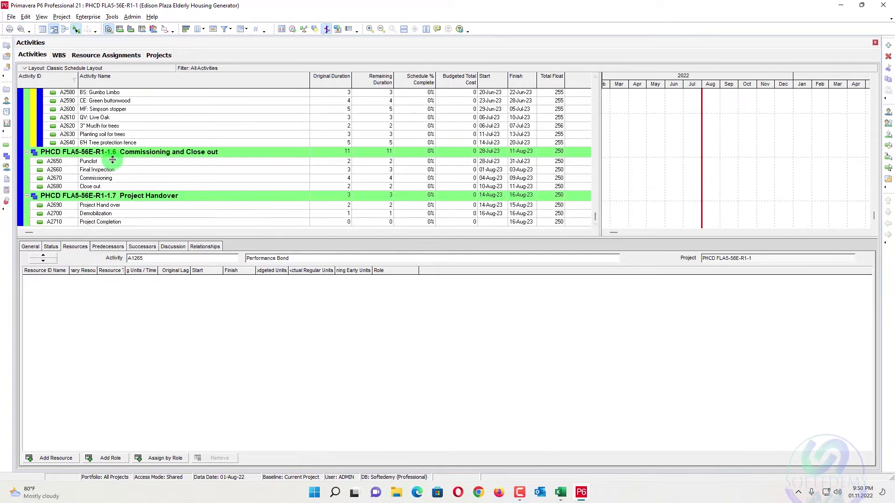
{"action": "left_click", "coordinate": [66, 459]}
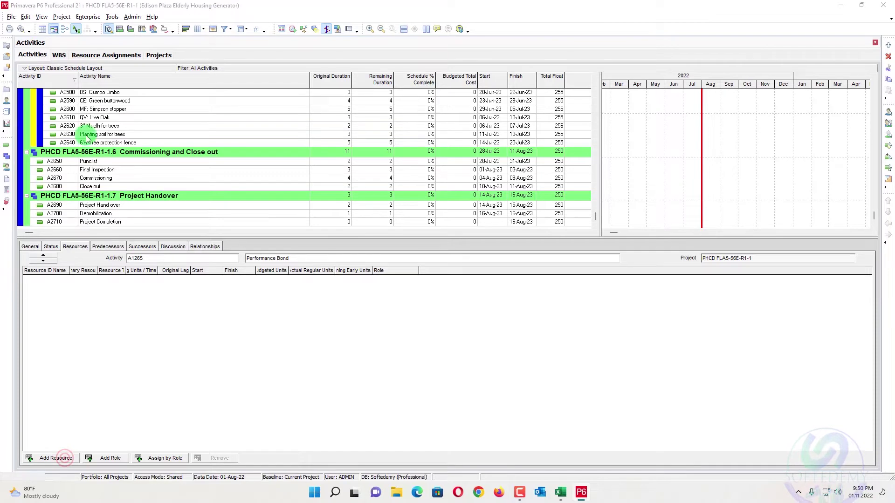
{"action": "left_click", "coordinate": [58, 458]}
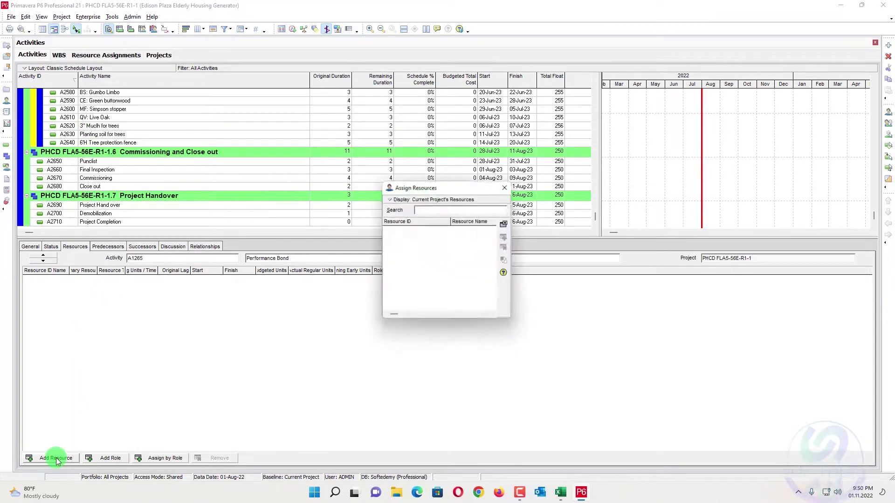
{"action": "left_click", "coordinate": [93, 187], "text": "shift"}
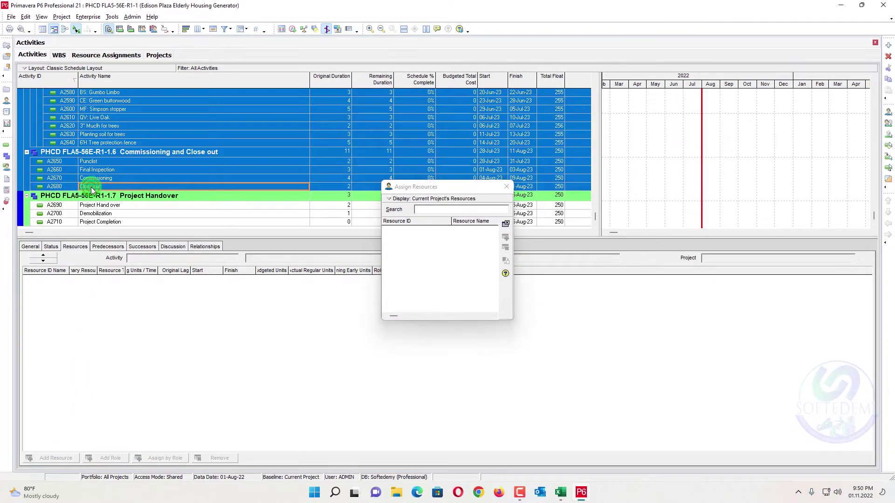
List all resources, assign the R-1 Manhour resource to the selected activities, and check the assignment on activity A2640.
{"action": "left_click", "coordinate": [400, 198]}
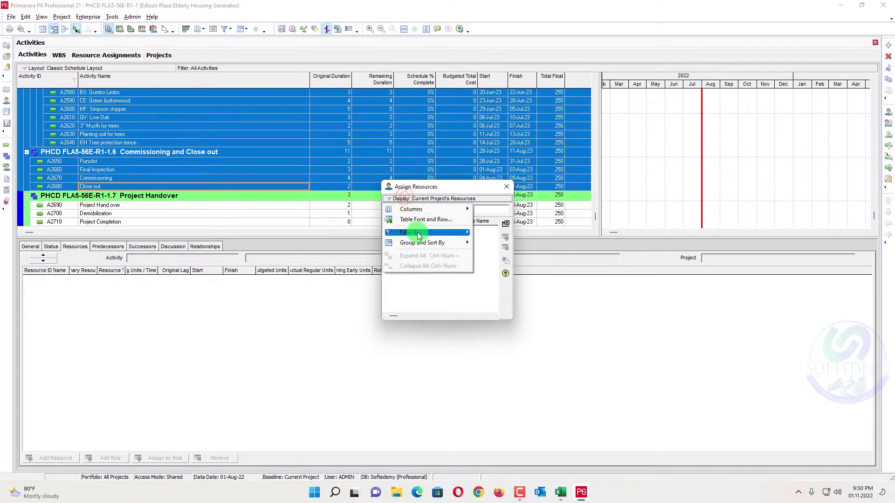
{"action": "mouse_move", "coordinate": [433, 233]}
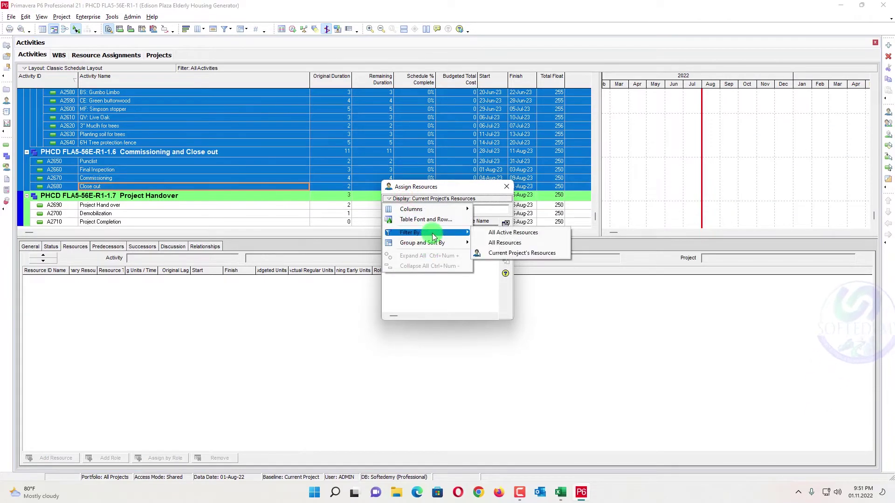
{"action": "left_click", "coordinate": [509, 234]}
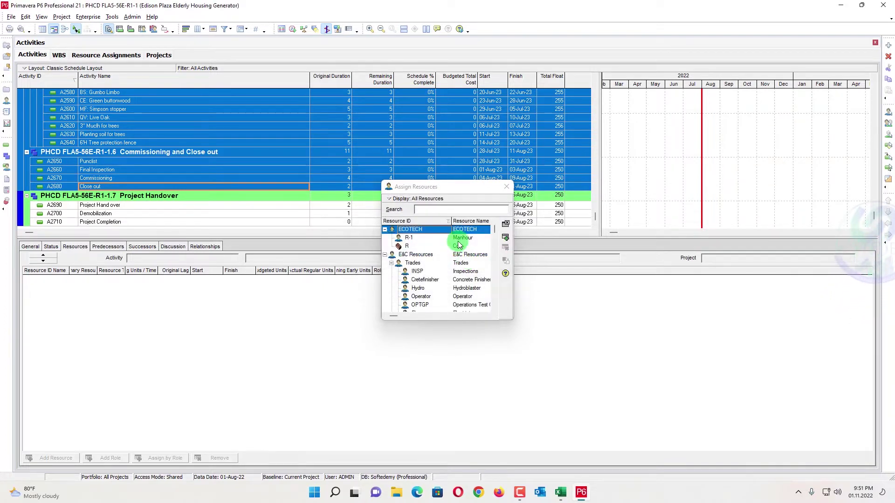
{"action": "left_click", "coordinate": [462, 239]}
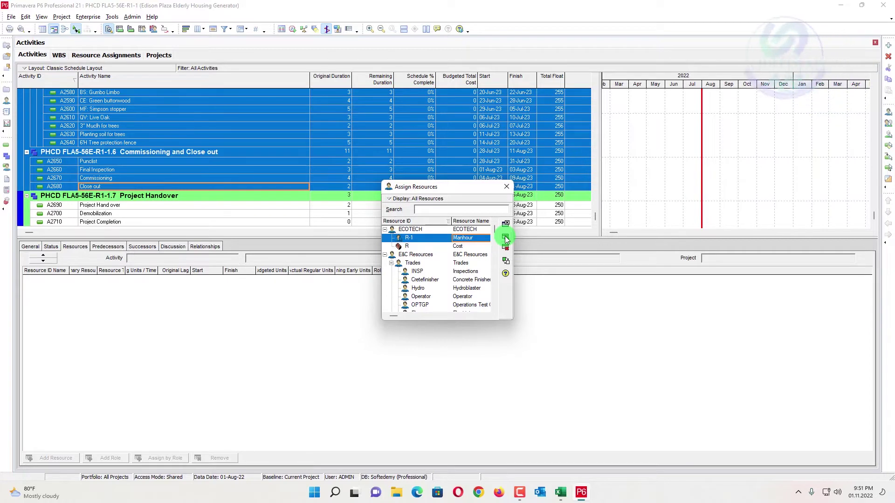
{"action": "left_click", "coordinate": [506, 187]}
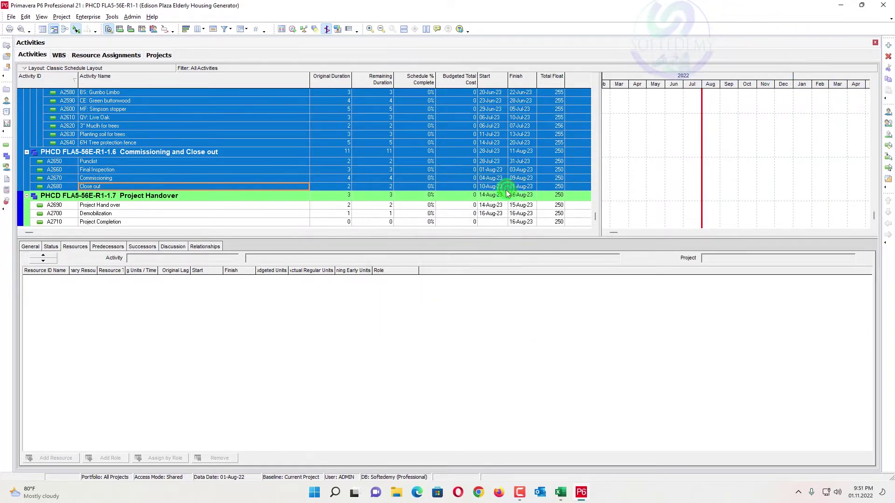
{"action": "left_click", "coordinate": [142, 142]}
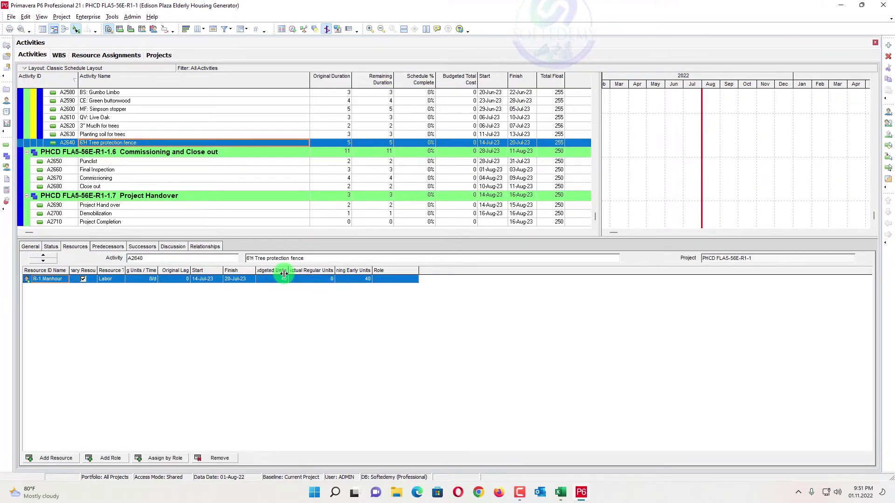
Add Budgeted Labor Units from the Units group to the columns of the activity table.
{"action": "scroll", "coordinate": [521, 159], "scroll_direction": "up", "scroll_amount": 2}
{"action": "scroll", "coordinate": [550, 153], "scroll_direction": "up", "scroll_amount": 3}
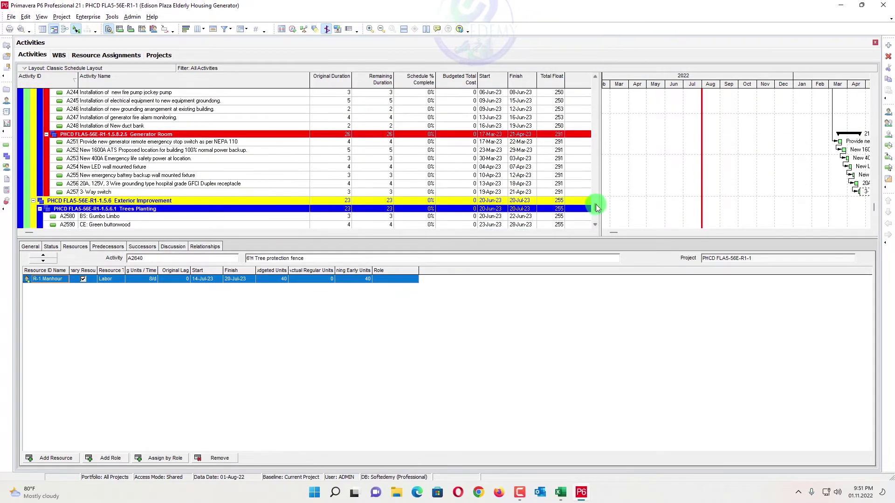
{"action": "left_click_drag", "start_coordinate": [595, 205], "coordinate": [595, 91]}
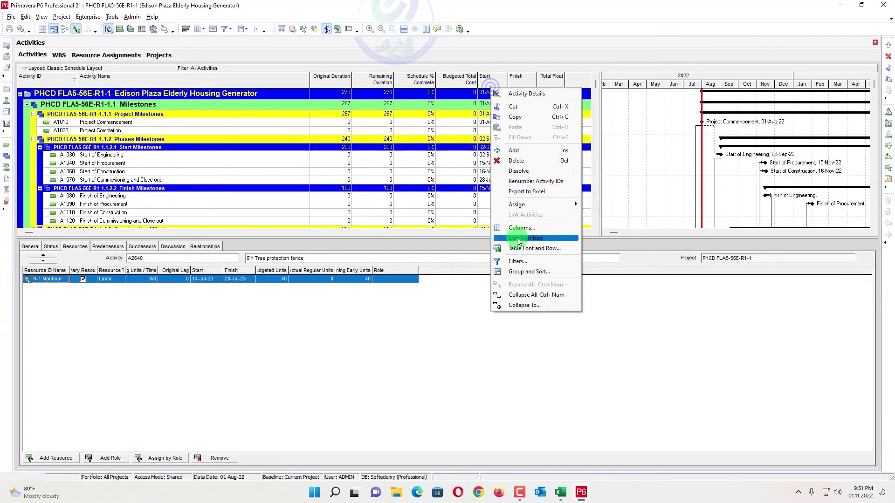
{"action": "left_click", "coordinate": [518, 227]}
{"action": "right_click", "coordinate": [193, 159]}
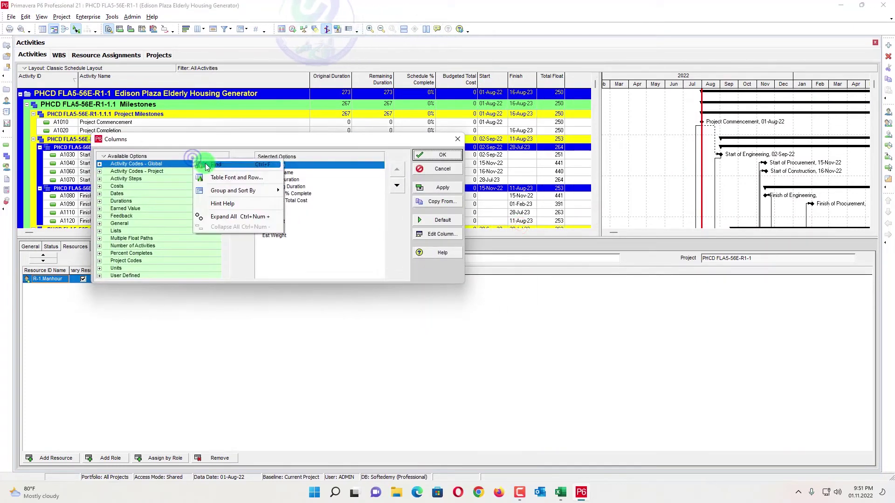
{"action": "left_click", "coordinate": [208, 166]}
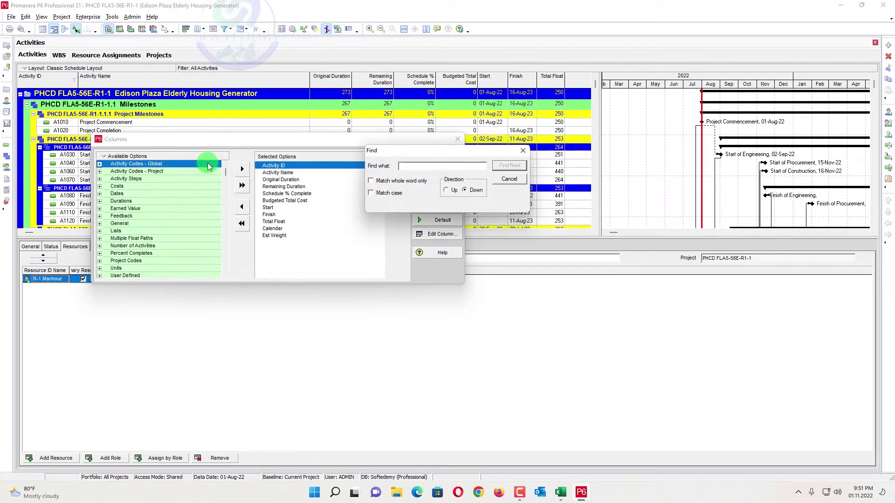
{"action": "type", "text": "bud"}
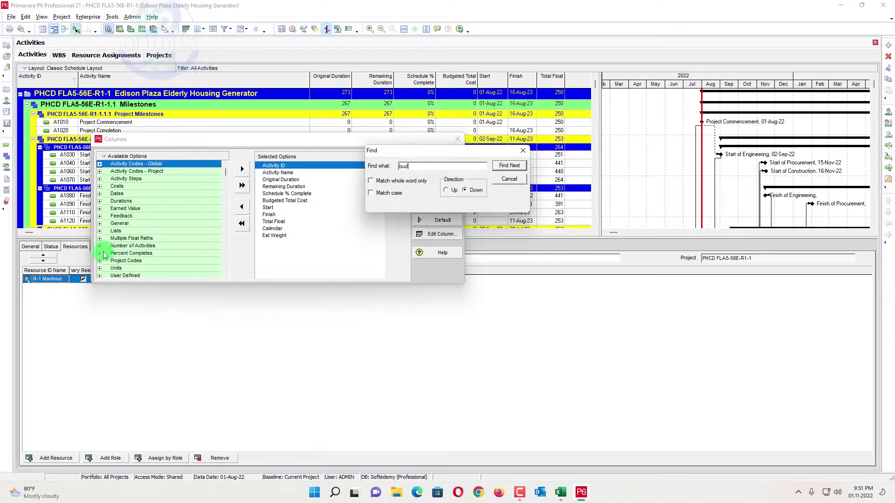
{"action": "left_click", "coordinate": [99, 268]}
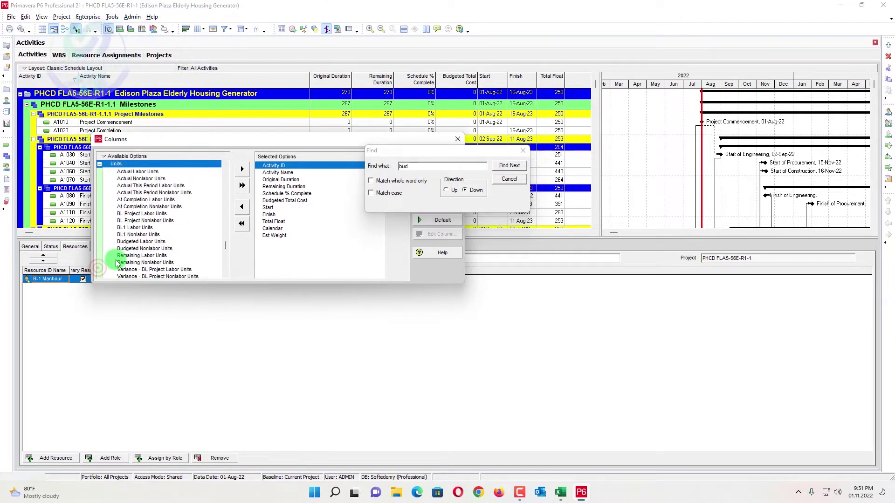
{"action": "left_click", "coordinate": [136, 242]}
{"action": "left_click", "coordinate": [242, 169]}
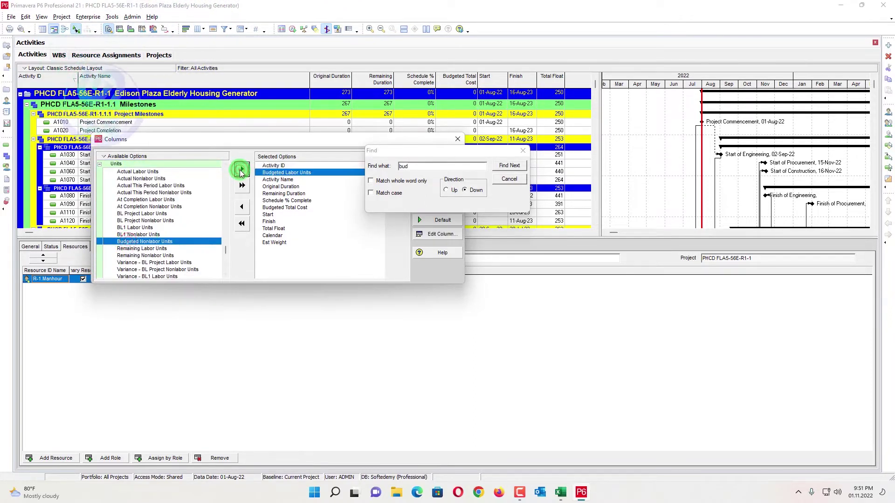
{"action": "left_click", "coordinate": [523, 151]}
Place the Budgeted Labor Units column just before Start, remove the Budgeted Total Cost column, and apply the column setup.
{"action": "left_click", "coordinate": [396, 186]}
{"action": "left_click", "coordinate": [396, 186]}
{"action": "left_click", "coordinate": [397, 186]}
{"action": "left_click", "coordinate": [396, 186]}
{"action": "left_click", "coordinate": [396, 186]}
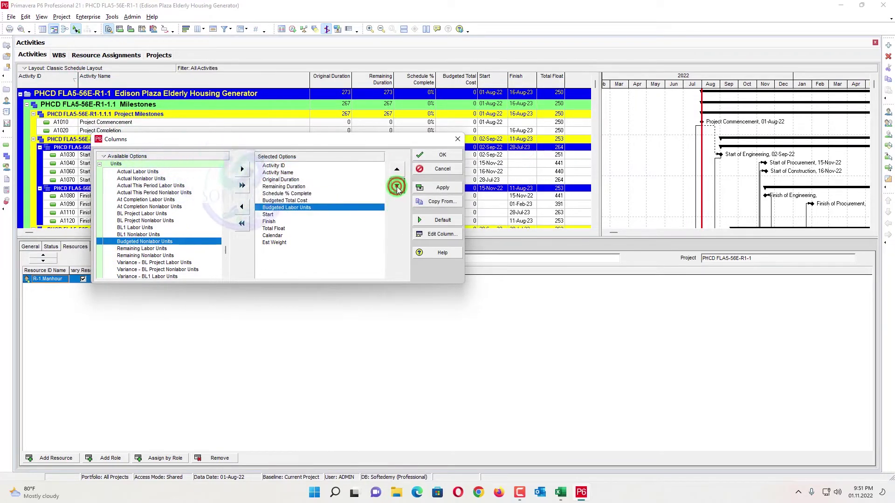
{"action": "left_click", "coordinate": [289, 201]}
{"action": "left_click", "coordinate": [241, 207]}
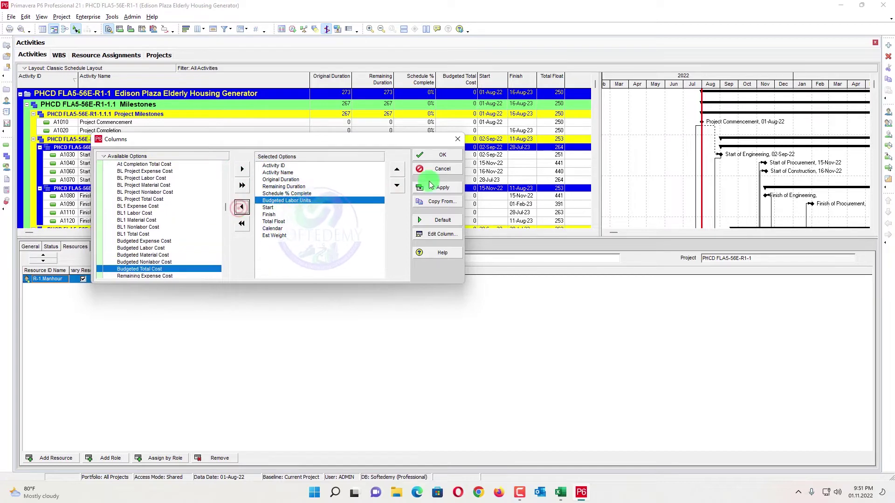
{"action": "left_click", "coordinate": [442, 187]}
{"action": "left_click", "coordinate": [443, 156]}
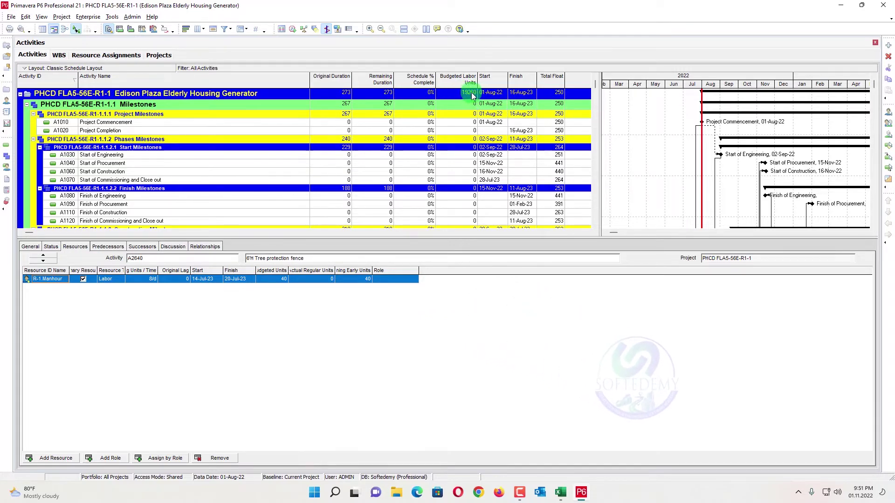
Switch to Excel, copy the estimated labor units from cell C14, and return to Primavera P6.
{"action": "key", "text": "alt+Tab"}
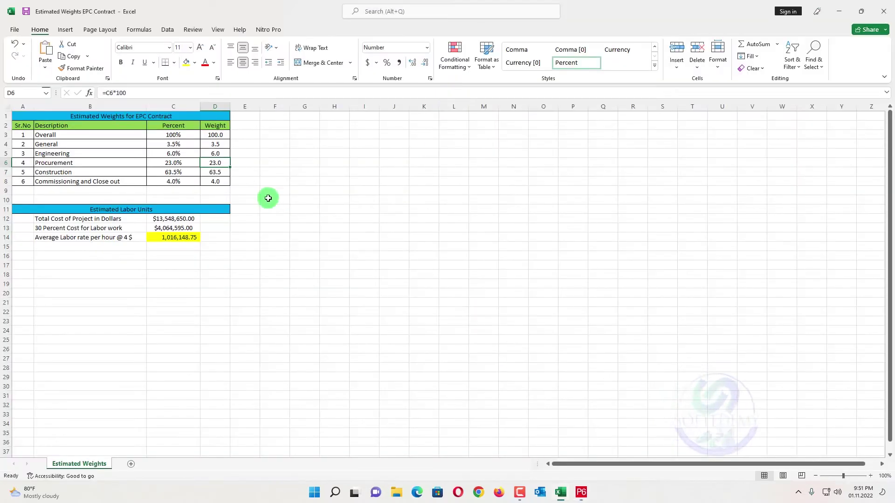
{"action": "left_click", "coordinate": [167, 238]}
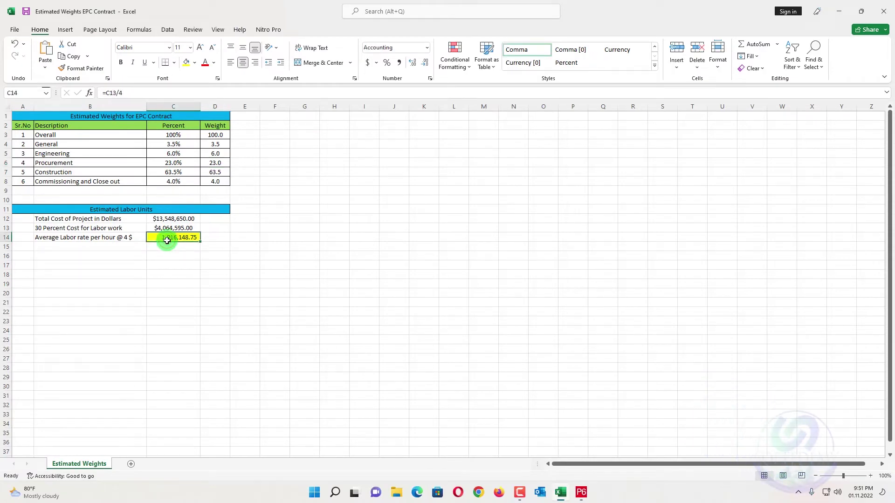
{"action": "key", "text": "alt+Tab"}
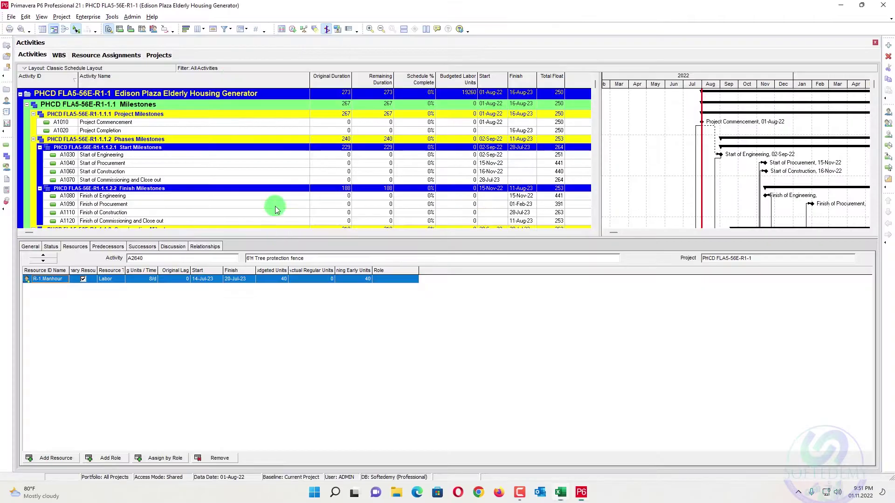
Open Top Down Estimation for the whole project and choose R-1 Manhour as the resource to estimate.
{"action": "left_click", "coordinate": [112, 16]}
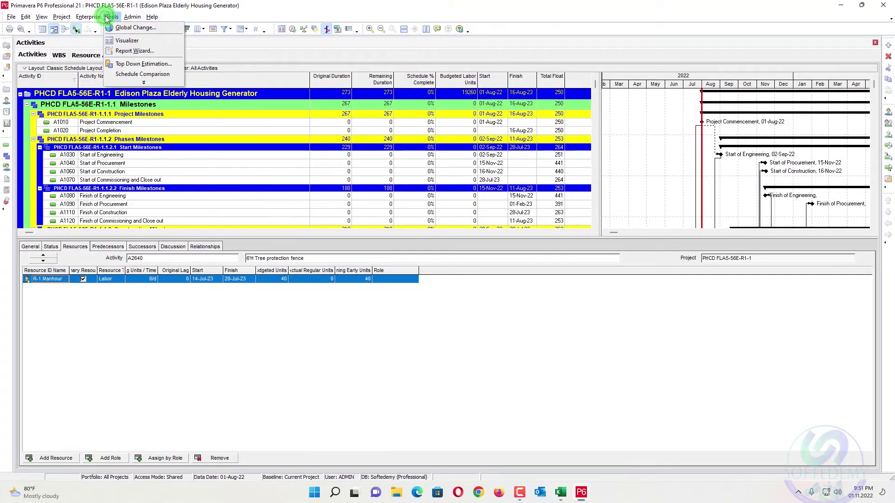
{"action": "left_click", "coordinate": [134, 64]}
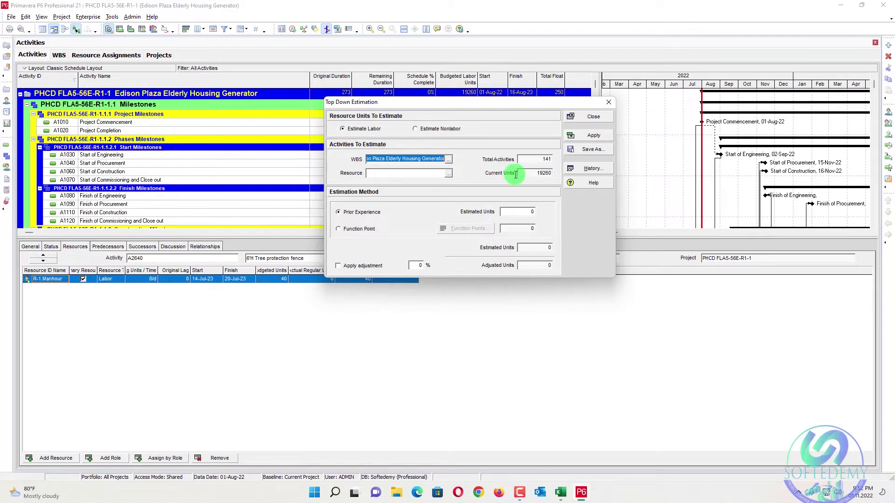
{"action": "left_click", "coordinate": [446, 174]}
{"action": "left_click", "coordinate": [443, 238]}
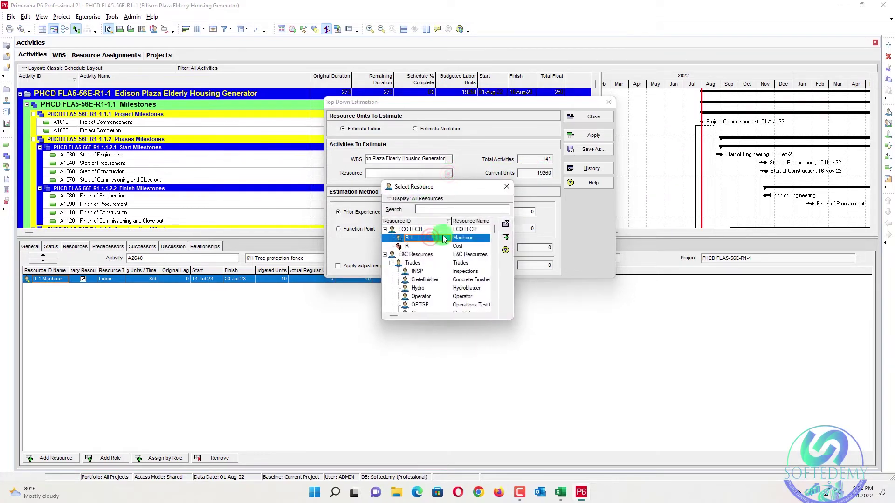
{"action": "left_click", "coordinate": [506, 237]}
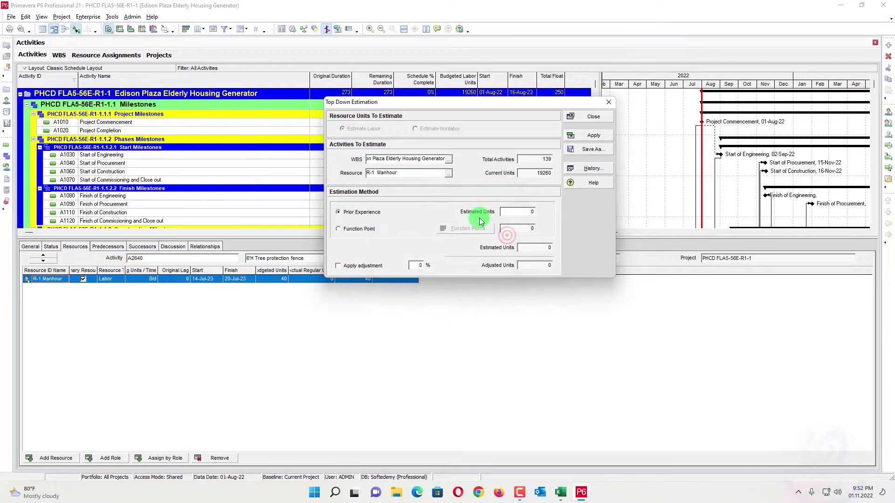
Enter 1,016,148.75 as the Prior Experience estimated units and try to apply the estimation.
{"action": "double_click", "coordinate": [504, 212]}
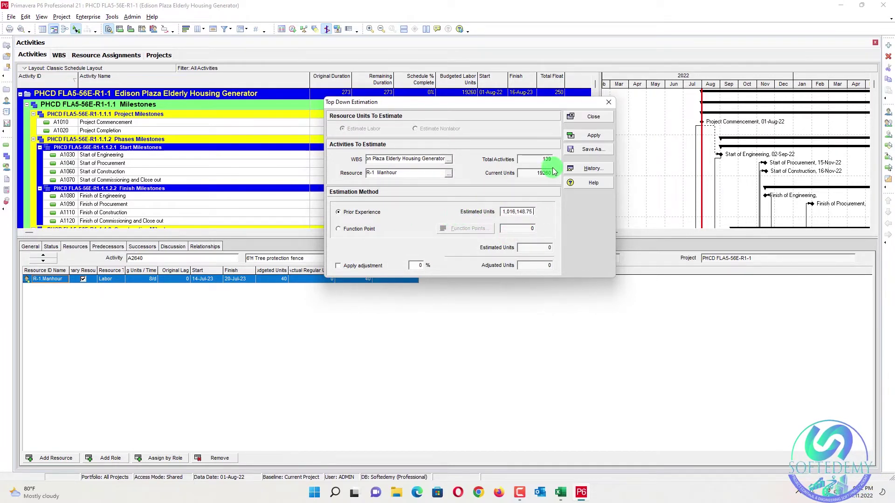
{"action": "left_click", "coordinate": [593, 136]}
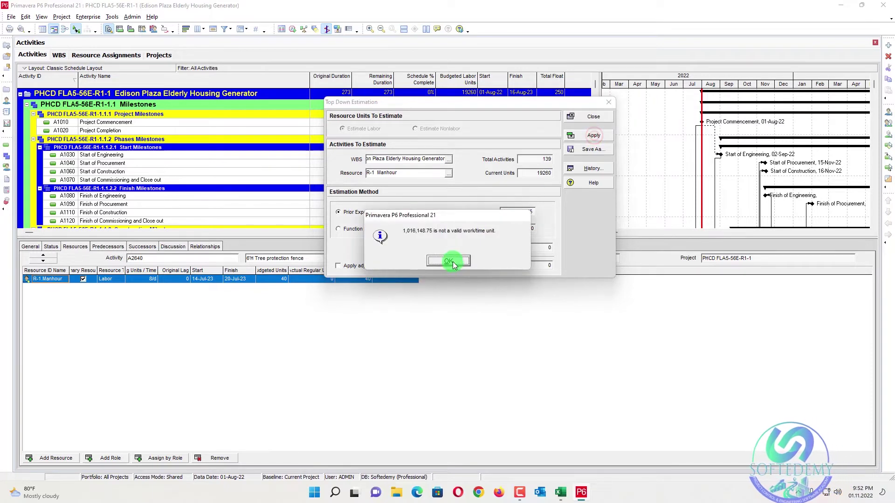
{"action": "left_click", "coordinate": [452, 262]}
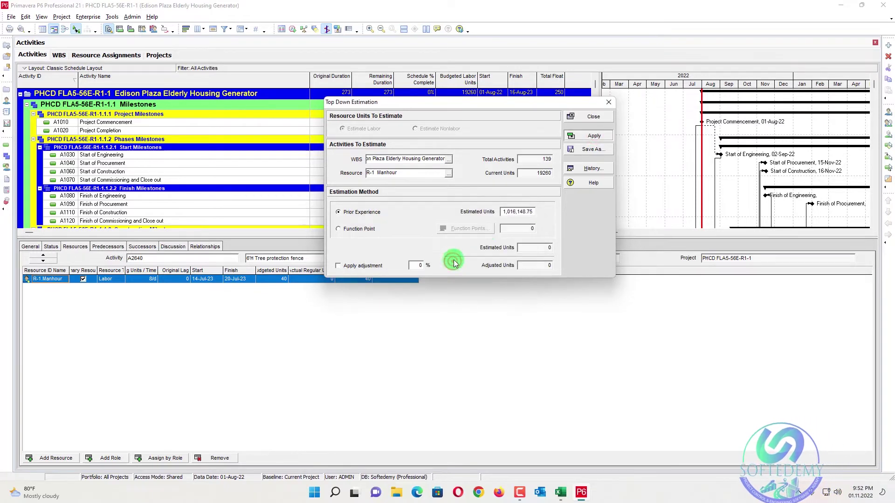
Remove the decimals so the estimated units read 1,016,148 and try to apply the estimation again.
{"action": "double_click", "coordinate": [530, 212]}
{"action": "key", "text": "BackSpace"}
{"action": "key", "text": "BackSpace"}
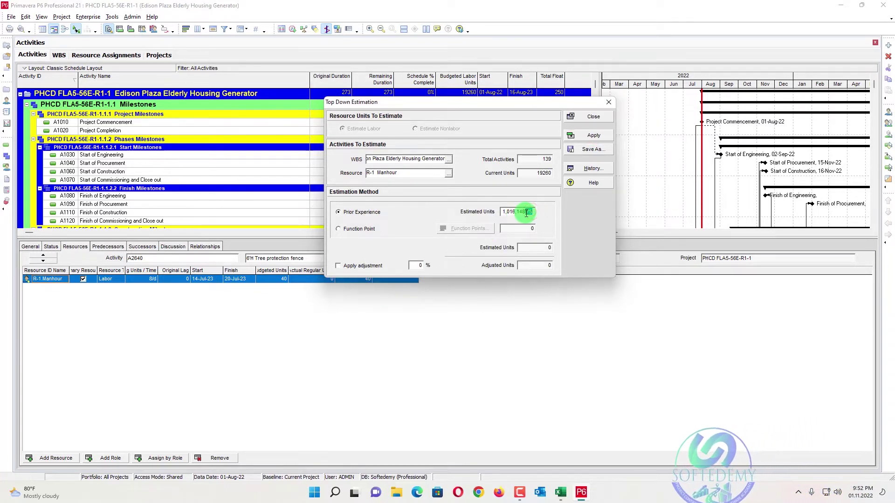
{"action": "left_click", "coordinate": [592, 135]}
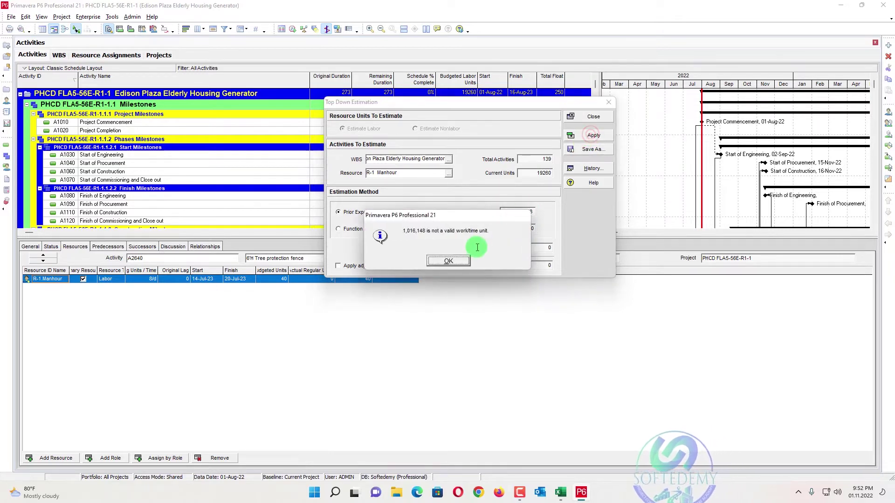
{"action": "left_click", "coordinate": [442, 261]}
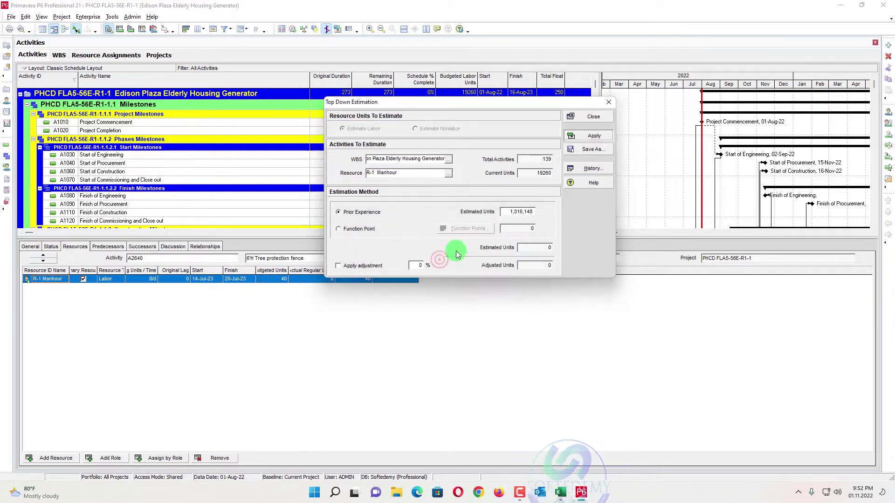
Remove the thousands separators so the estimated units read 1016148 and apply the estimation to the current project.
{"action": "left_click", "coordinate": [529, 215]}
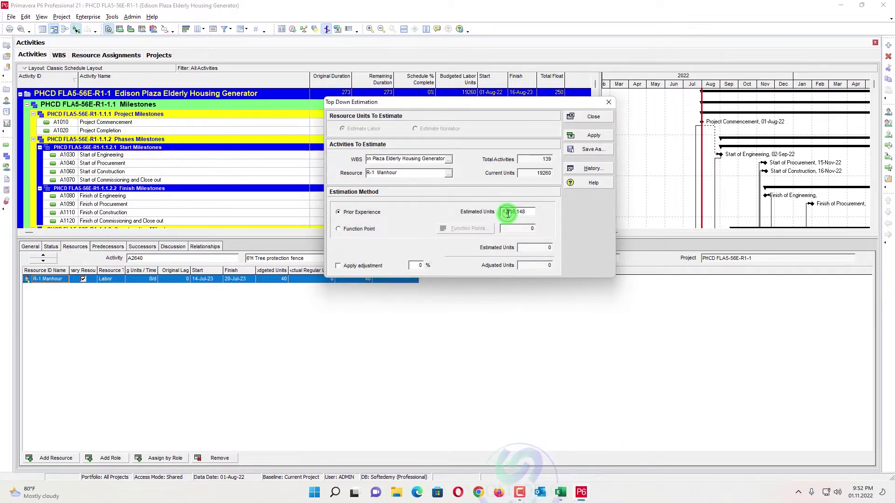
{"action": "left_click", "coordinate": [506, 213]}
{"action": "key", "text": "BackSpace"}
{"action": "key", "text": "BackSpace"}
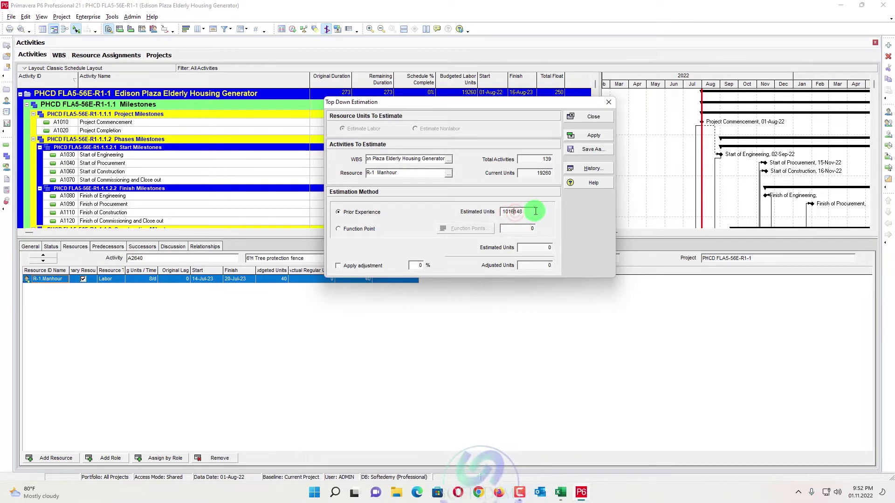
{"action": "left_click", "coordinate": [590, 135]}
{"action": "left_click", "coordinate": [424, 260]}
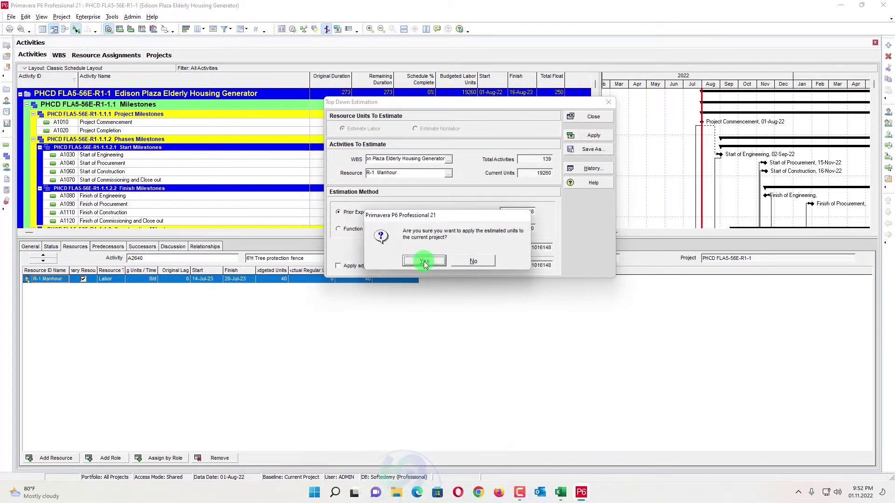
{"action": "left_click", "coordinate": [455, 261]}
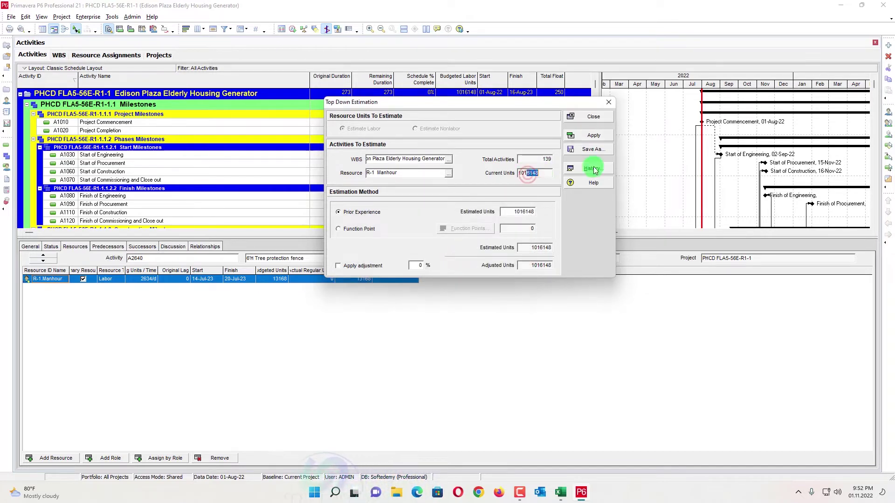
Compare the applied current units with the Excel estimate and close Top Down Estimation.
{"action": "key", "text": "alt+Tab"}
{"action": "key", "text": "alt+Tab"}
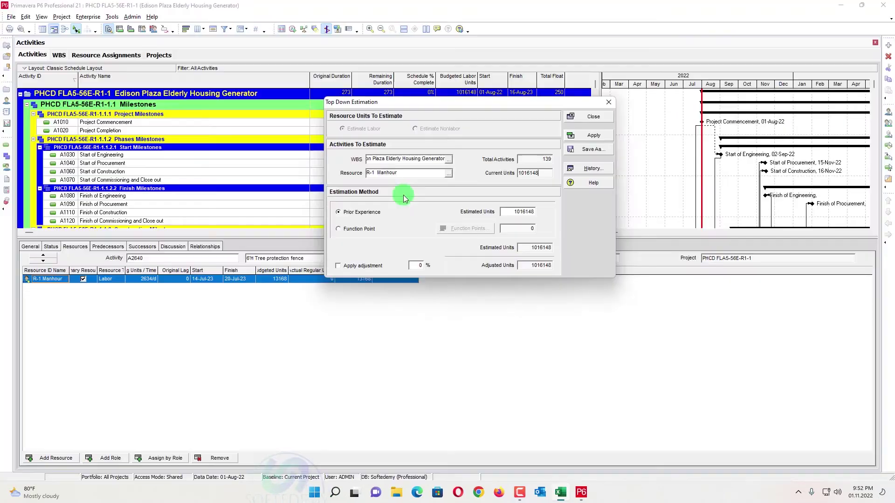
{"action": "left_click", "coordinate": [593, 117]}
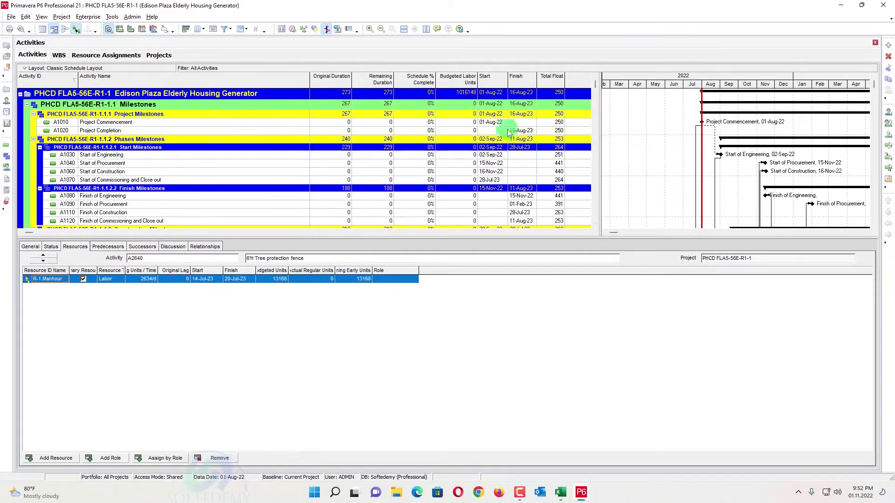
Collapse the activity table's grouping bands to WBS Level 2.
{"action": "right_click", "coordinate": [176, 94]}
{"action": "left_click", "coordinate": [222, 312]}
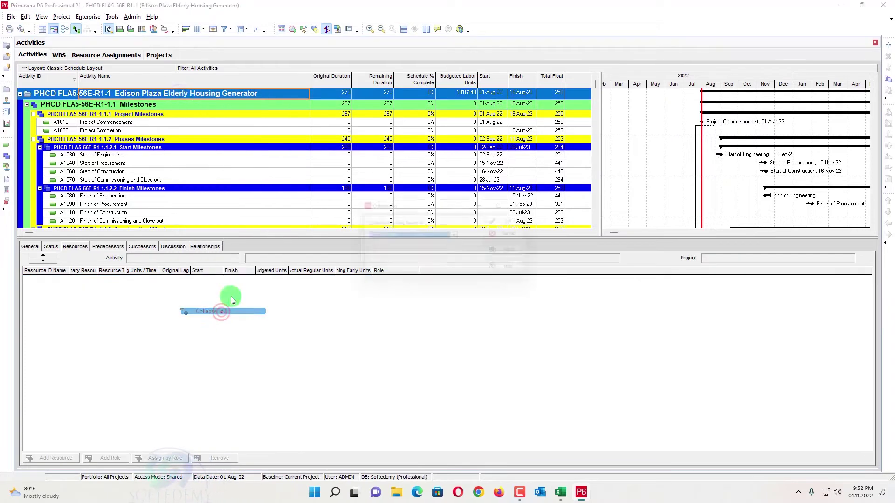
{"action": "left_click", "coordinate": [391, 236]}
{"action": "left_click", "coordinate": [390, 251]}
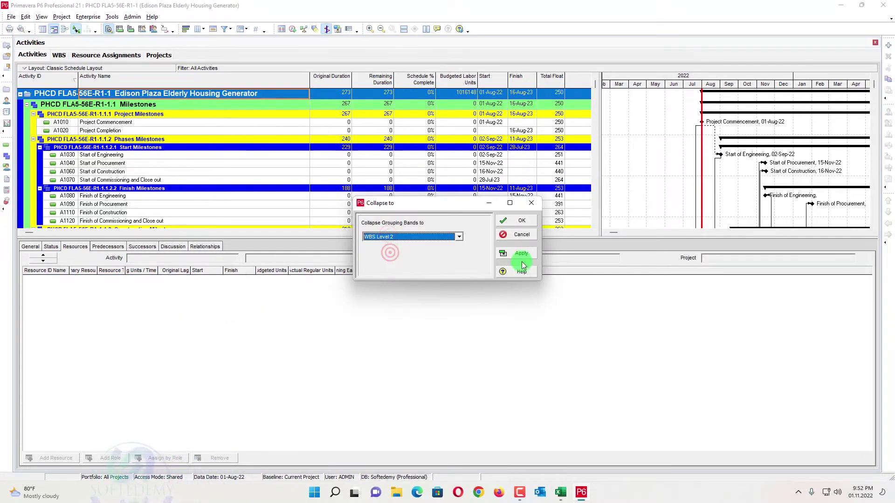
{"action": "left_click", "coordinate": [520, 253]}
{"action": "left_click", "coordinate": [524, 218]}
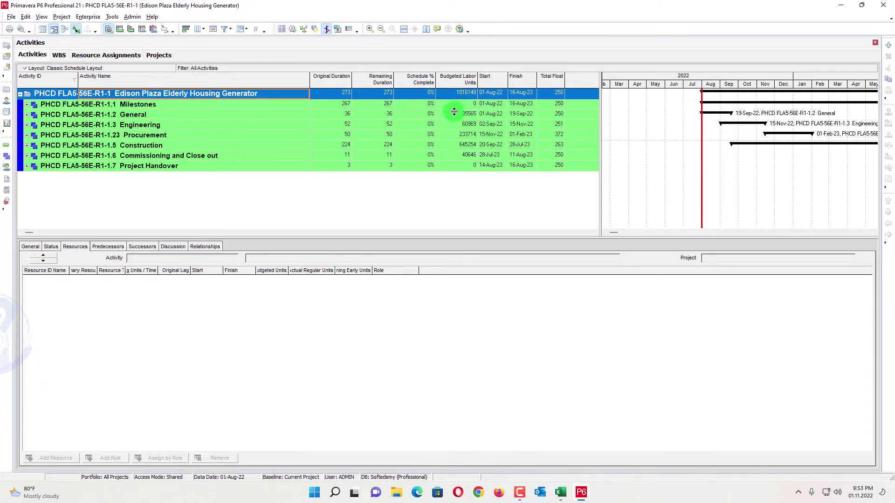
Compare the budgeted labor units of each project phase with the weighted values in Excel.
{"action": "key", "text": "alt+Tab"}
{"action": "key", "text": "alt+Tab"}
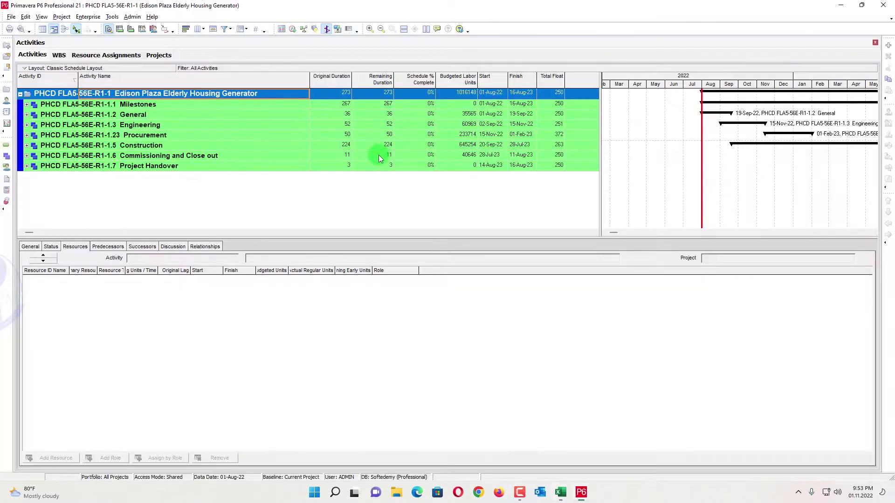
{"action": "key", "text": "alt+Tab"}
{"action": "key", "text": "alt+Tab"}
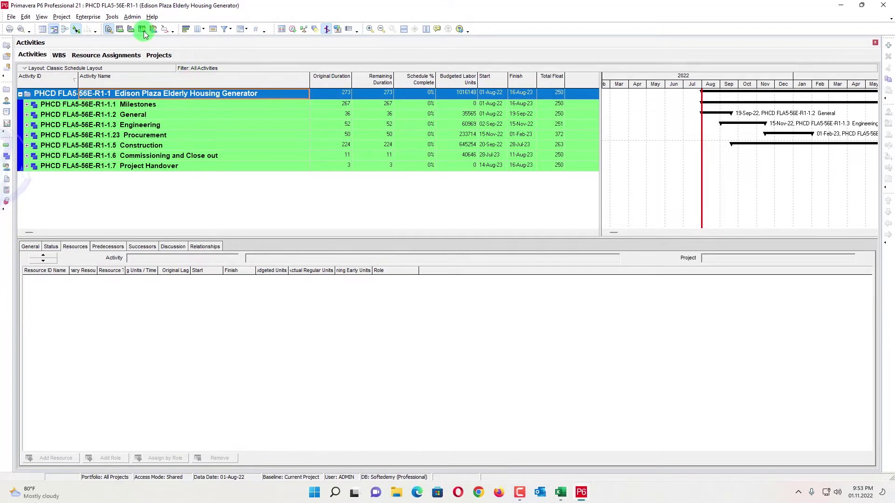
Display the Activity Usage Profile below the schedule and widen the chart area to show the whole project timeline.
{"action": "left_click", "coordinate": [131, 29]}
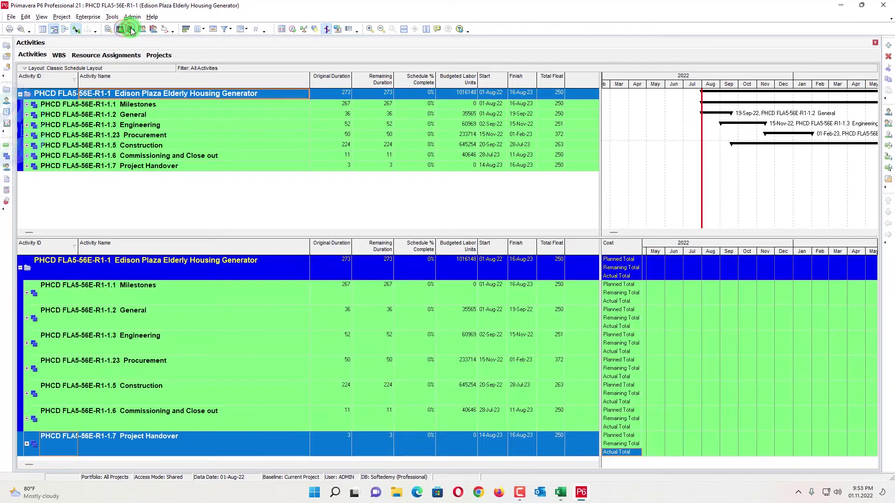
{"action": "left_click", "coordinate": [131, 29]}
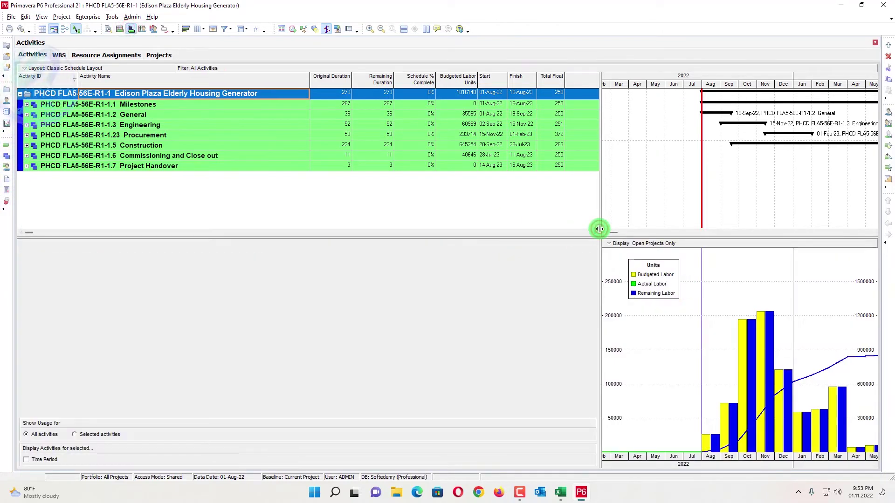
{"action": "left_click_drag", "start_coordinate": [599, 229], "coordinate": [421, 230]}
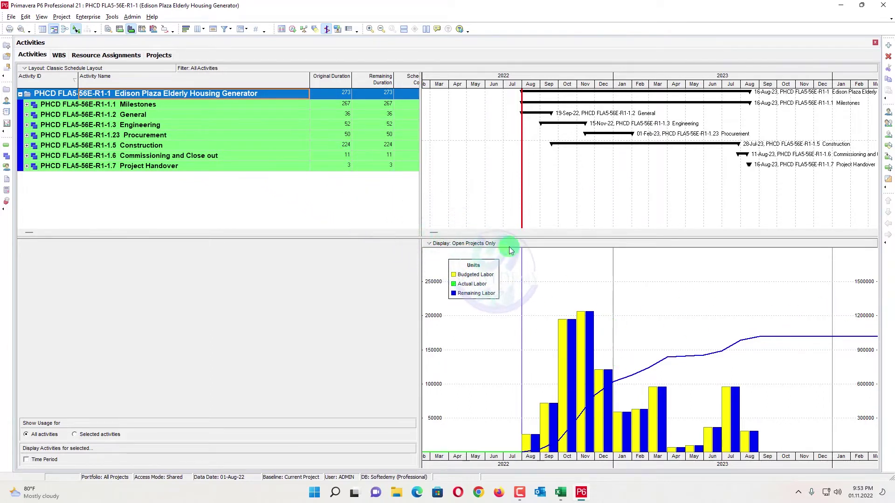
{"action": "left_click_drag", "start_coordinate": [419, 160], "coordinate": [448, 161]}
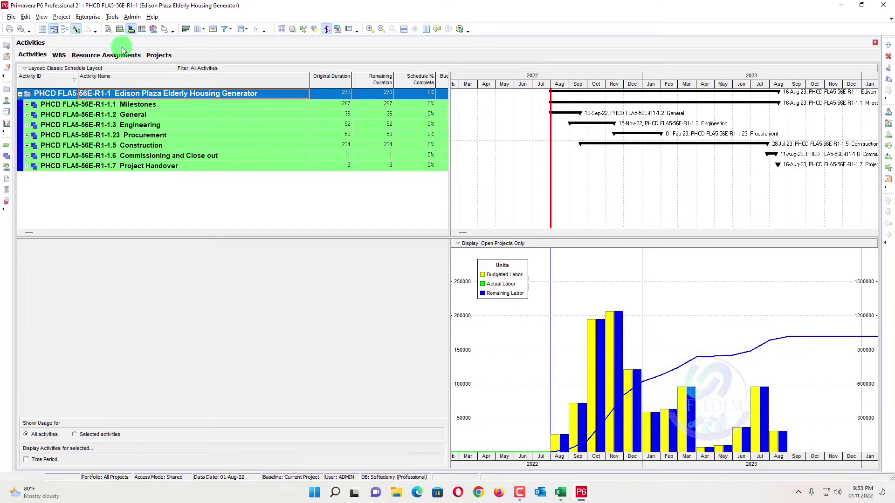
Display the Resource Usage Profile for R-1 Manhour and open the print preview.
{"action": "left_click", "coordinate": [145, 28]}
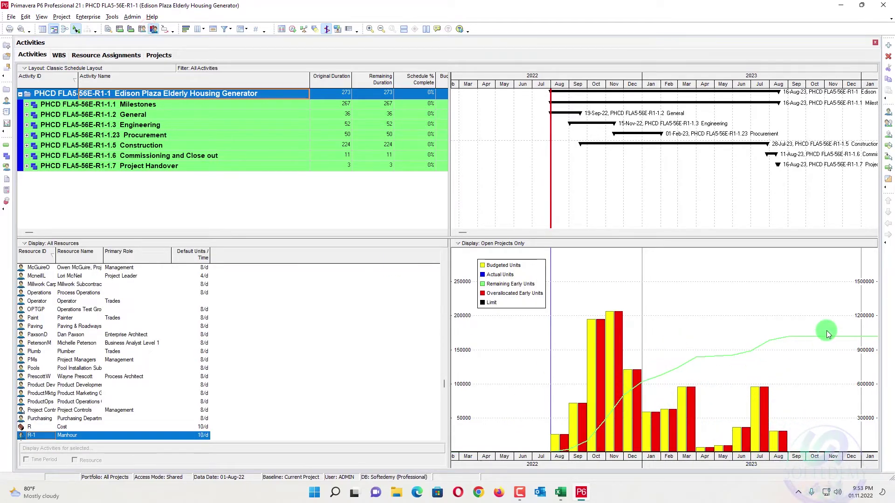
{"action": "left_click", "coordinate": [11, 18]}
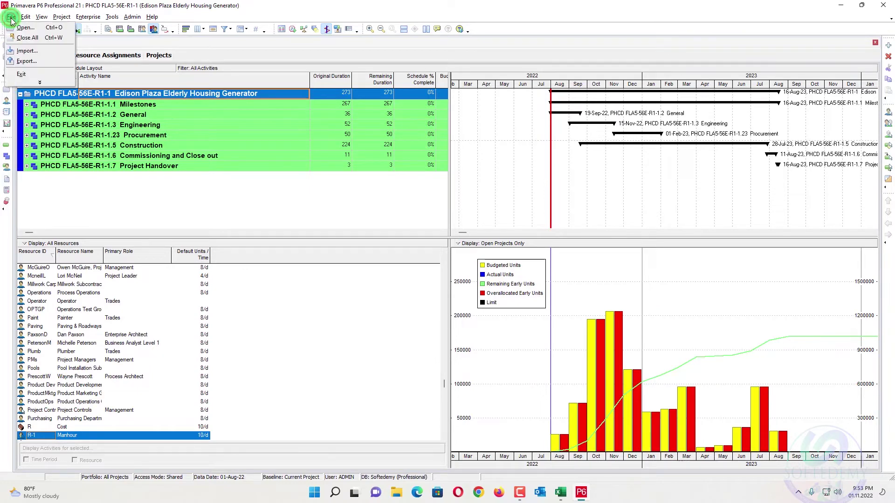
{"action": "left_click", "coordinate": [39, 85]}
{"action": "left_click", "coordinate": [34, 80]}
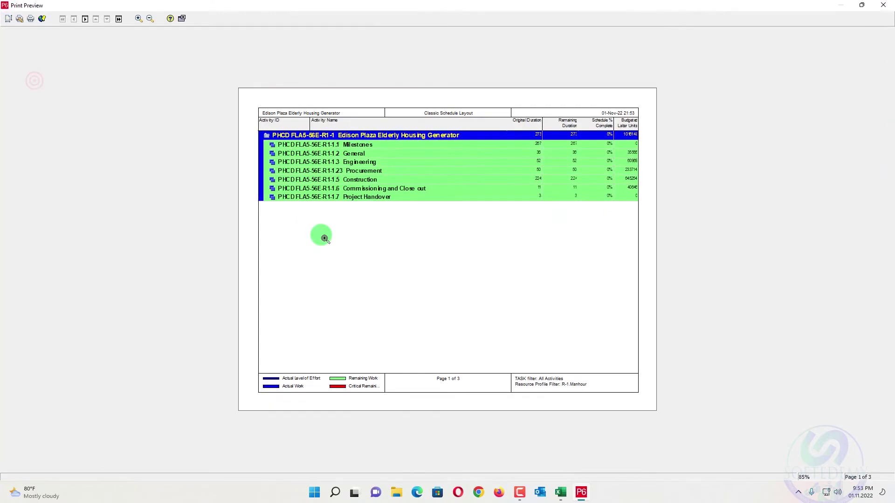
Set the page setup to print only the Profile, excluding the Activity Table and Gantt Chart.
{"action": "left_click", "coordinate": [11, 19]}
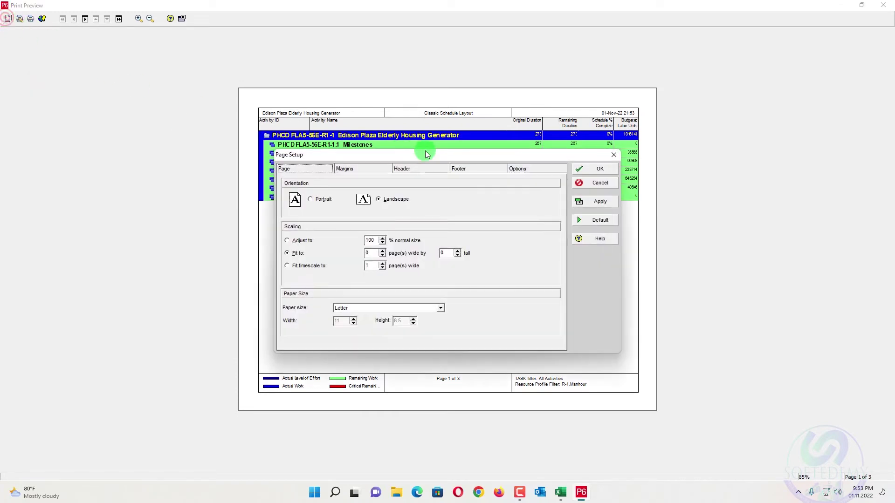
{"action": "left_click", "coordinate": [513, 171]}
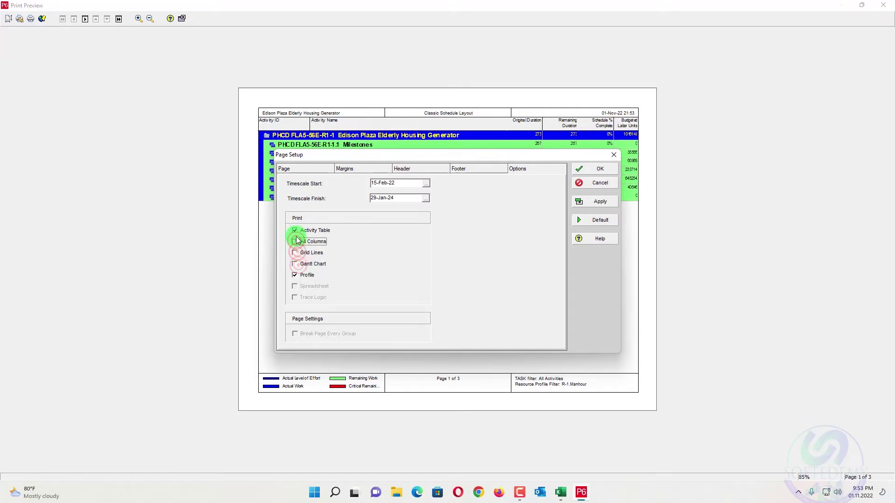
{"action": "left_click", "coordinate": [599, 203]}
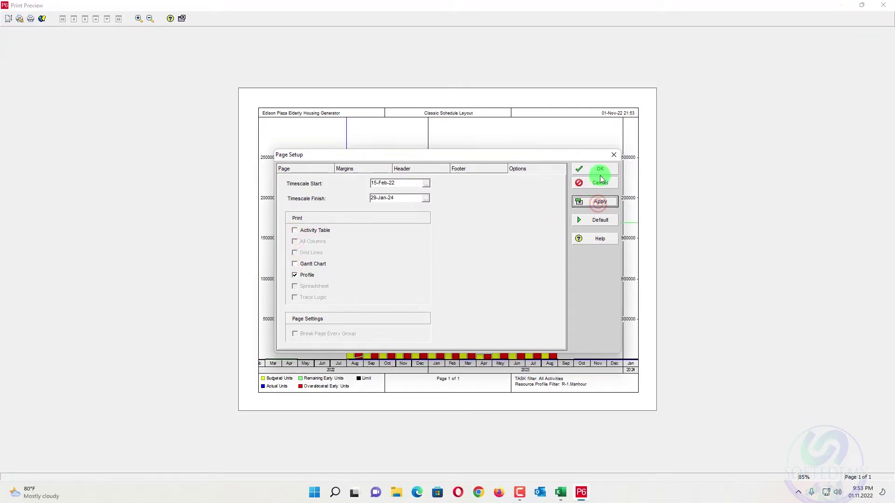
{"action": "left_click", "coordinate": [600, 170]}
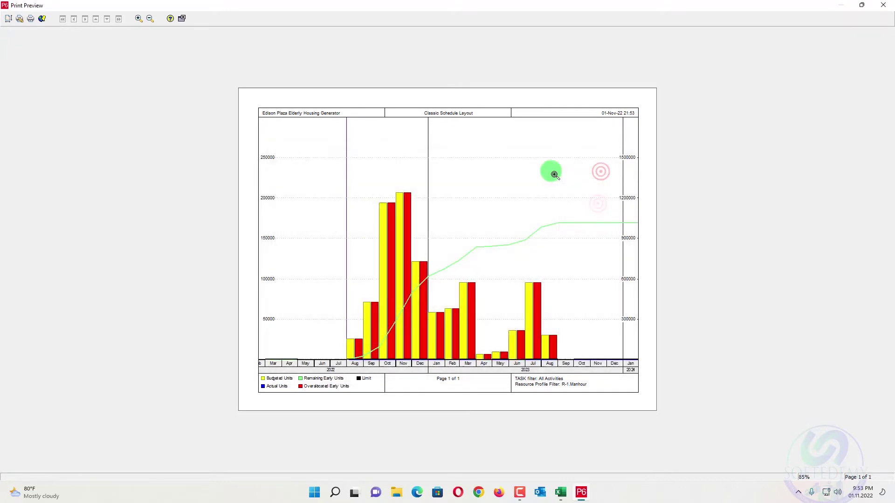
Set the printed timescale to start at PS - Earliest Project Start and finish at PF - Latest Project Finish.
{"action": "left_click", "coordinate": [7, 18]}
{"action": "left_click", "coordinate": [532, 170]}
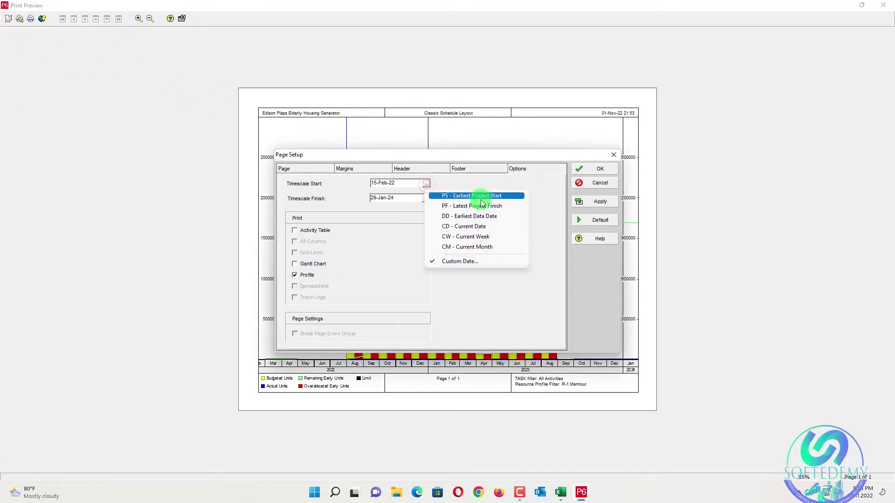
{"action": "left_click", "coordinate": [445, 195]}
{"action": "left_click", "coordinate": [425, 199]}
{"action": "left_click", "coordinate": [463, 223]}
{"action": "left_click", "coordinate": [598, 201]}
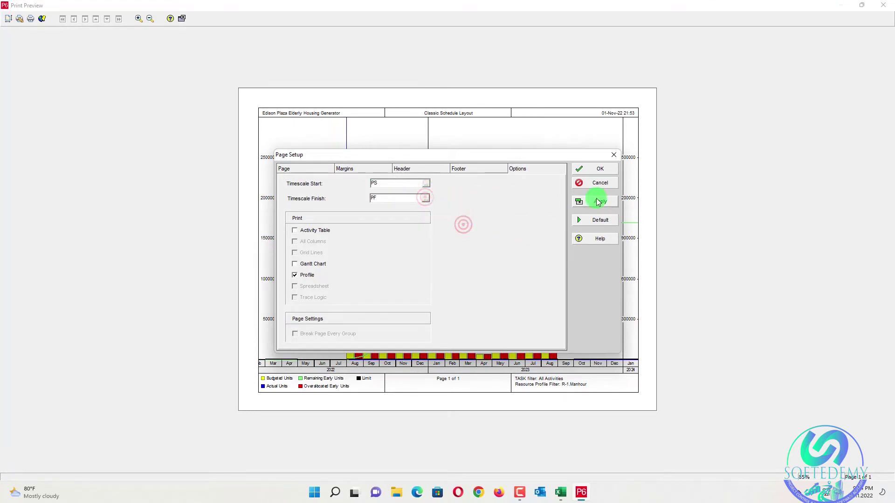
{"action": "left_click", "coordinate": [582, 169]}
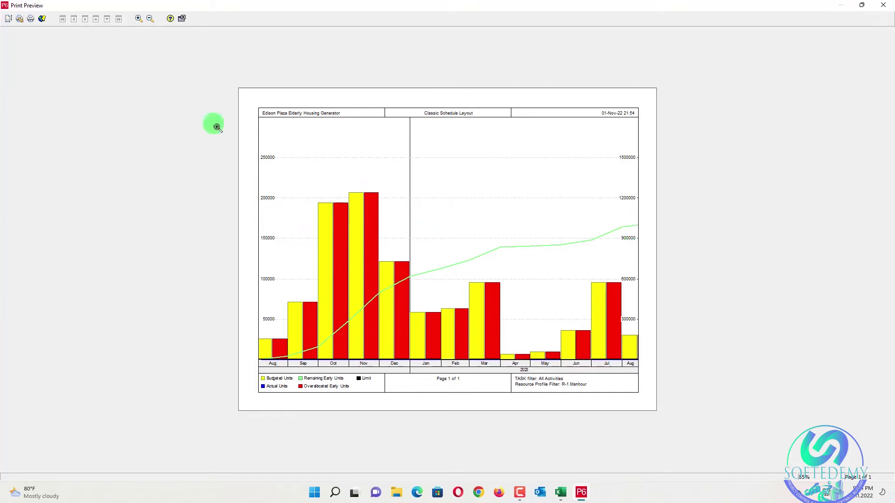
{"action": "left_click", "coordinate": [8, 19]}
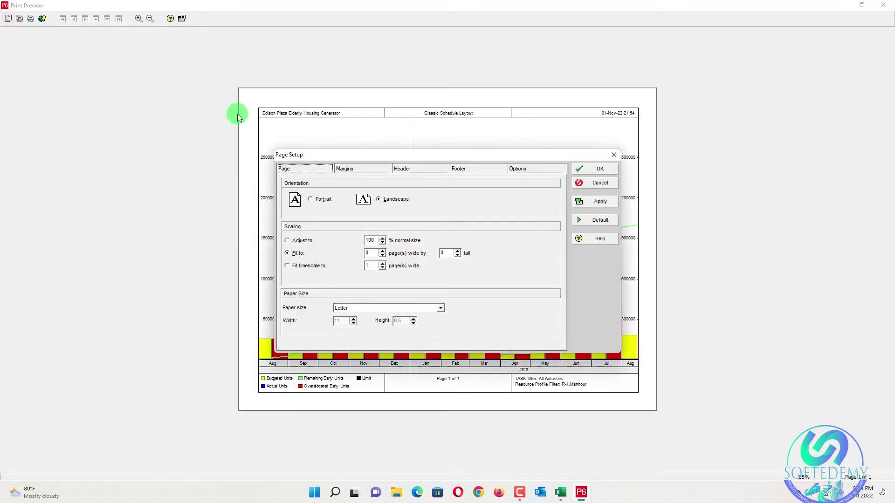
{"action": "left_click", "coordinate": [518, 169]}
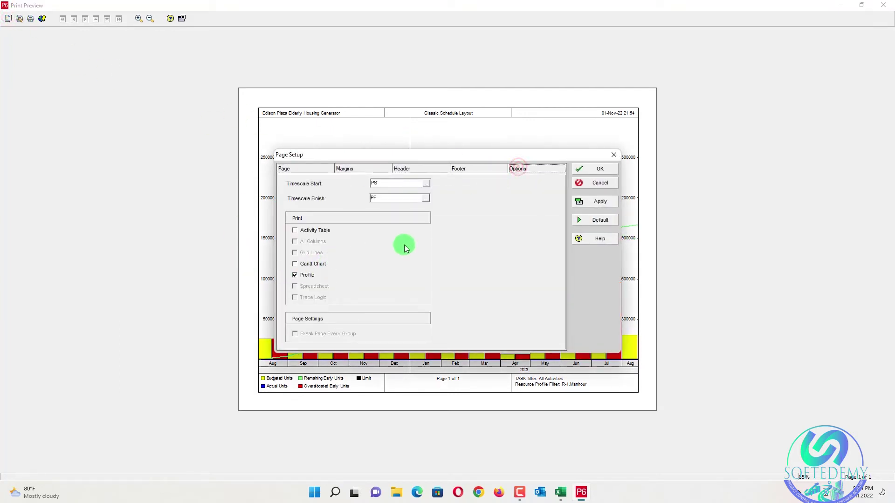
{"action": "left_click", "coordinate": [613, 155]}
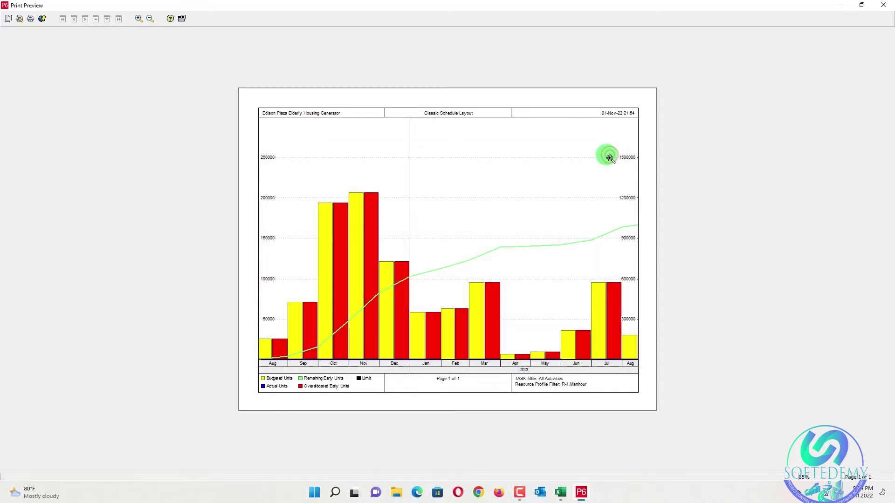
Set the top, bottom, left and right page margins to 0.17 and apply them to the printout.
{"action": "left_click", "coordinate": [8, 19]}
{"action": "left_click", "coordinate": [361, 168]}
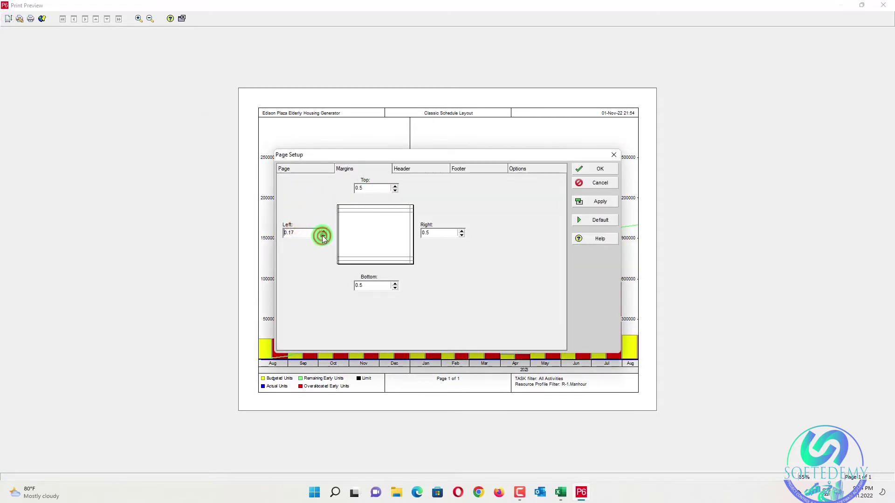
{"action": "left_click", "coordinate": [395, 191]}
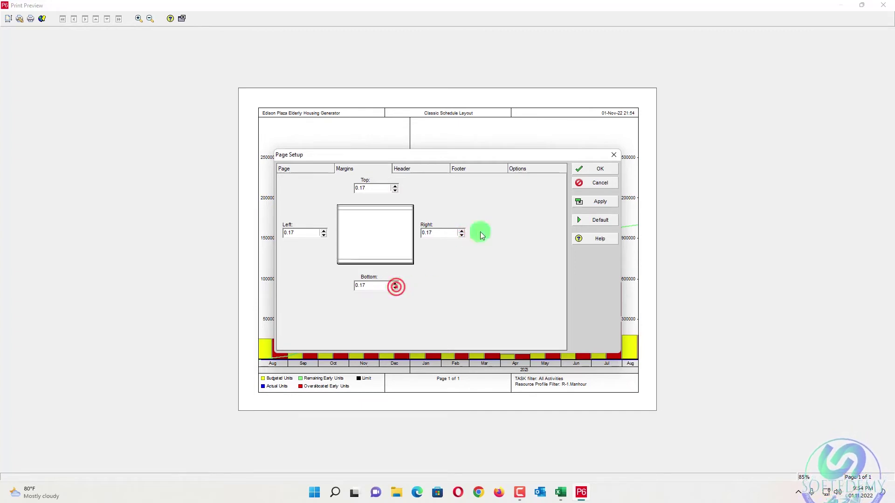
{"action": "left_click", "coordinate": [595, 205]}
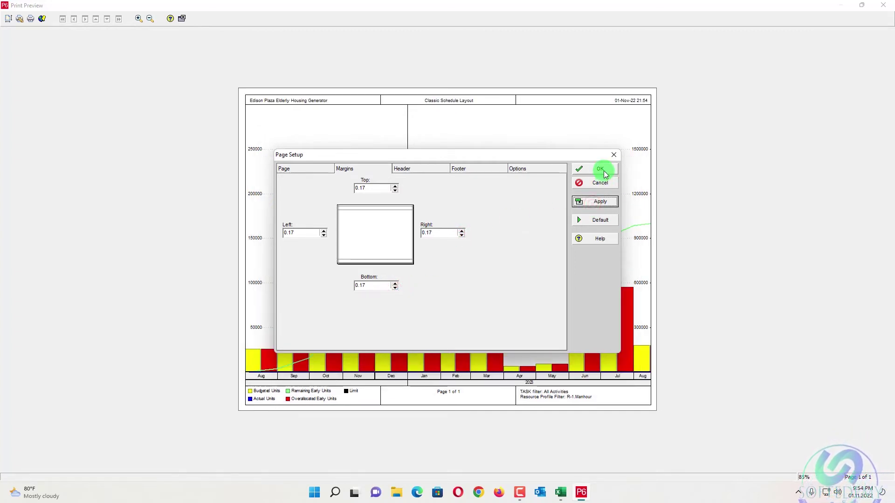
{"action": "left_click", "coordinate": [602, 171]}
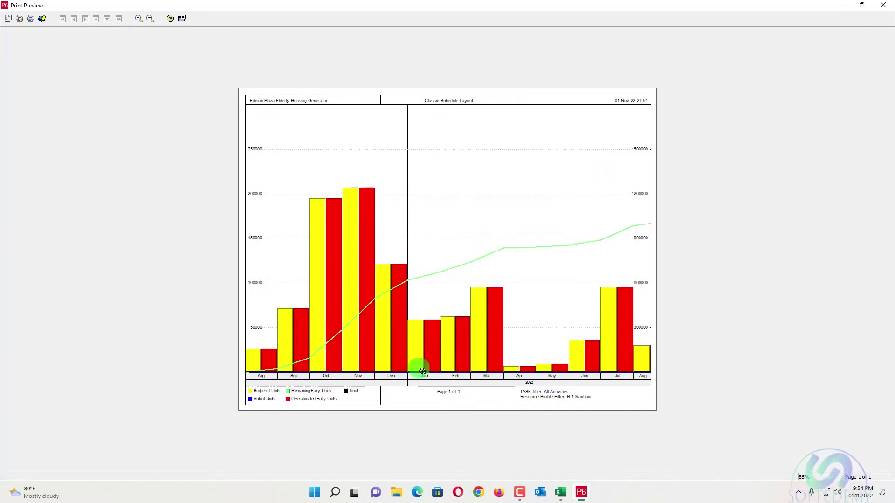
Close the print preview and set the Gantt Chart timescale's date interval to Month/Week.
{"action": "left_click", "coordinate": [181, 19]}
{"action": "right_click", "coordinate": [643, 77]}
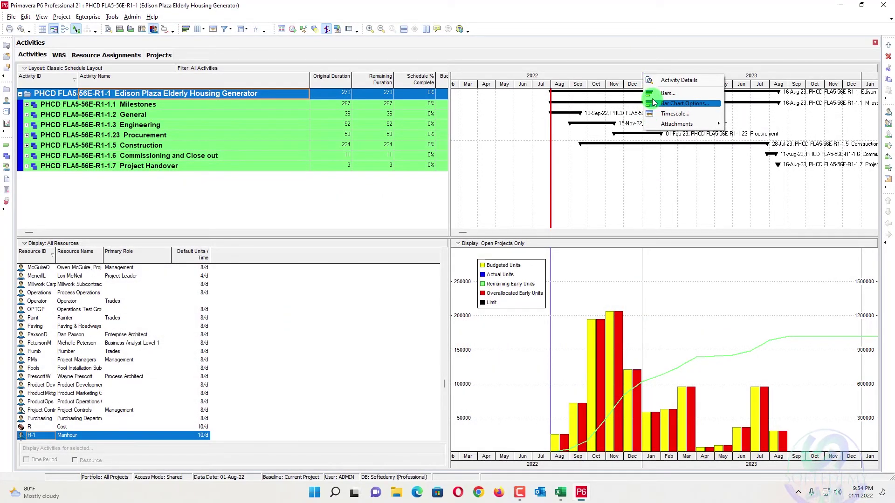
{"action": "left_click", "coordinate": [661, 112]}
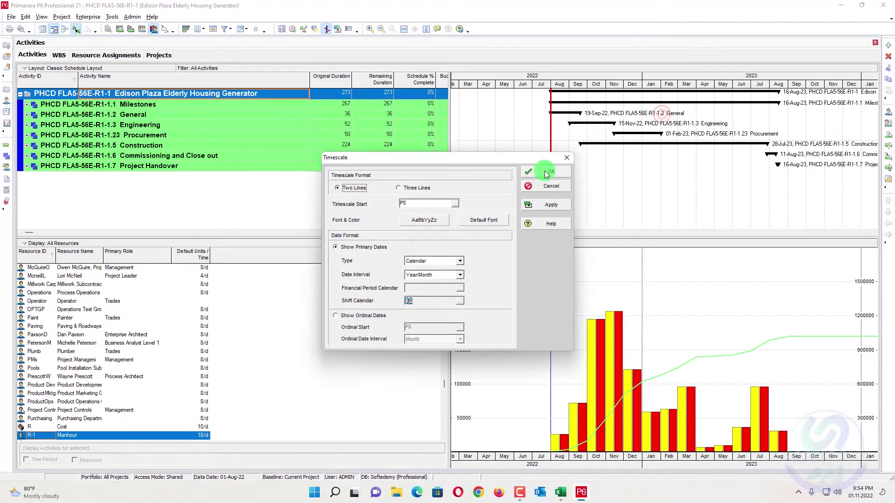
{"action": "left_click", "coordinate": [453, 276]}
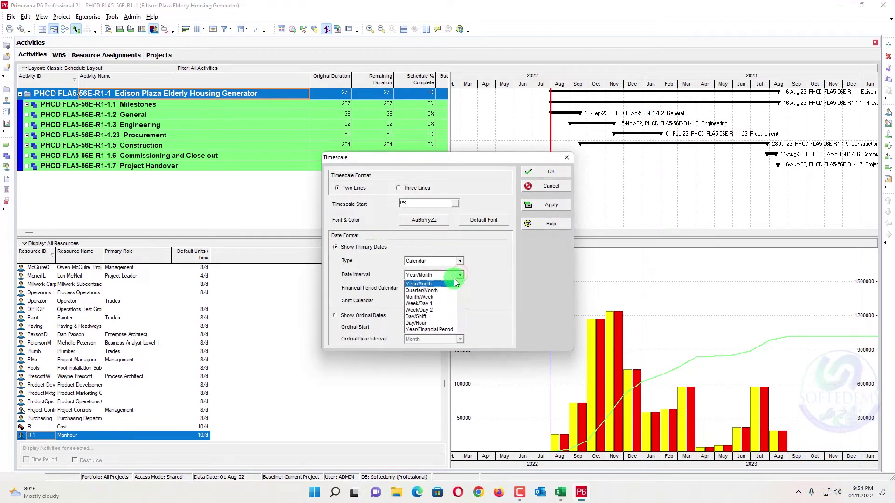
{"action": "left_click", "coordinate": [437, 297]}
{"action": "left_click", "coordinate": [540, 196]}
{"action": "left_click", "coordinate": [531, 172]}
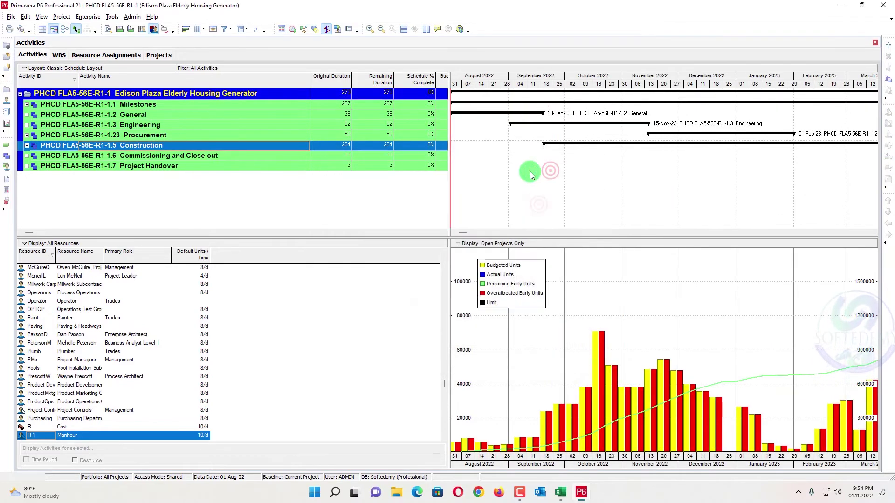
Check the print preview of the Manhour profile with the weekly timescale, and close it.
{"action": "left_click", "coordinate": [20, 19]}
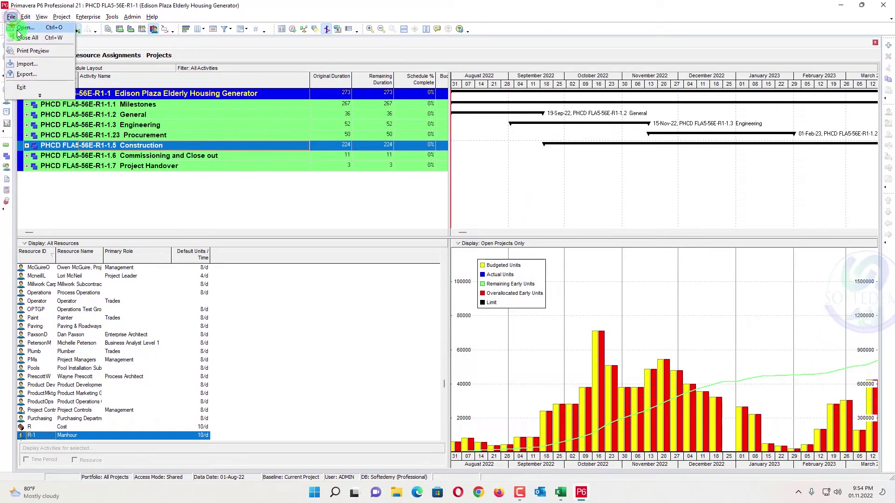
{"action": "left_click", "coordinate": [28, 47]}
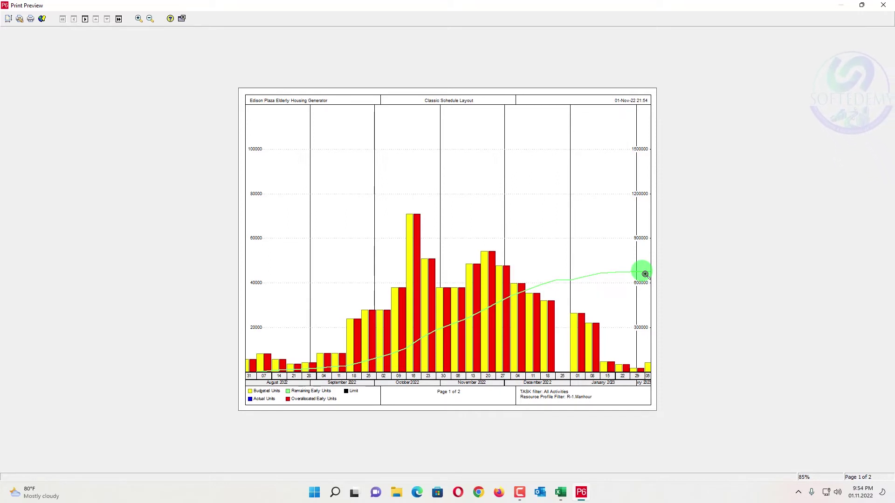
{"action": "left_click", "coordinate": [182, 20]}
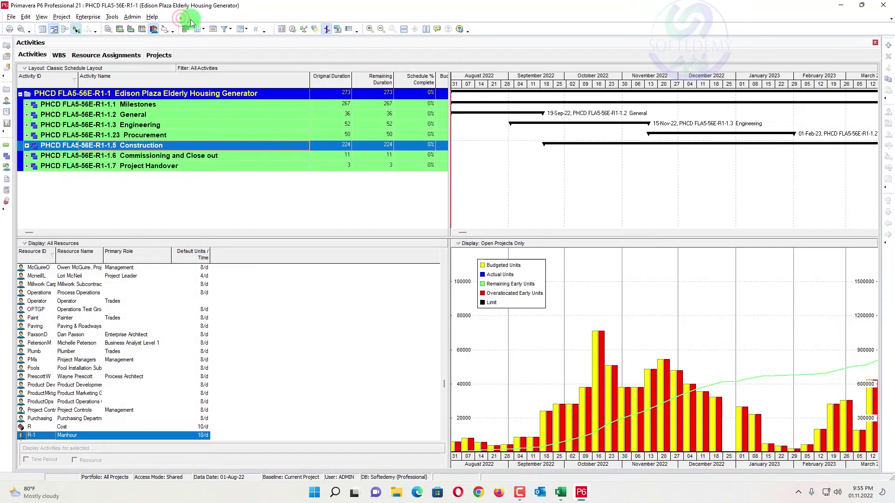
Create a new report in the Report Wizard with Time Distributed Data and WBS as its subject area.
{"action": "left_click", "coordinate": [125, 17]}
{"action": "mouse_move", "coordinate": [112, 16]}
{"action": "left_click", "coordinate": [127, 44]}
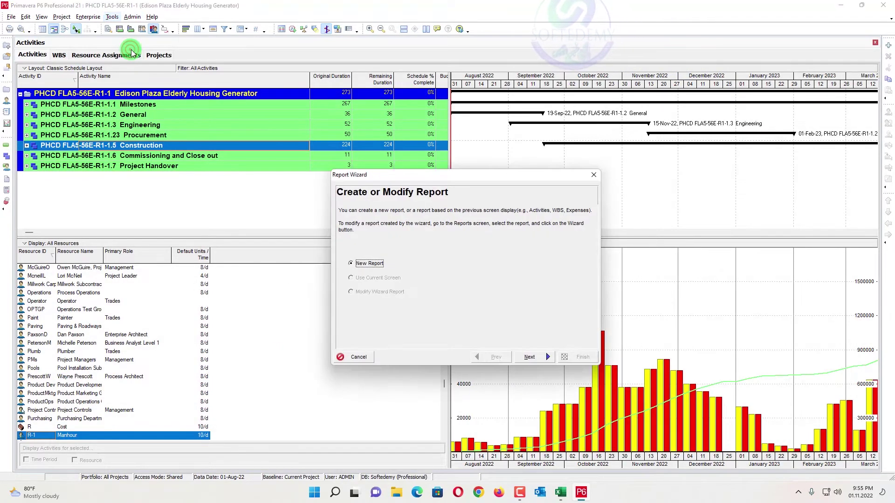
{"action": "left_click", "coordinate": [527, 357]}
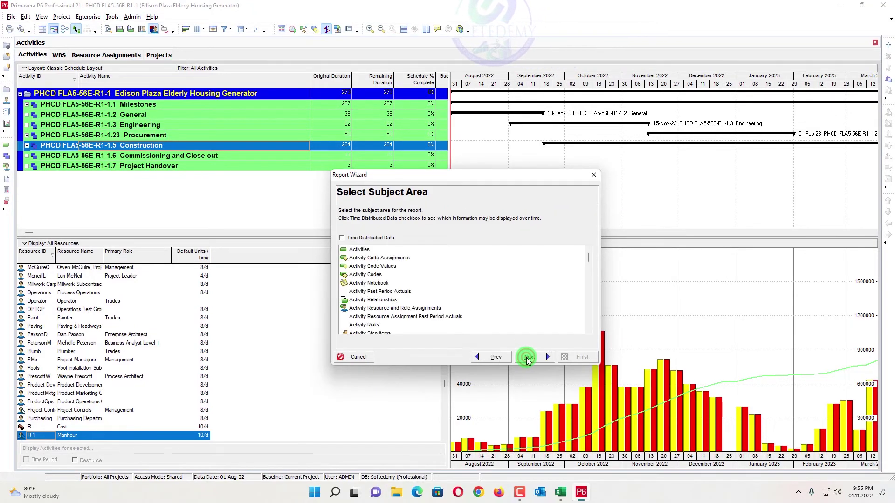
{"action": "left_click", "coordinate": [341, 237]}
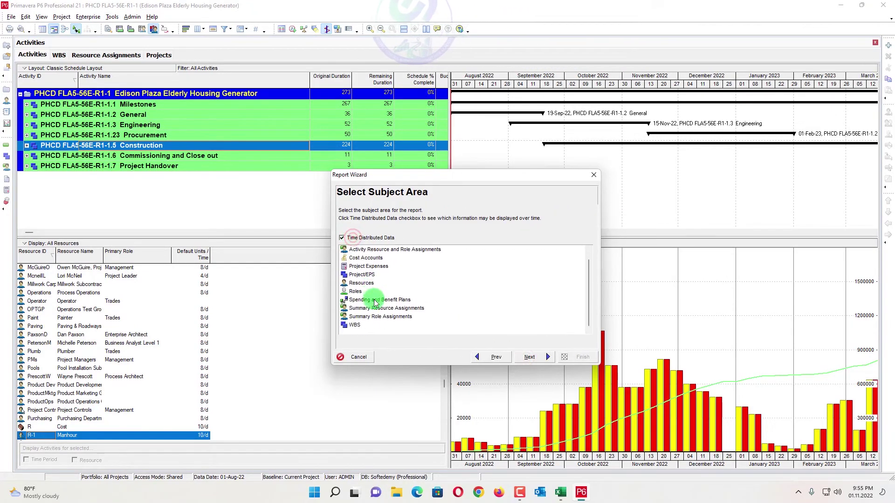
{"action": "left_click", "coordinate": [356, 326]}
{"action": "left_click", "coordinate": [544, 357]}
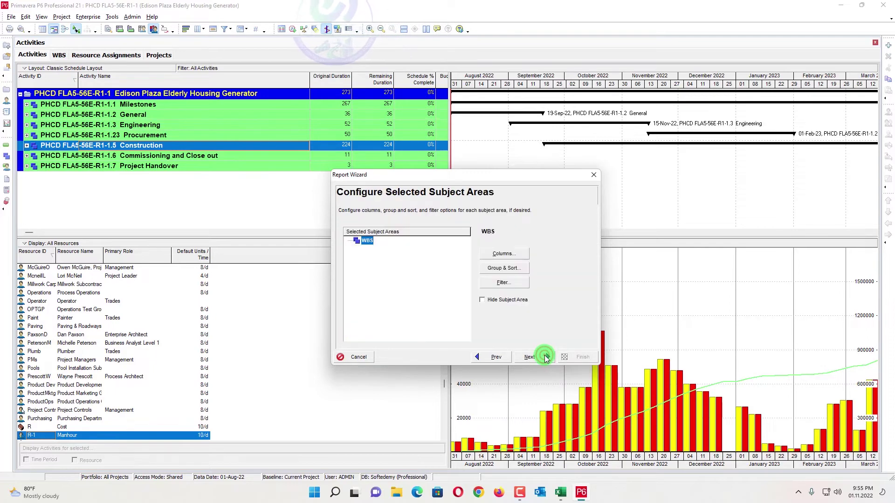
Add BL Project Labor Units from the Units category to the report's WBS columns.
{"action": "left_click", "coordinate": [504, 253]}
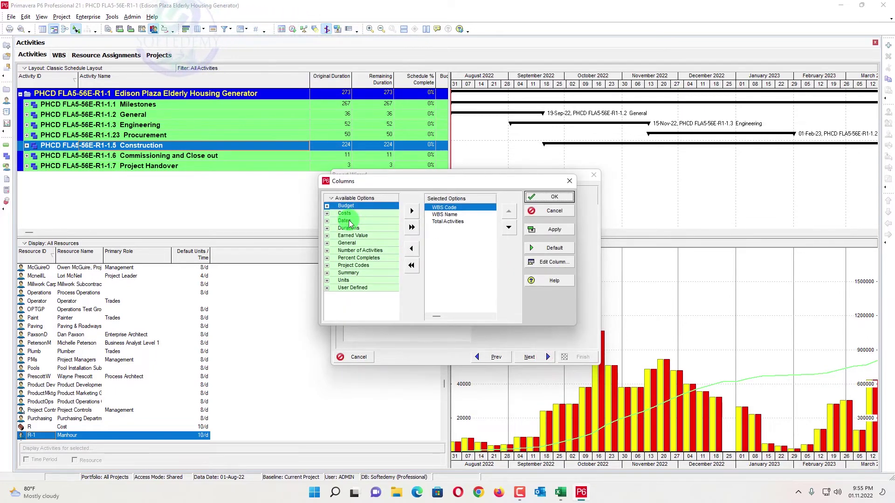
{"action": "left_click", "coordinate": [327, 280]}
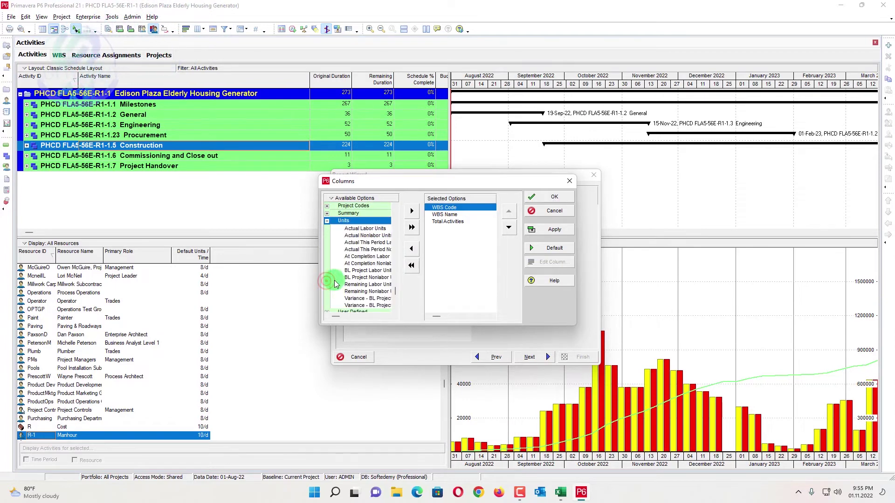
{"action": "left_click", "coordinate": [357, 273]}
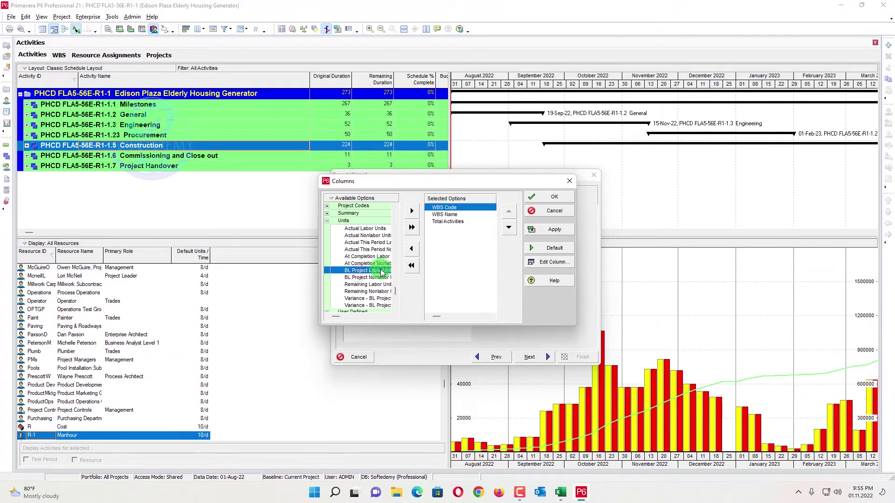
{"action": "left_click", "coordinate": [417, 212]}
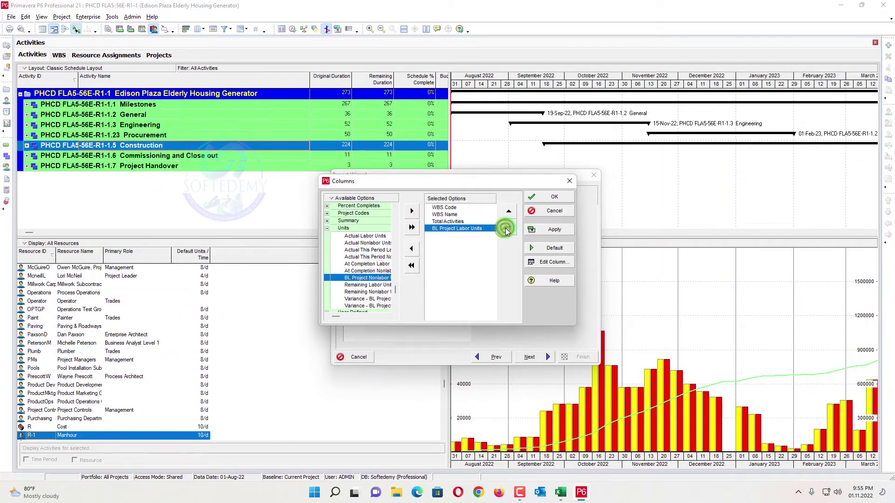
{"action": "left_click", "coordinate": [554, 230]}
{"action": "left_click", "coordinate": [554, 197]}
Limit the report's WBS grouping to level 2.
{"action": "left_click", "coordinate": [500, 271]}
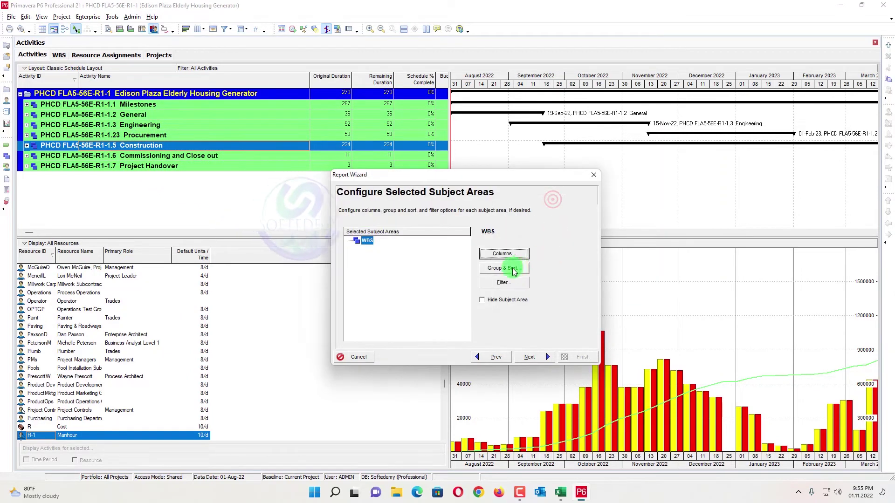
{"action": "left_click", "coordinate": [390, 233]}
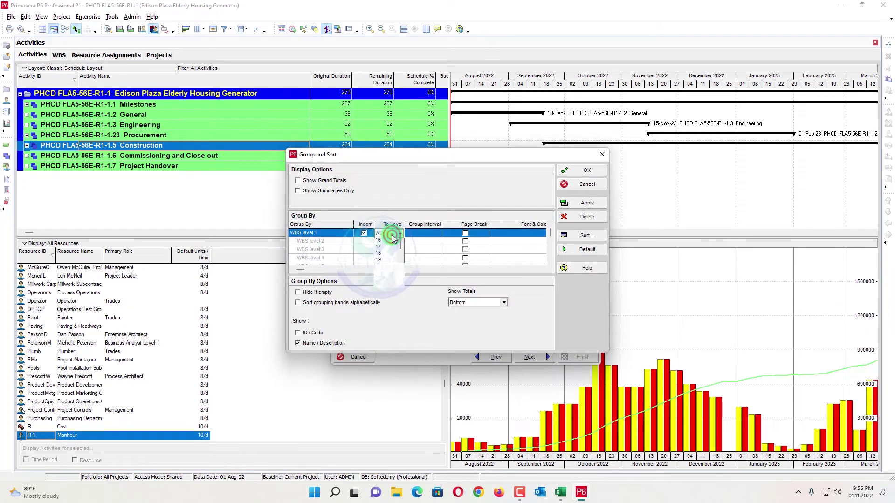
{"action": "left_click", "coordinate": [391, 234]}
{"action": "left_click", "coordinate": [389, 256]}
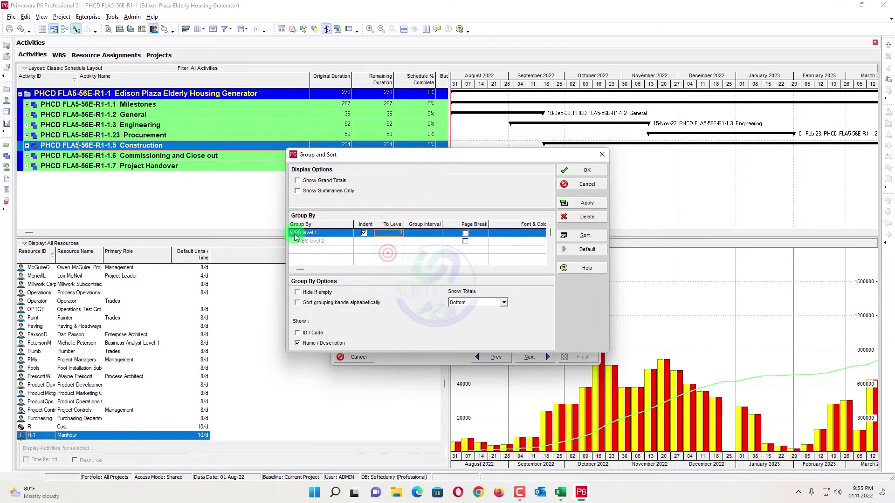
{"action": "left_click", "coordinate": [568, 204]}
{"action": "left_click", "coordinate": [586, 171]}
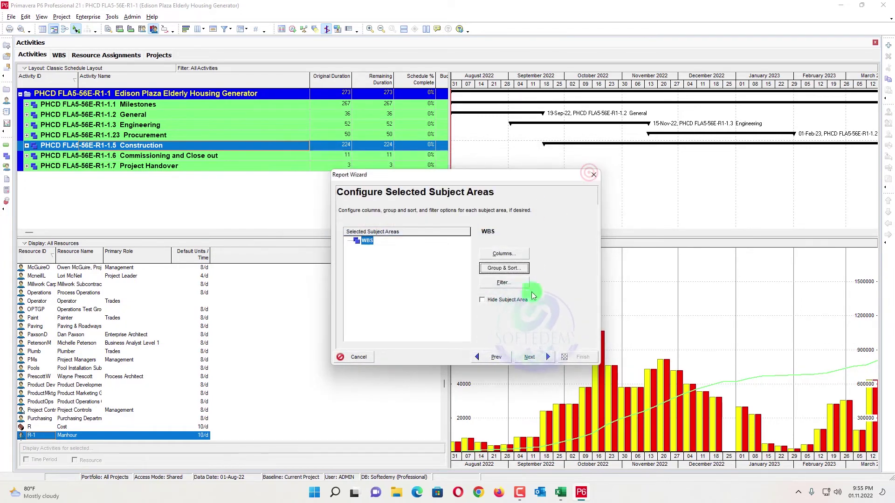
Set the report's date options to show only time intervals and the total, keeping the Month timescale from PS to PF.
{"action": "left_click", "coordinate": [539, 358]}
{"action": "left_click", "coordinate": [532, 358]}
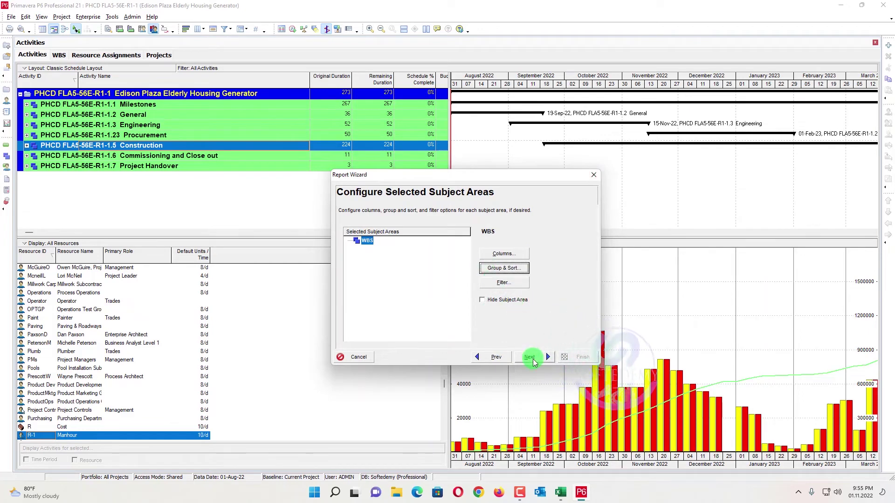
{"action": "left_click", "coordinate": [356, 273]}
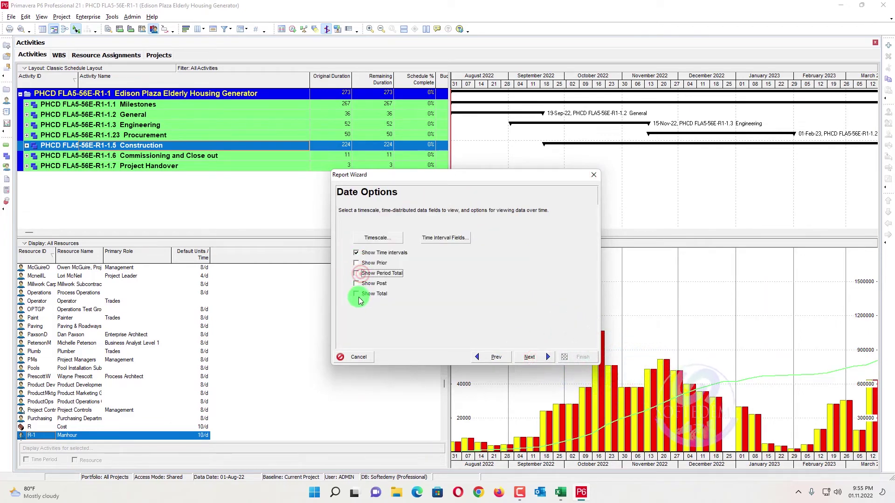
{"action": "left_click", "coordinate": [376, 238]}
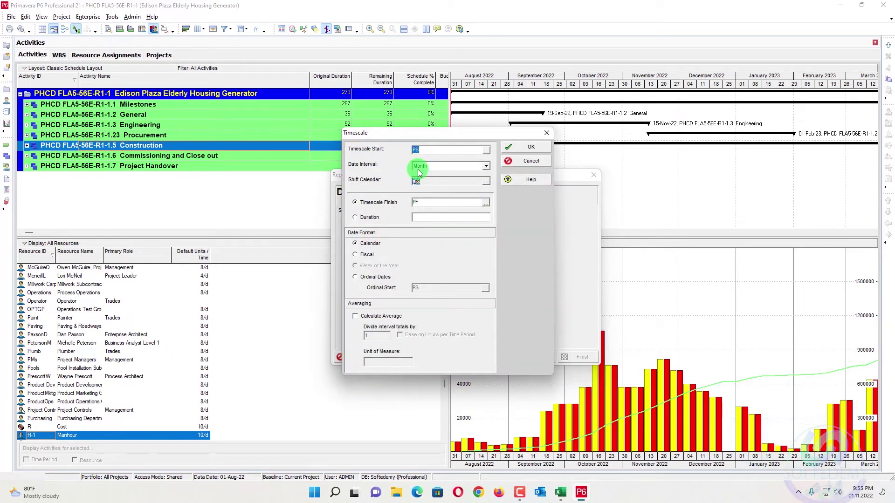
{"action": "left_click", "coordinate": [517, 147]}
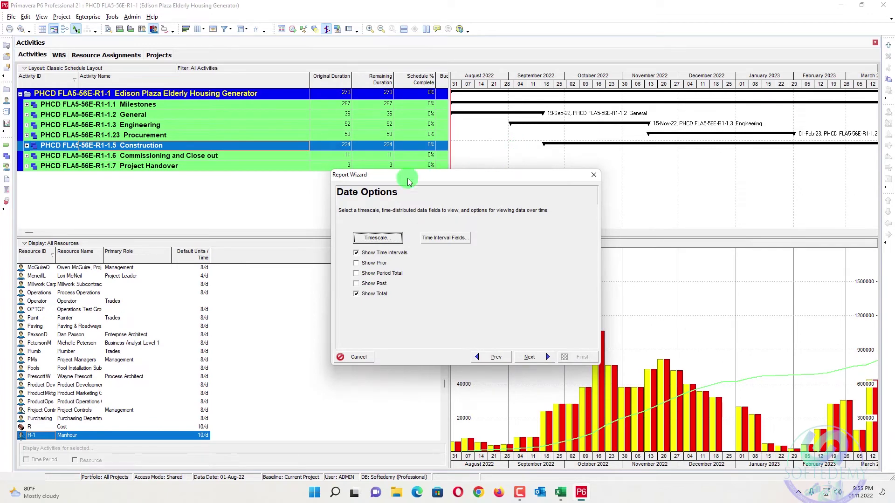
Add cumulative Cum BL Project Labor Units and time-interval BL Project Labor Units as the report's time interval fields.
{"action": "left_click", "coordinate": [438, 239]}
{"action": "left_click", "coordinate": [327, 206]}
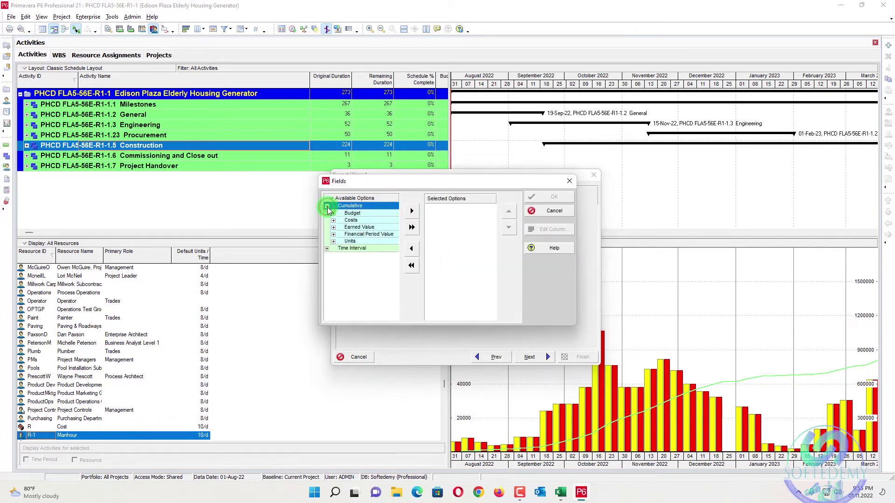
{"action": "left_click", "coordinate": [334, 241]}
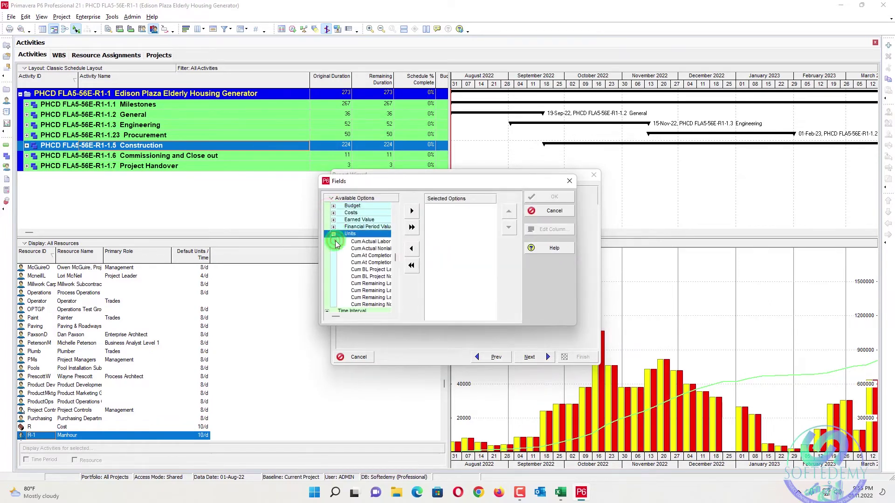
{"action": "left_click", "coordinate": [369, 271]}
{"action": "left_click", "coordinate": [412, 211]}
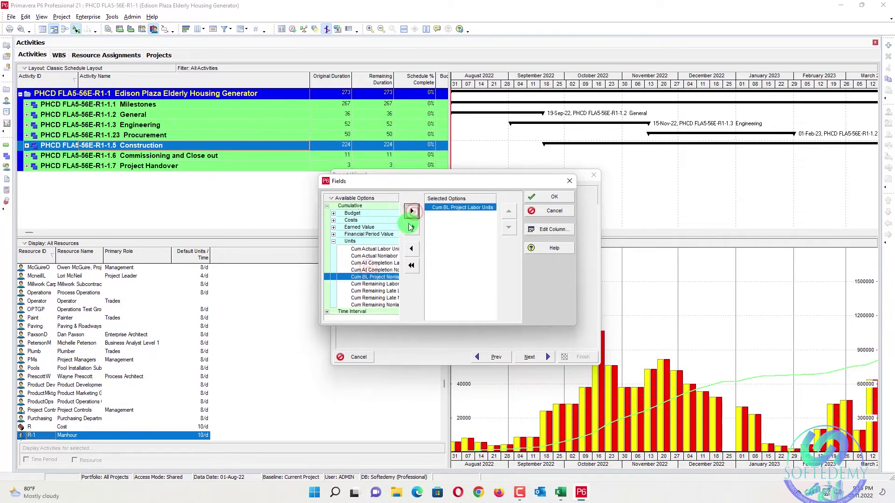
{"action": "left_click", "coordinate": [326, 311]}
{"action": "left_click", "coordinate": [333, 304]}
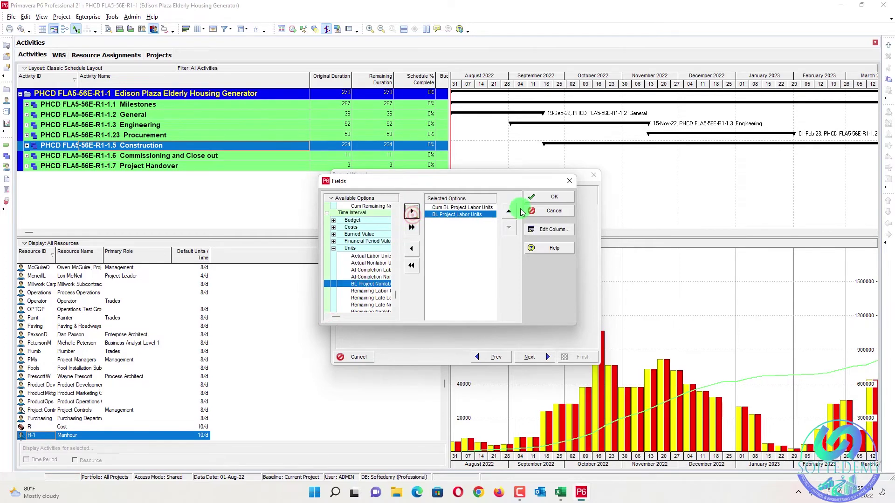
{"action": "left_click", "coordinate": [541, 197]}
Keep the report title WBS and choose a delimited text file as the report output.
{"action": "left_click", "coordinate": [529, 357]}
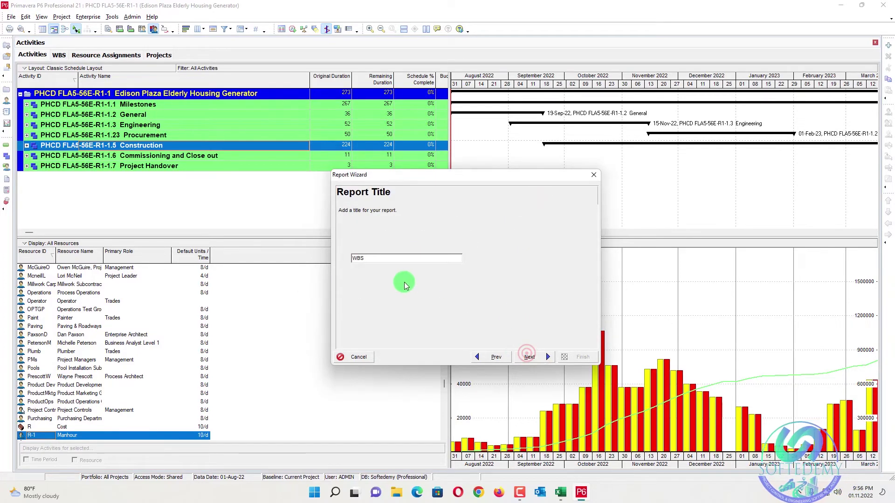
{"action": "left_click", "coordinate": [533, 357]}
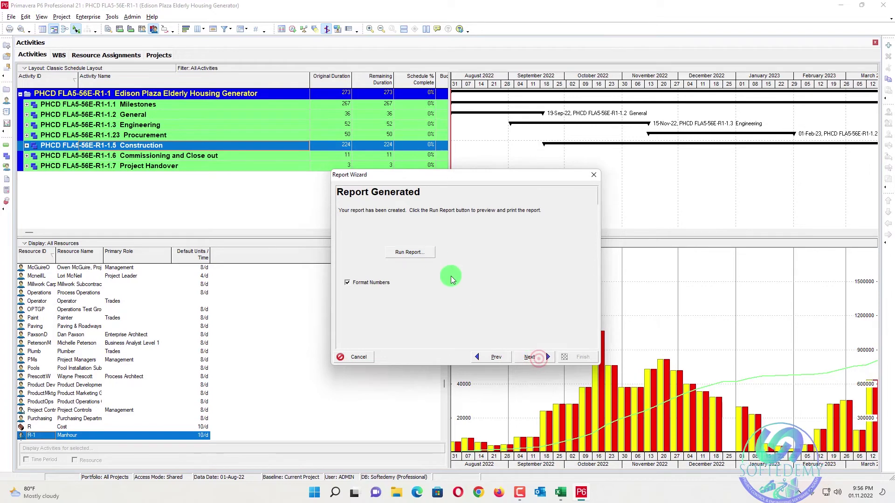
{"action": "left_click", "coordinate": [416, 252]}
{"action": "left_click", "coordinate": [346, 243]}
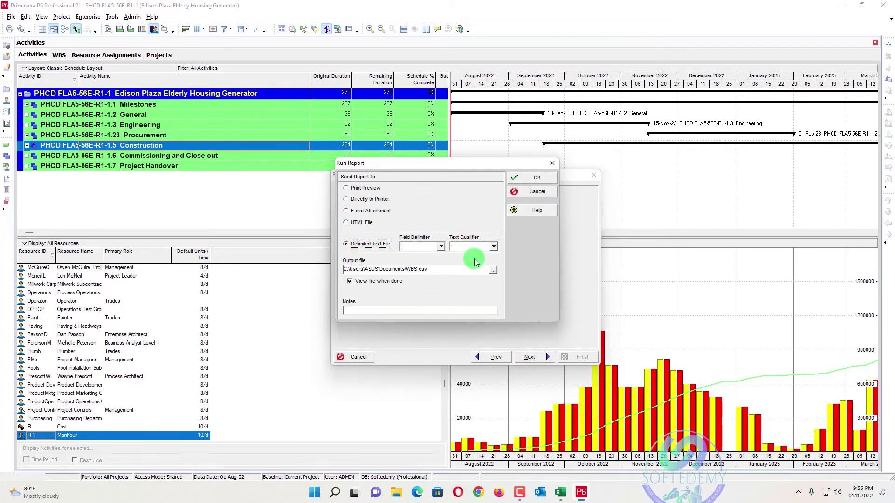
Set the output file to WBS.csv on the Desktop, choose the text qualifier and run the report.
{"action": "left_click", "coordinate": [492, 270]}
{"action": "left_click", "coordinate": [340, 176]}
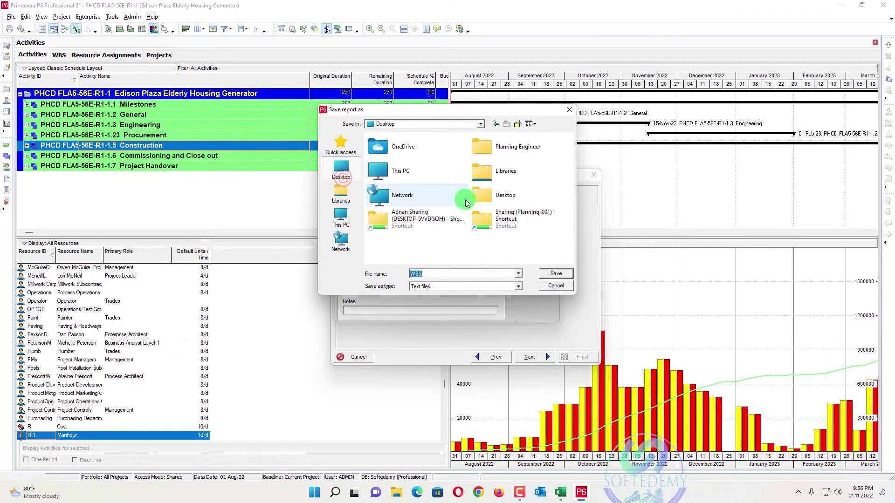
{"action": "left_click", "coordinate": [553, 274]}
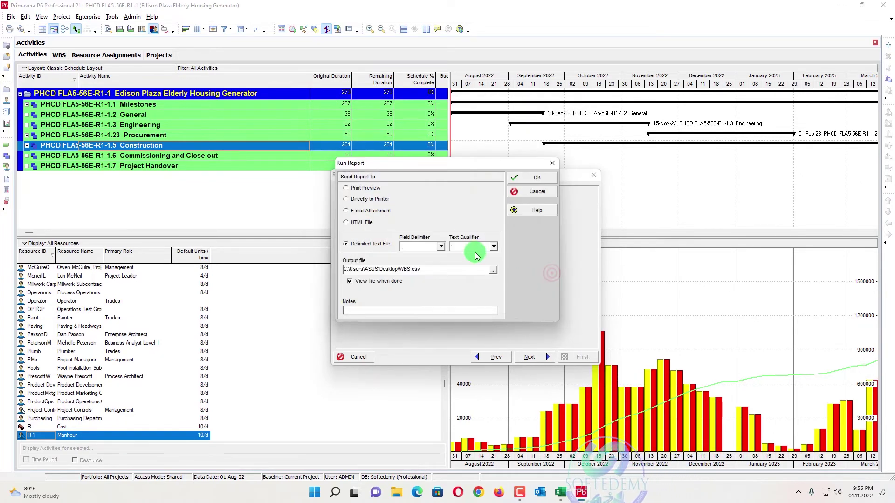
{"action": "left_click", "coordinate": [493, 246]}
{"action": "left_click", "coordinate": [481, 259]}
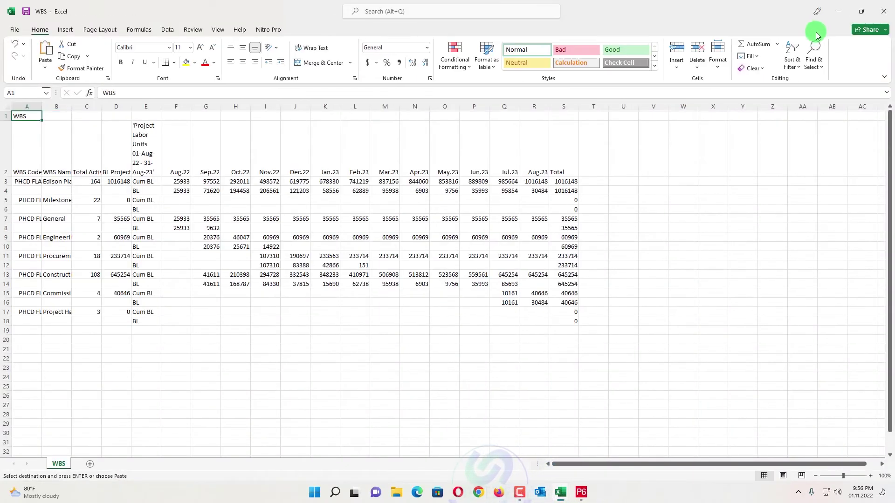
Autofit column A with the WBS codes in the exported Excel sheet.
{"action": "double_click", "coordinate": [42, 107]}
{"action": "left_click", "coordinate": [360, 282]}
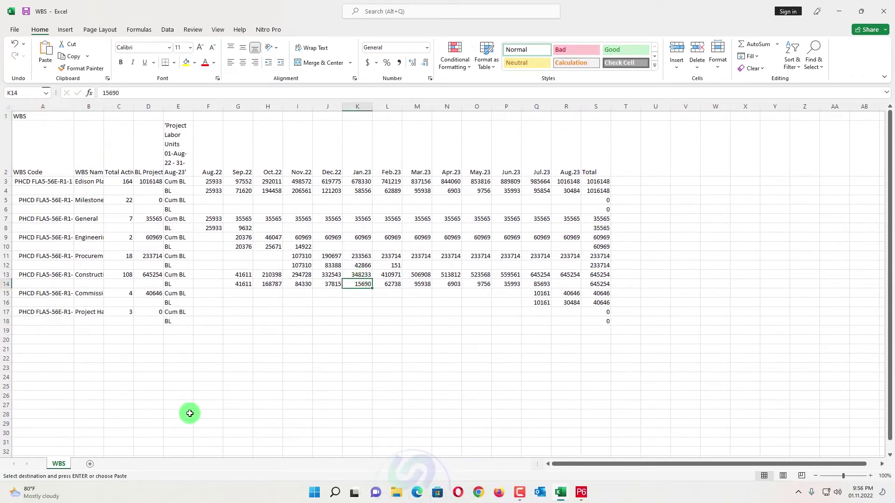
Duplicate the WBS sheet within the workbook and rename the copy Working WBS.
{"action": "right_click", "coordinate": [63, 464]}
{"action": "left_click", "coordinate": [100, 378]}
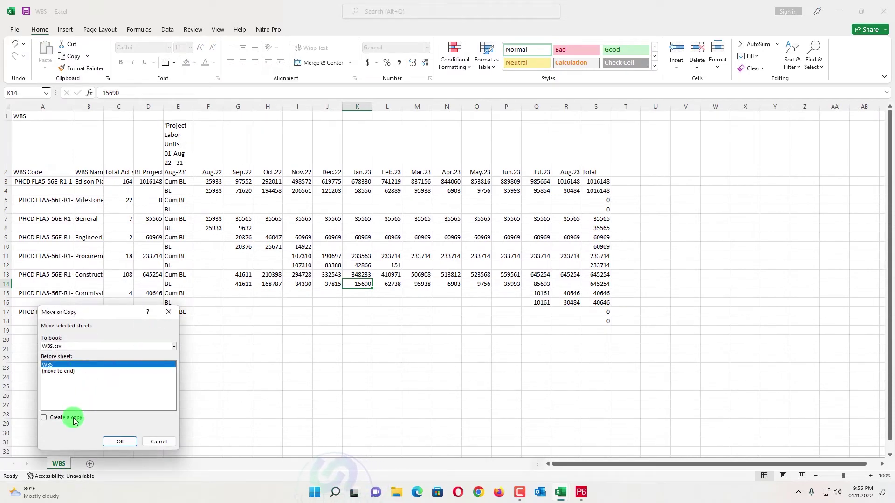
{"action": "left_click", "coordinate": [72, 417]}
{"action": "left_click", "coordinate": [112, 438]}
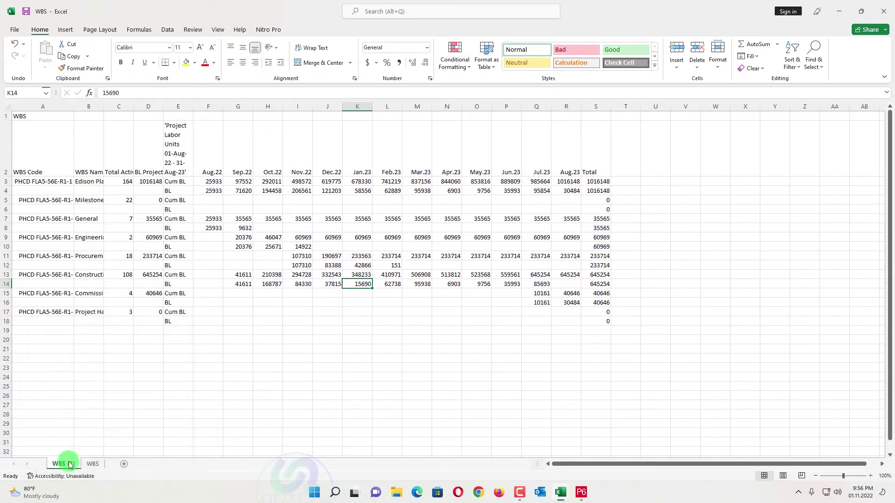
{"action": "double_click", "coordinate": [70, 465]}
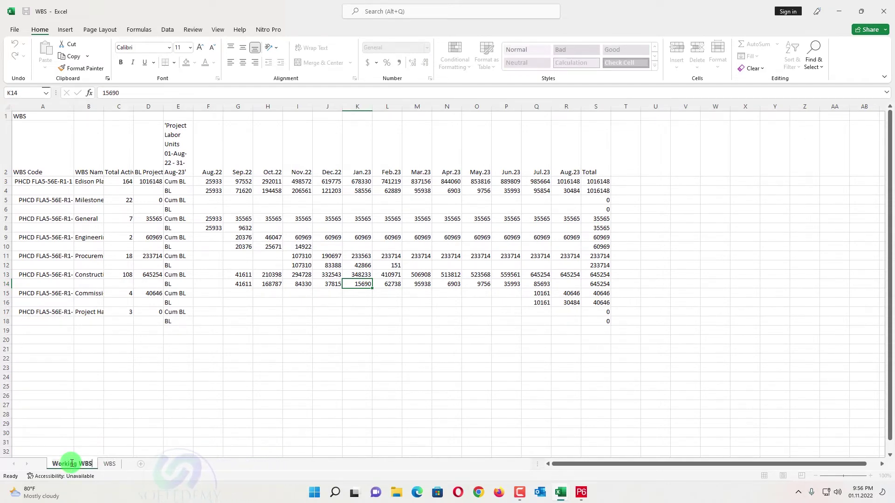
{"action": "left_click", "coordinate": [262, 342]}
Autofit column E on the working sheet and review the project's monthly and cumulative labor unit rows.
{"action": "double_click", "coordinate": [192, 107]}
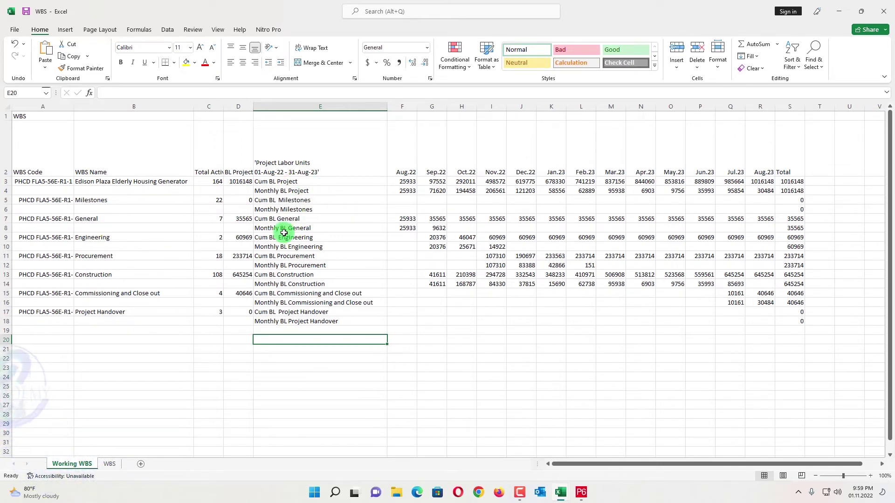
{"action": "left_click", "coordinate": [278, 190]}
{"action": "left_click_drag", "start_coordinate": [410, 191], "coordinate": [520, 191]}
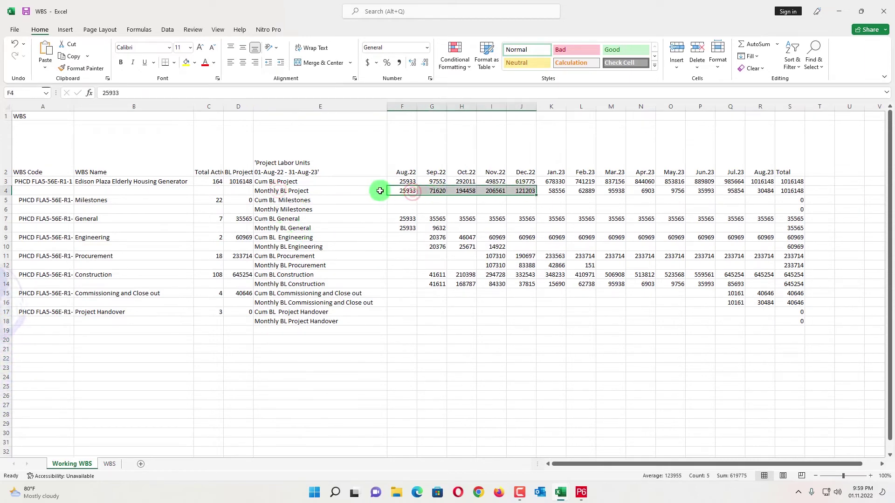
{"action": "left_click_drag", "start_coordinate": [398, 183], "coordinate": [783, 185]}
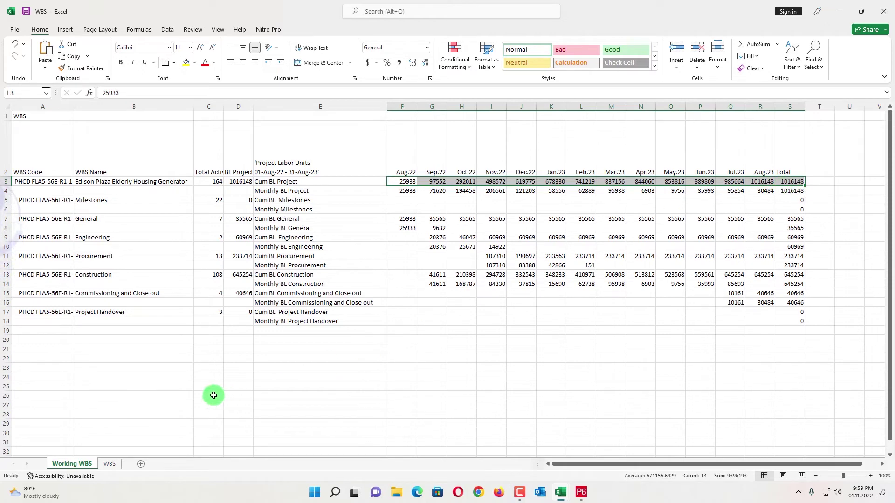
Enter =WBS!F3/WBS!$D$3 in F3 of Working WBS to express the cumulative project units as a share of the project total.
{"action": "left_click", "coordinate": [400, 182]}
{"action": "type", "text": "="}
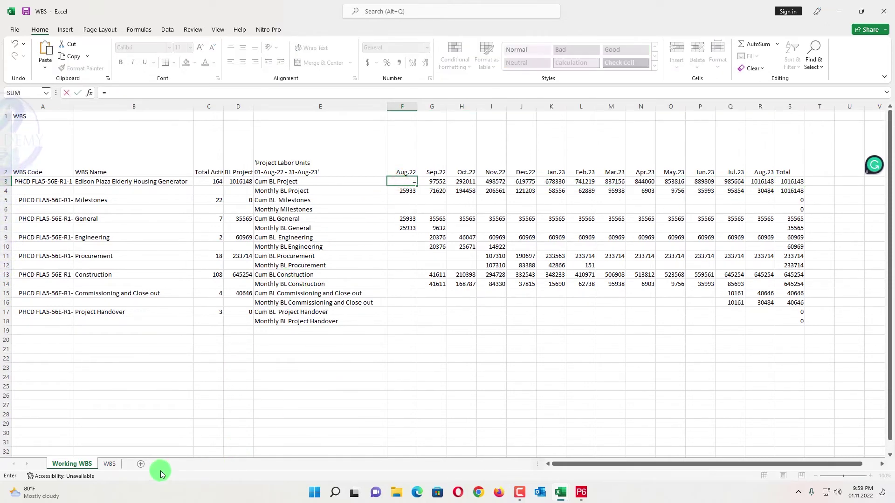
{"action": "left_click", "coordinate": [114, 468]}
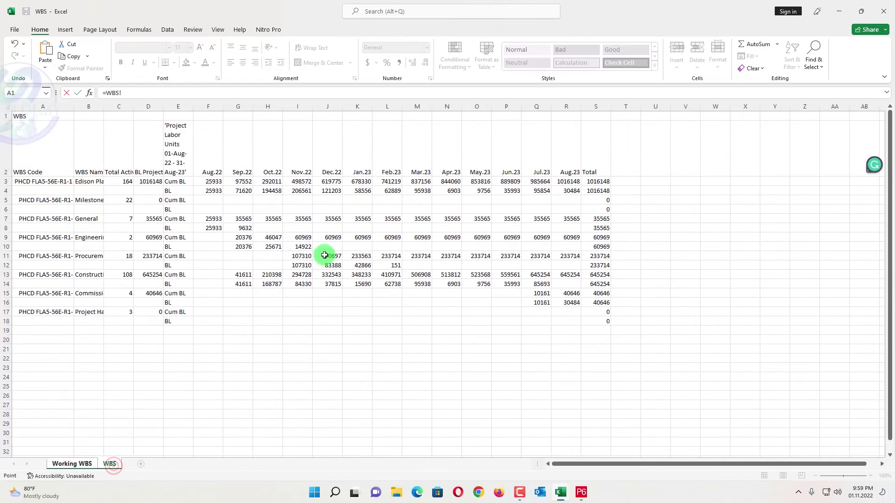
{"action": "left_click", "coordinate": [214, 183]}
{"action": "type", "text": "/"}
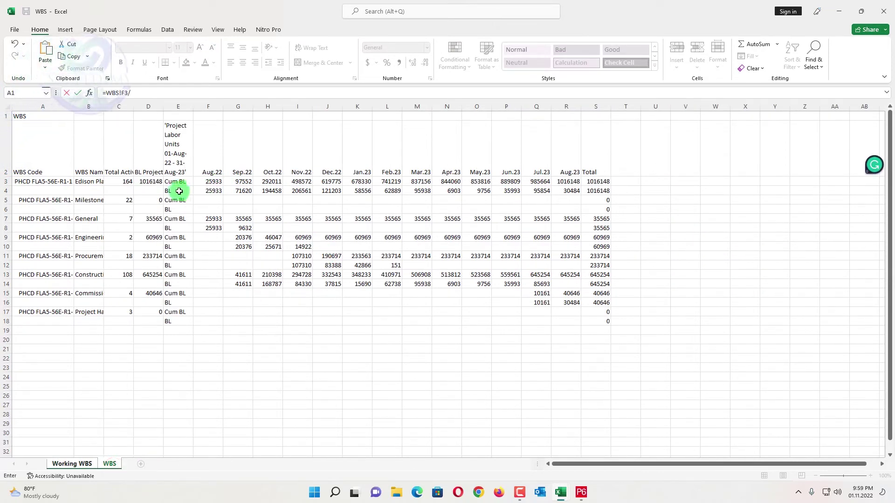
{"action": "left_click", "coordinate": [138, 182]}
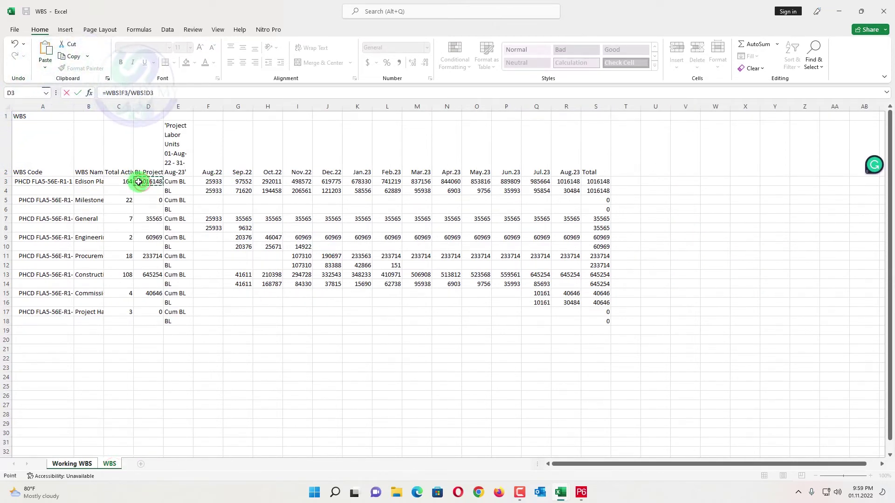
{"action": "left_click", "coordinate": [145, 92]}
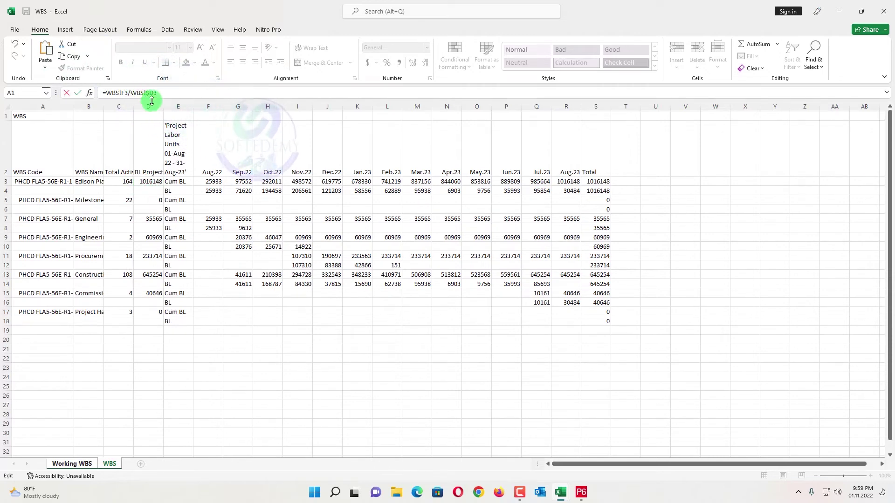
{"action": "key", "text": "F4"}
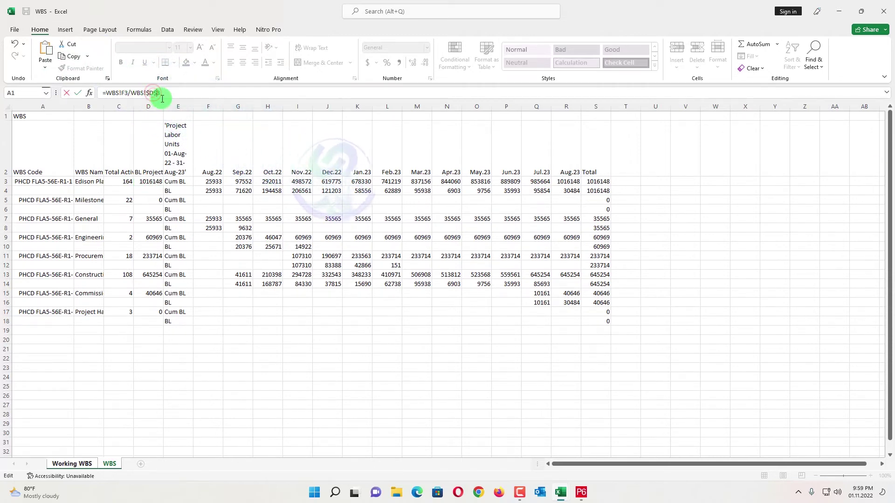
{"action": "key", "text": "Return"}
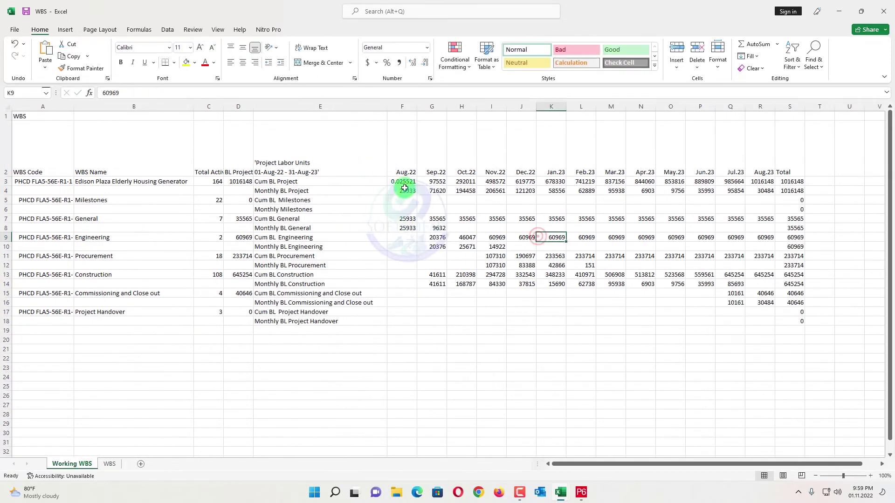
Format cell F3 as a percentage with two decimal places.
{"action": "left_click", "coordinate": [401, 182]}
{"action": "left_click", "coordinate": [387, 62]}
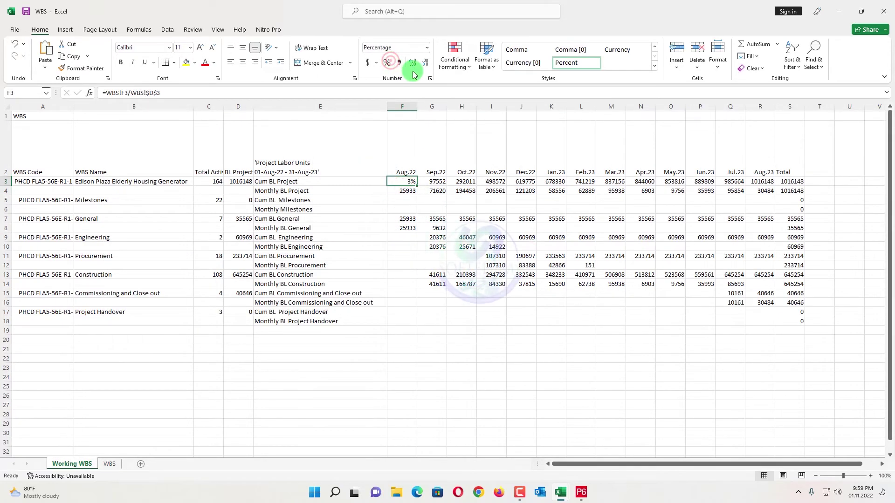
{"action": "left_click", "coordinate": [412, 63]}
{"action": "left_click", "coordinate": [412, 62]}
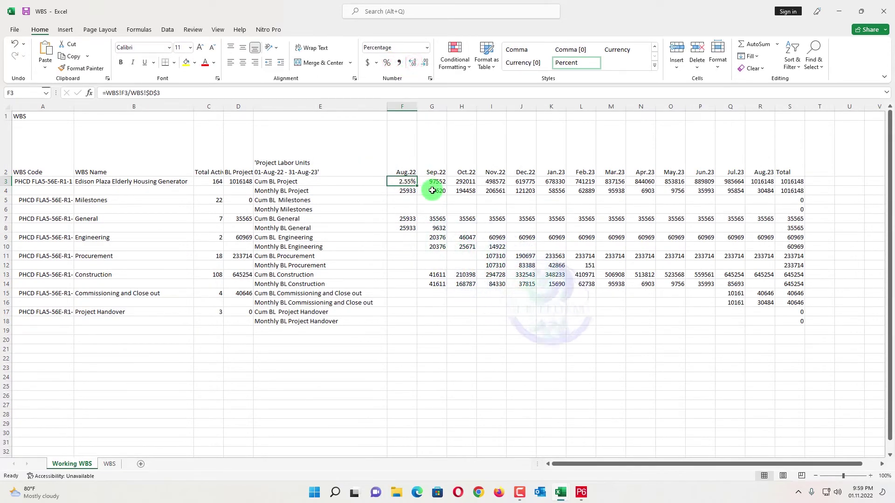
Copy the percentage formula from F3 across all months and the Total column, down to row 18.
{"action": "key", "text": "ctrl+c"}
{"action": "left_click_drag", "start_coordinate": [407, 183], "coordinate": [466, 191]}
{"action": "left_click_drag", "start_coordinate": [556, 226], "coordinate": [788, 320]}
{"action": "key", "text": "Return"}
{"action": "left_click", "coordinate": [640, 395]}
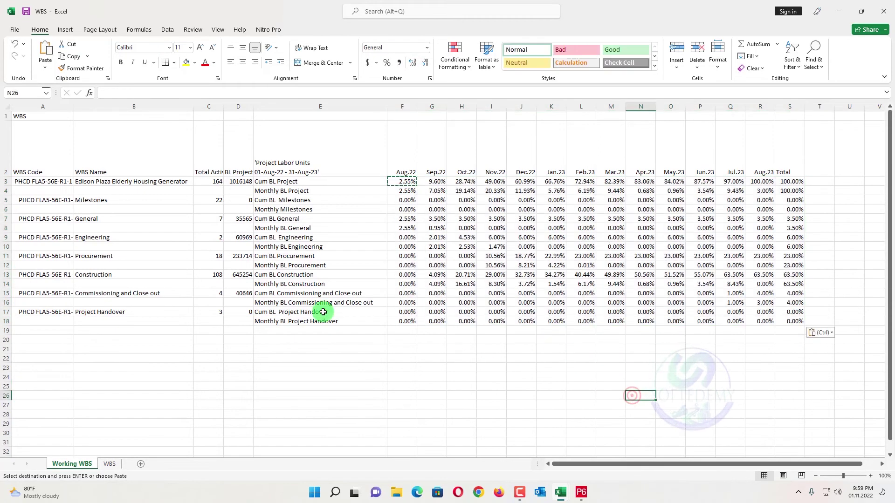
Delete the Milestones rows and the Project Handover rows from the Working WBS sheet.
{"action": "left_click_drag", "start_coordinate": [8, 200], "coordinate": [7, 210]}
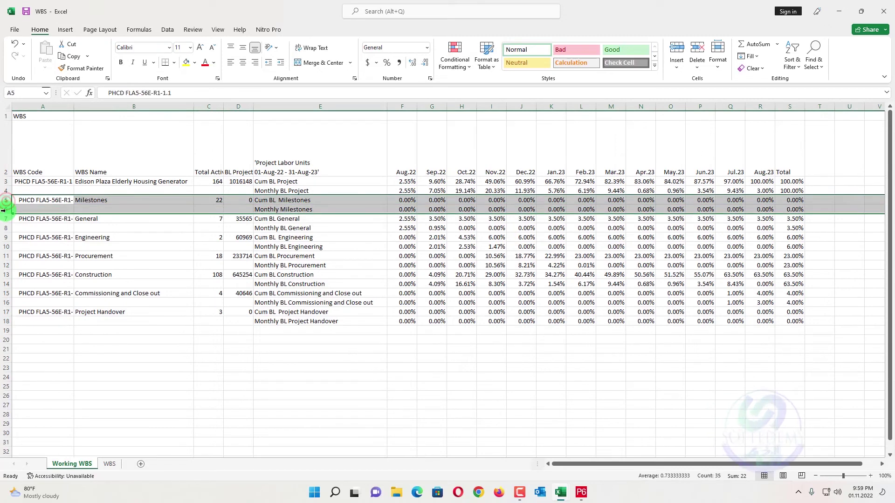
{"action": "right_click", "coordinate": [6, 209]}
{"action": "left_click", "coordinate": [46, 322]}
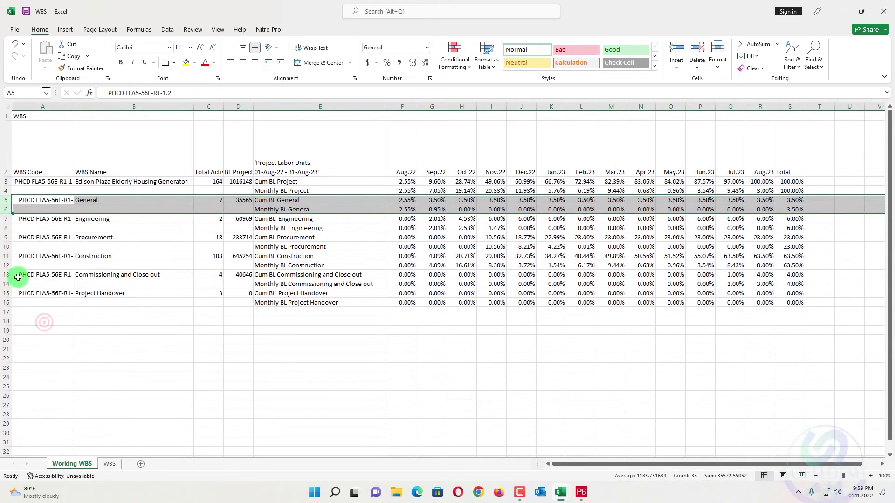
{"action": "left_click_drag", "start_coordinate": [12, 293], "coordinate": [10, 301]}
{"action": "right_click", "coordinate": [10, 300]}
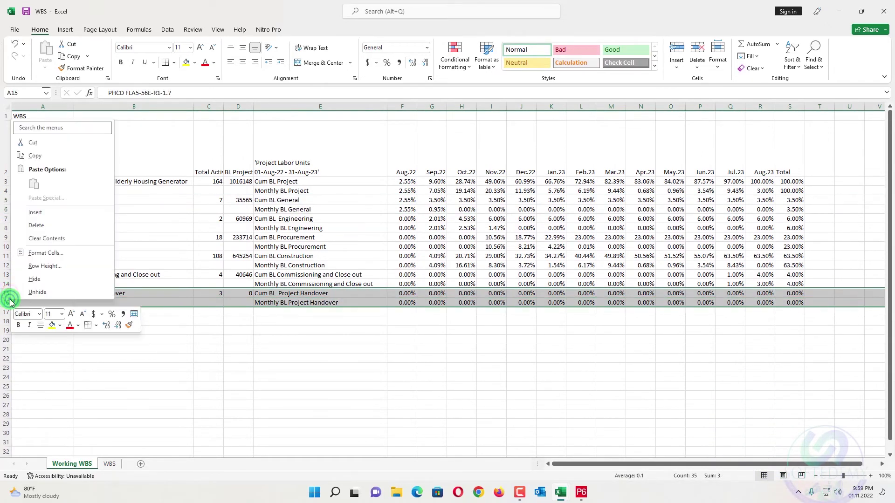
{"action": "left_click", "coordinate": [37, 225]}
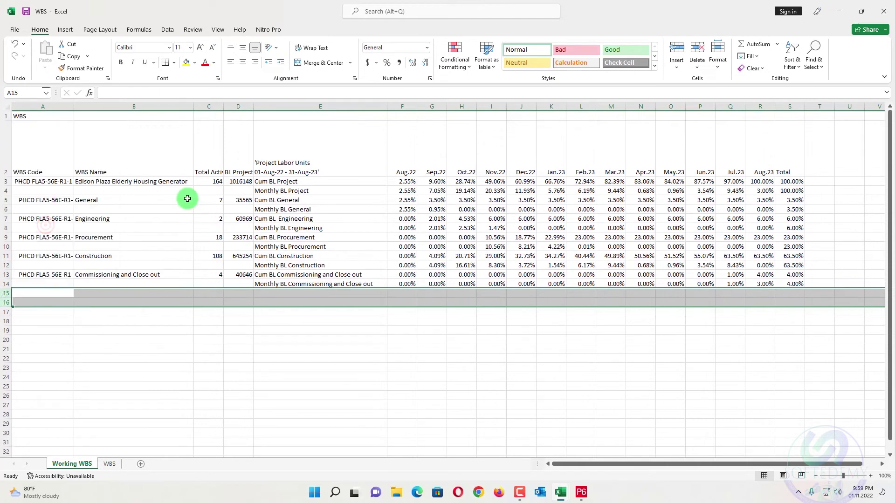
{"action": "left_click", "coordinate": [528, 211]}
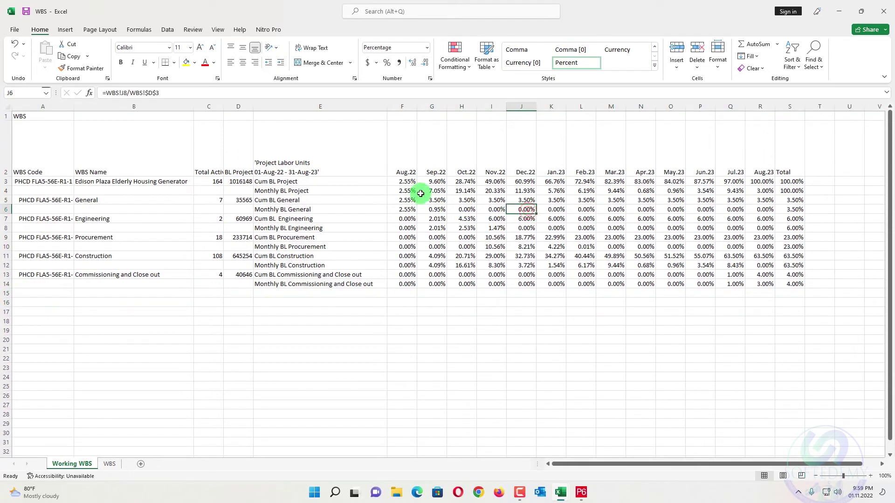
Change the F3 formula to =IF(WBS!F3="","",WBS!F3/WBS!$D$3) so empty source cells stay blank.
{"action": "left_click_drag", "start_coordinate": [401, 183], "coordinate": [794, 284]}
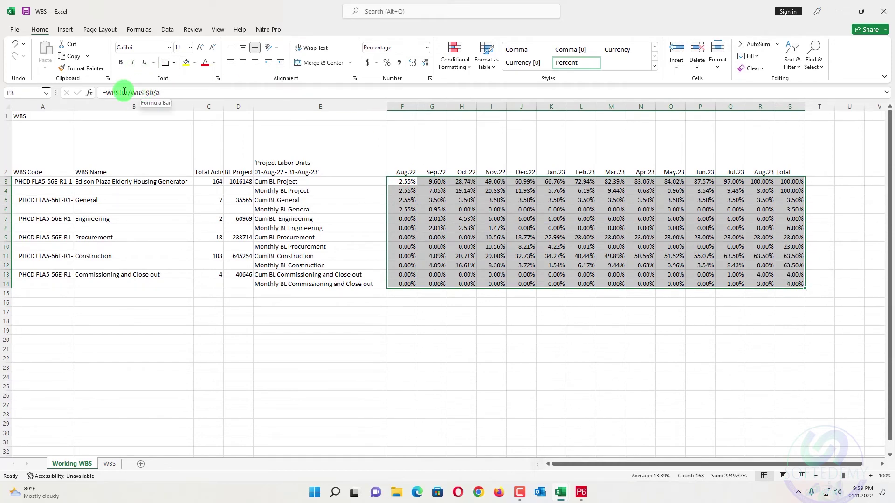
{"action": "left_click", "coordinate": [108, 92]}
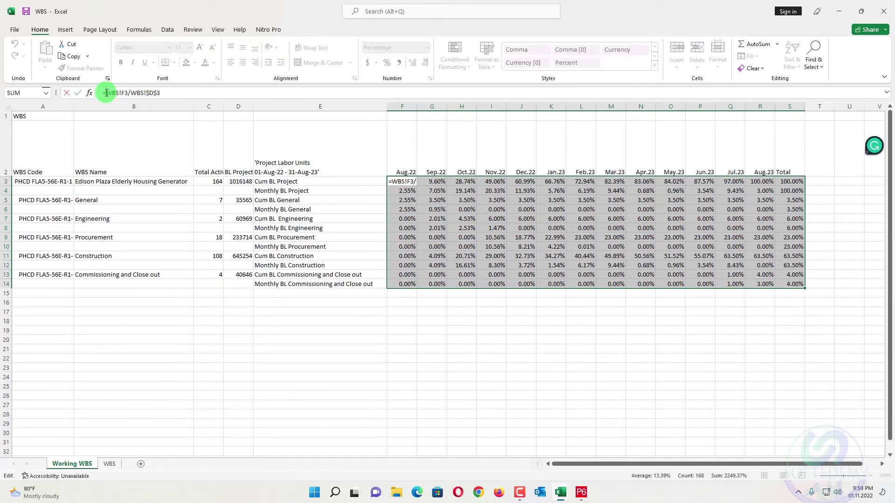
{"action": "type", "text": "if"}
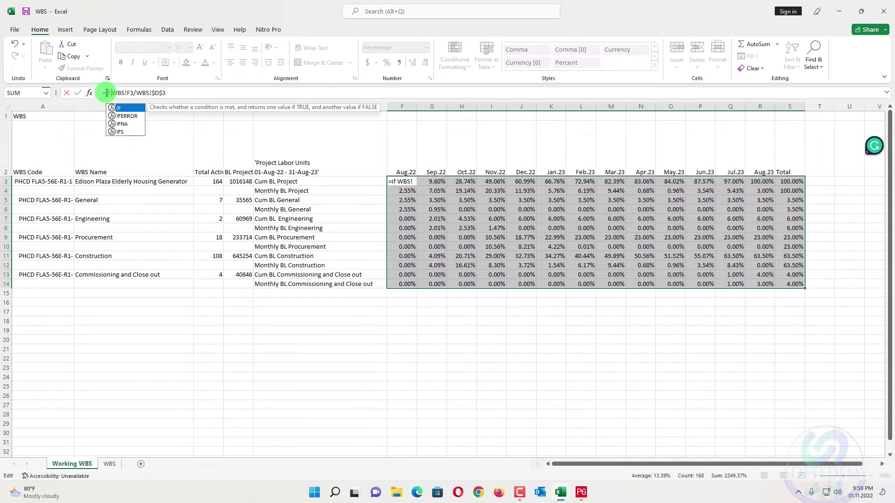
{"action": "type", "text": "("}
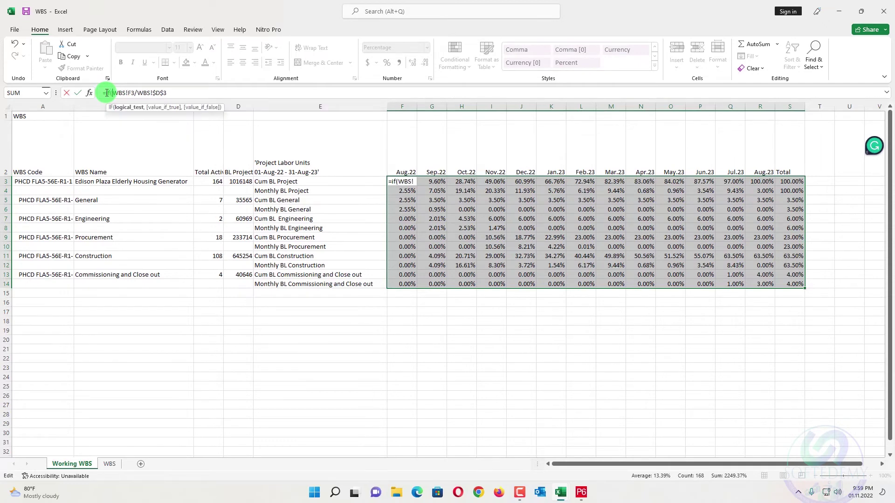
{"action": "left_click", "coordinate": [110, 465]}
{"action": "left_click", "coordinate": [213, 181]}
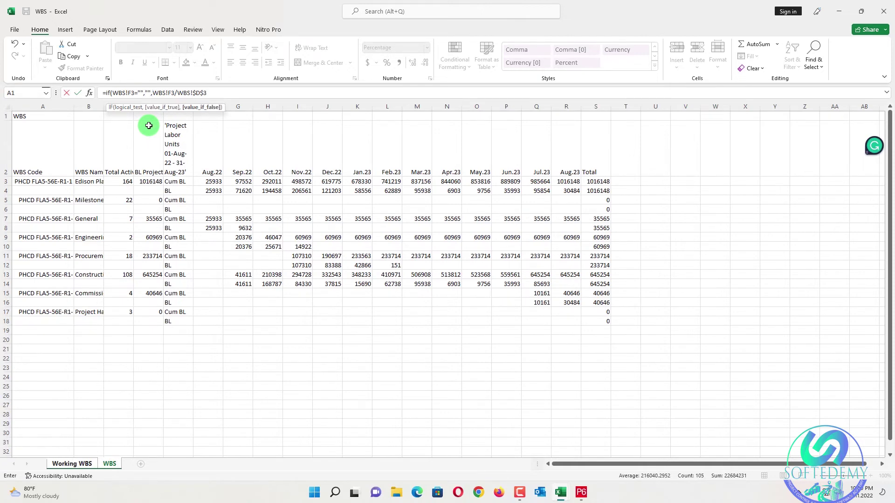
{"action": "key", "text": "Return"}
{"action": "left_click", "coordinate": [566, 249]}
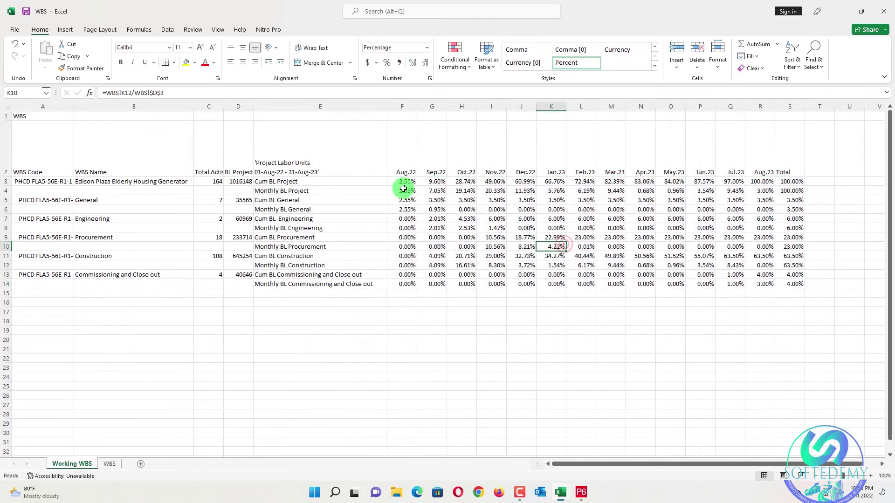
Copy the IF formula from F3 across F3:S14 and check the percentages in the Total column.
{"action": "left_click", "coordinate": [403, 184]}
{"action": "left_click_drag", "start_coordinate": [412, 183], "coordinate": [797, 281]}
{"action": "key", "text": "ctrl+v"}
{"action": "left_click", "coordinate": [854, 245]}
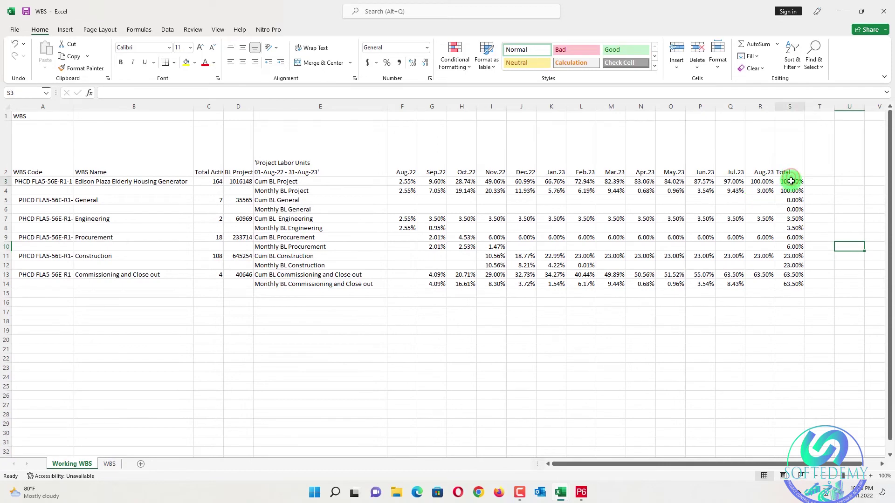
{"action": "left_click_drag", "start_coordinate": [790, 181], "coordinate": [792, 283]}
{"action": "left_click", "coordinate": [820, 220]}
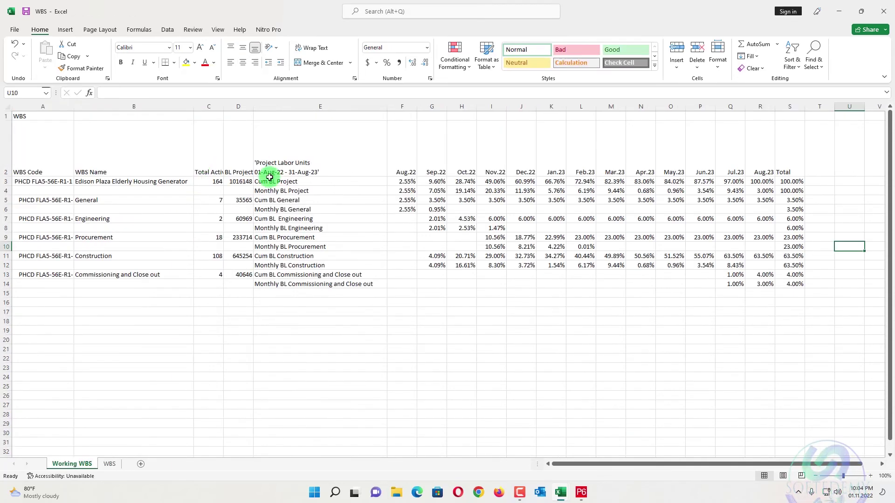
{"action": "left_click_drag", "start_coordinate": [796, 202], "coordinate": [782, 291]}
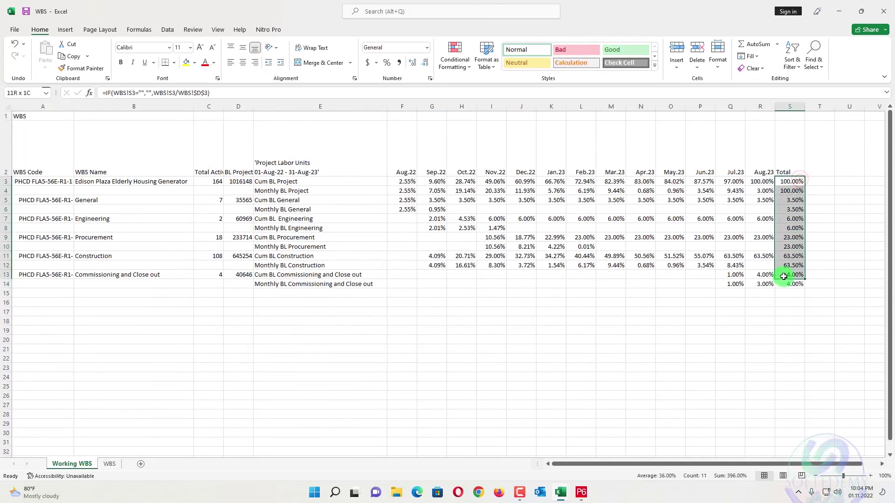
{"action": "left_click", "coordinate": [840, 231]}
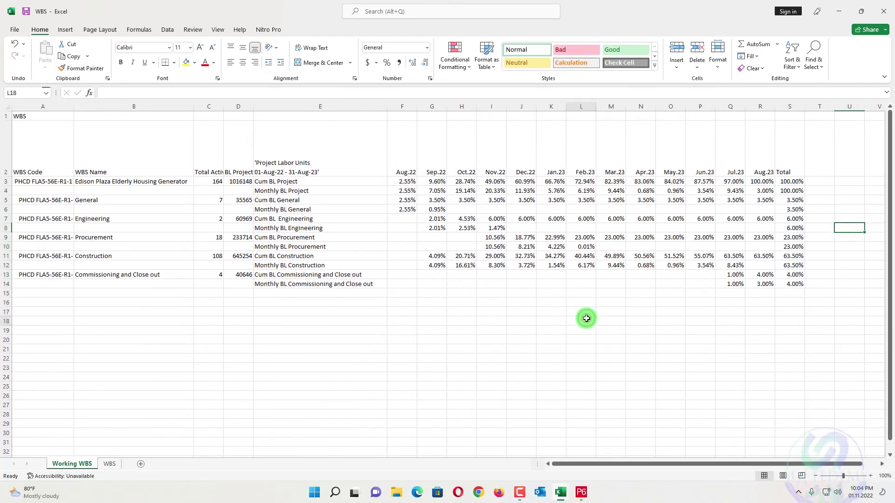
Insert the recommended line chart from the labels and monthly percentages in E2:R14, leaving out the Total column.
{"action": "left_click_drag", "start_coordinate": [325, 167], "coordinate": [760, 285]}
{"action": "left_click", "coordinate": [66, 30]}
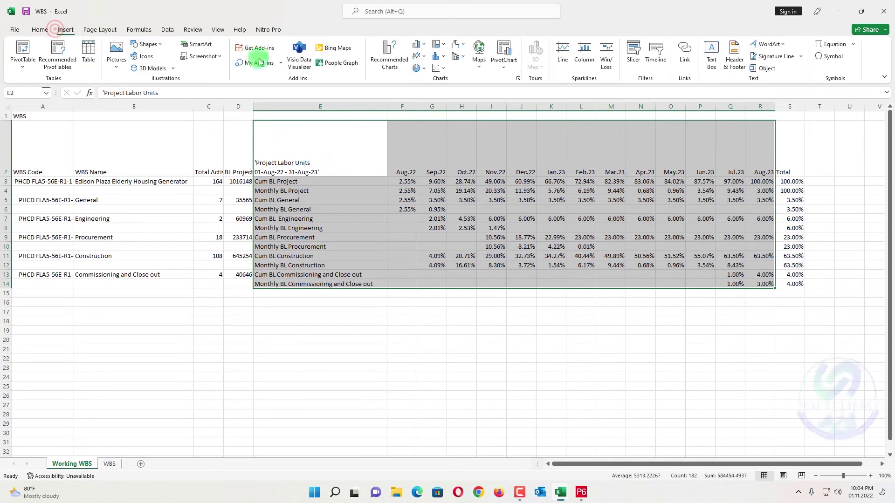
{"action": "left_click", "coordinate": [395, 51]}
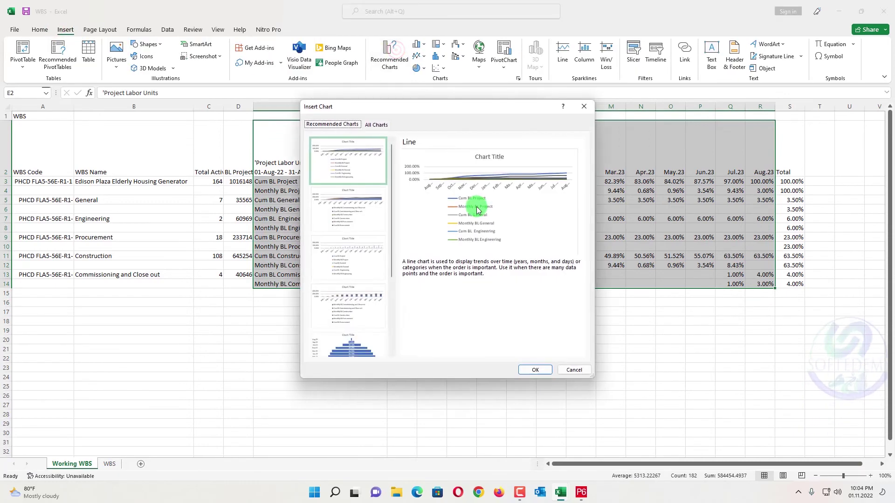
{"action": "left_click", "coordinate": [535, 370]}
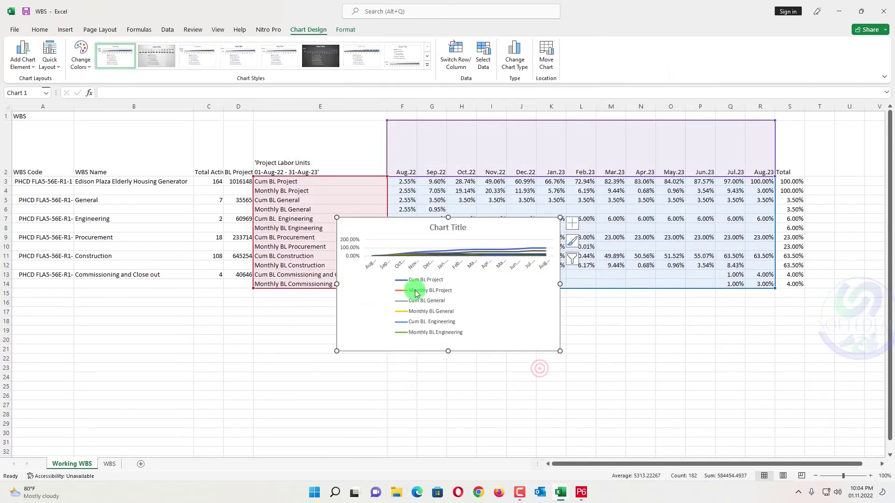
Move the line chart from the Working WBS sheet to its own new chart sheet.
{"action": "right_click", "coordinate": [412, 240]}
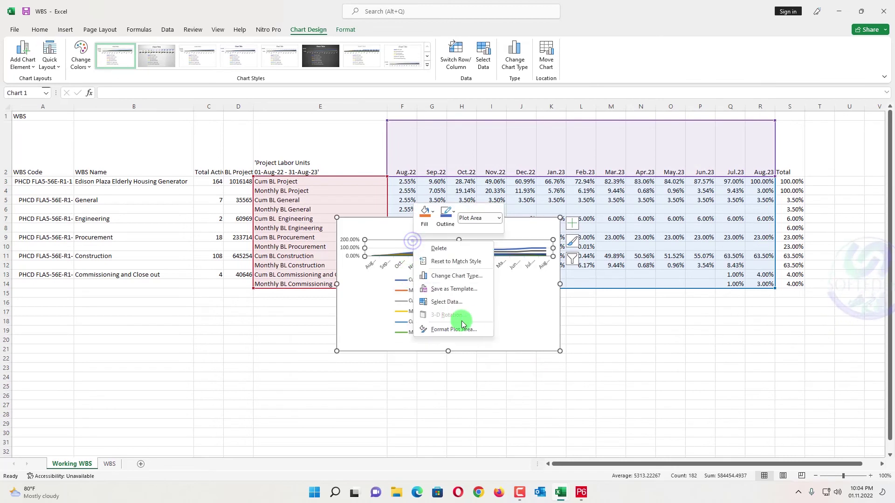
{"action": "left_click", "coordinate": [515, 325]}
{"action": "right_click", "coordinate": [514, 325]}
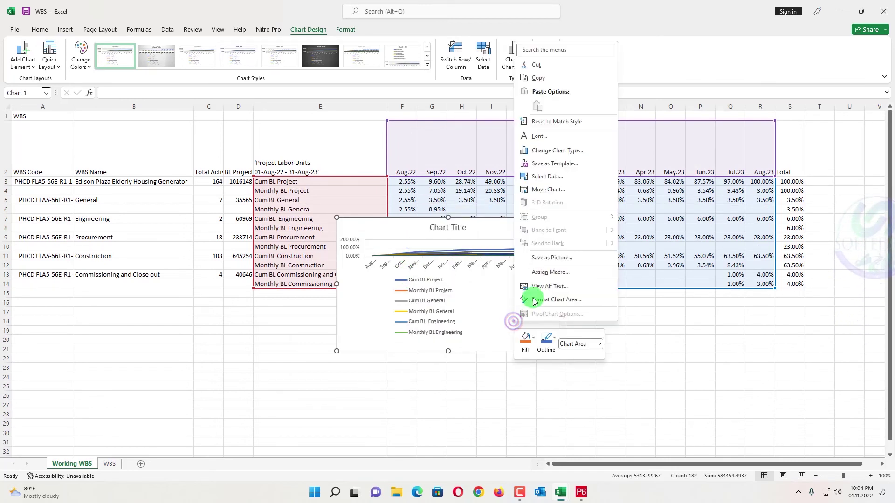
{"action": "left_click", "coordinate": [547, 191]}
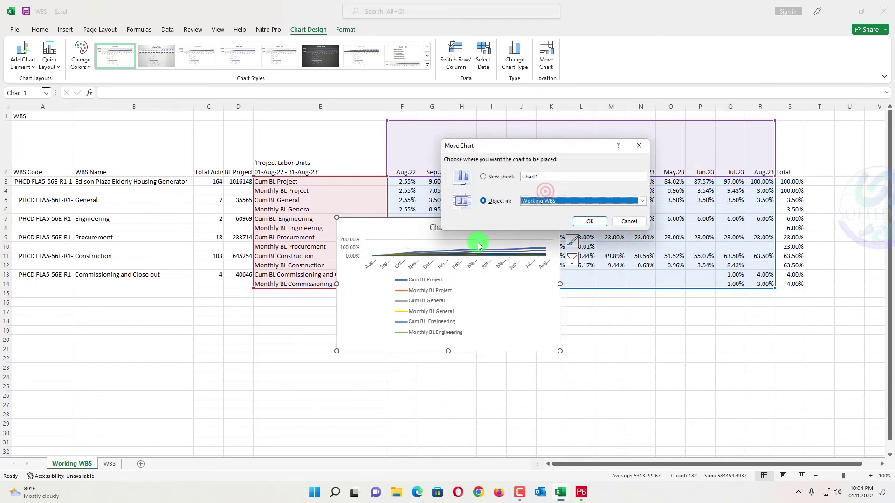
{"action": "left_click", "coordinate": [516, 178]}
{"action": "left_click", "coordinate": [578, 220]}
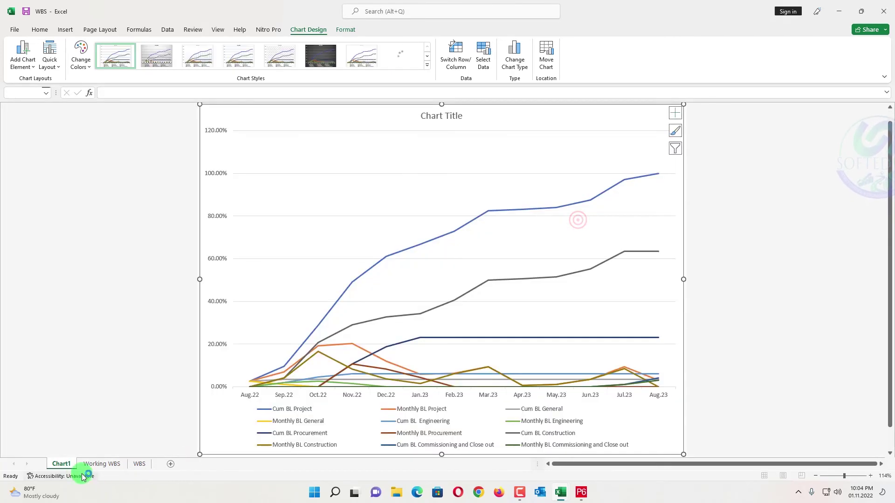
Rename the chart sheet S Curve and set the chart title to "Manpower S- Curve /Histogram".
{"action": "mouse_move", "coordinate": [72, 467]}
{"action": "left_mouse_down"}
{"action": "mouse_move", "coordinate": [63, 464]}
{"action": "mouse_move", "coordinate": [82, 464]}
{"action": "left_mouse_up"}
{"action": "type", "text": "S Curve"}
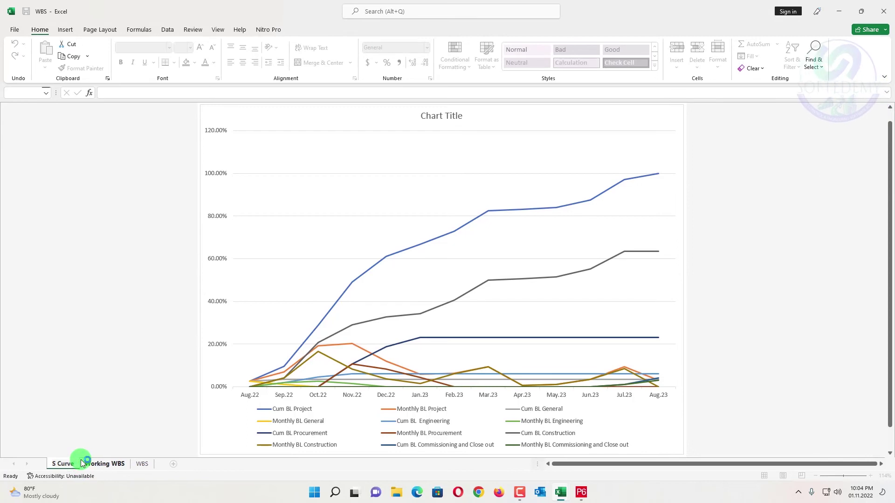
{"action": "double_click", "coordinate": [446, 116]}
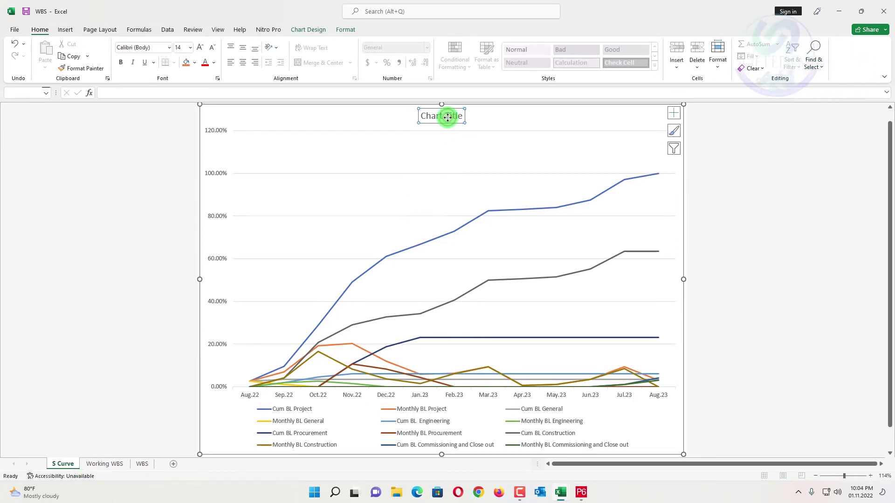
{"action": "left_click", "coordinate": [449, 116]}
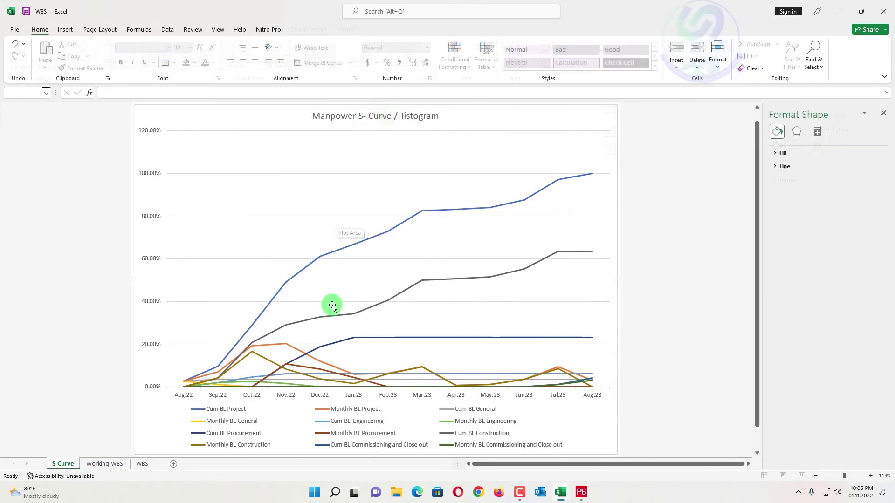
{"action": "right_click", "coordinate": [350, 270]}
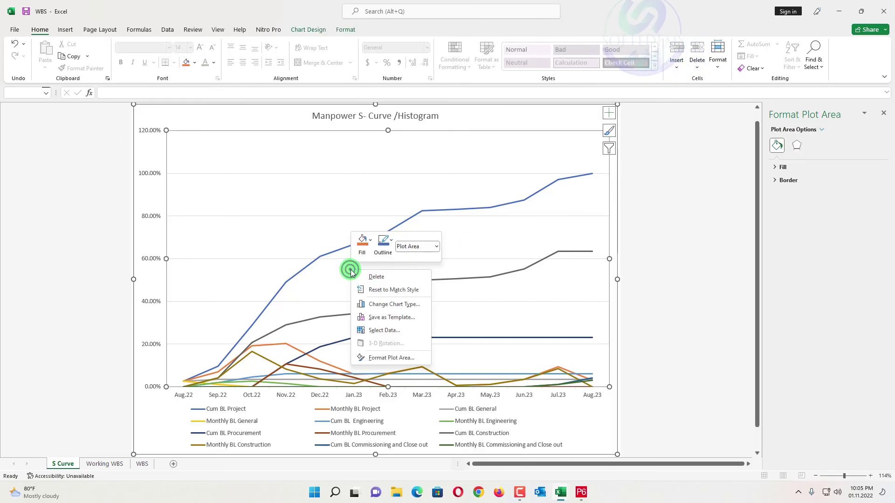
{"action": "left_click", "coordinate": [375, 302]}
{"action": "left_click", "coordinate": [333, 344]}
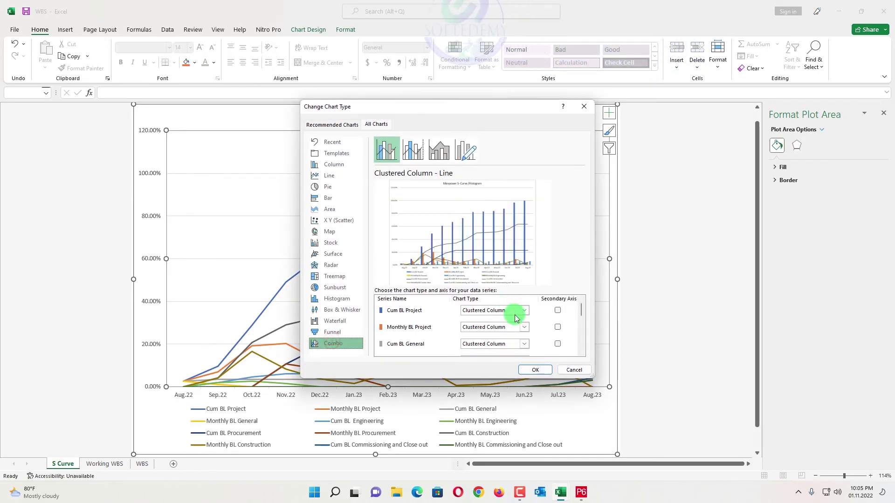
{"action": "left_click", "coordinate": [584, 107]}
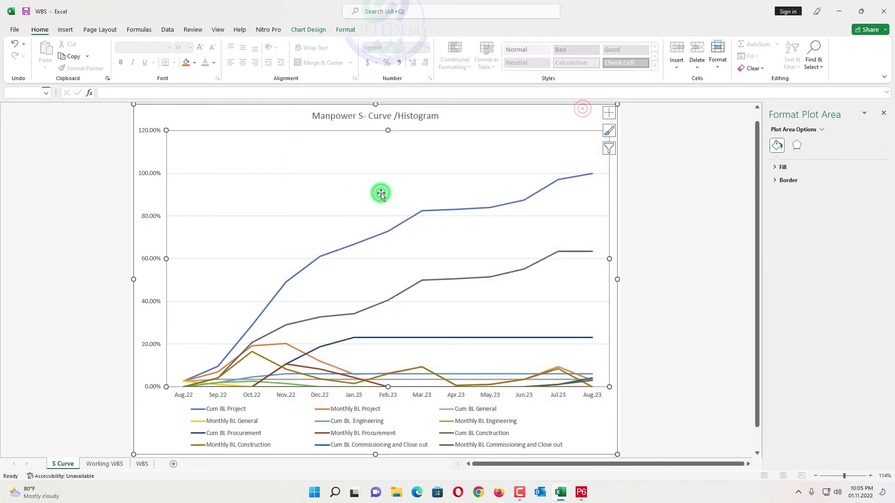
Exclude the cumulative General, Engineering, Procurement, Construction, and Commissioning and Close out series from the chart data, keeping Cum BL Project and the monthly series.
{"action": "right_click", "coordinate": [381, 194]}
{"action": "left_click", "coordinate": [424, 256]}
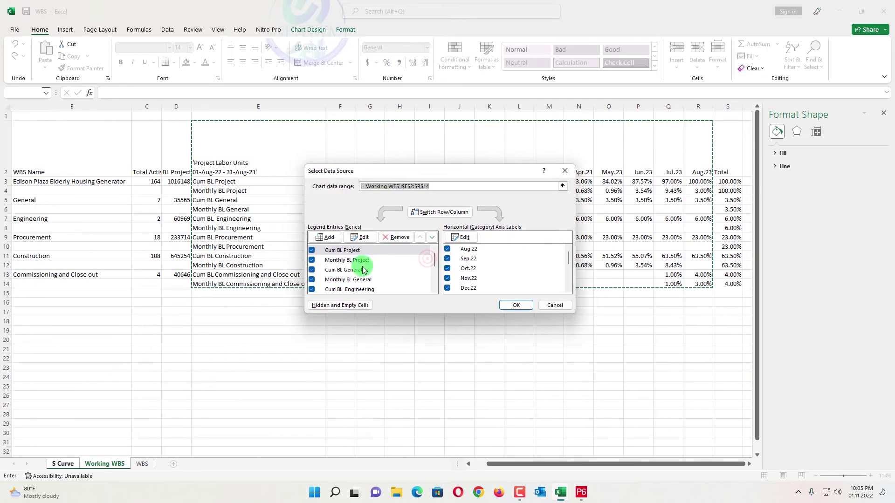
{"action": "left_click", "coordinate": [312, 270]}
{"action": "scroll", "coordinate": [314, 277], "scroll_direction": "down", "scroll_amount": 1}
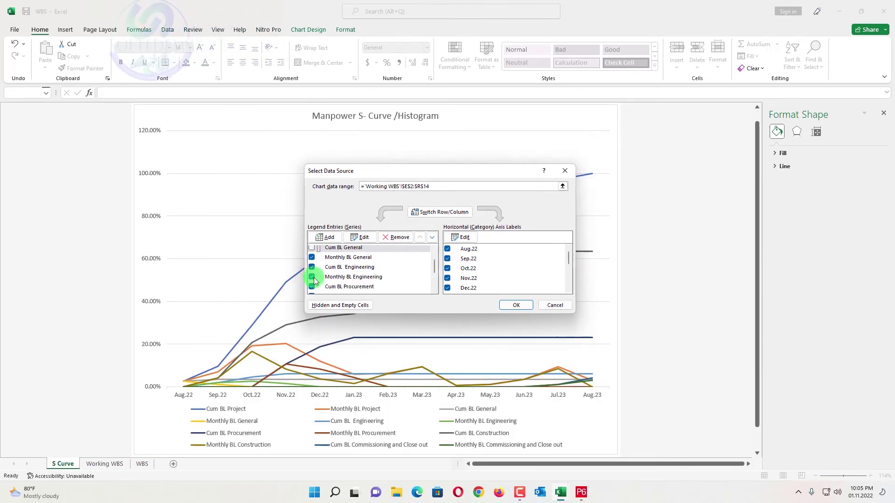
{"action": "scroll", "coordinate": [315, 284], "scroll_direction": "down", "scroll_amount": 2}
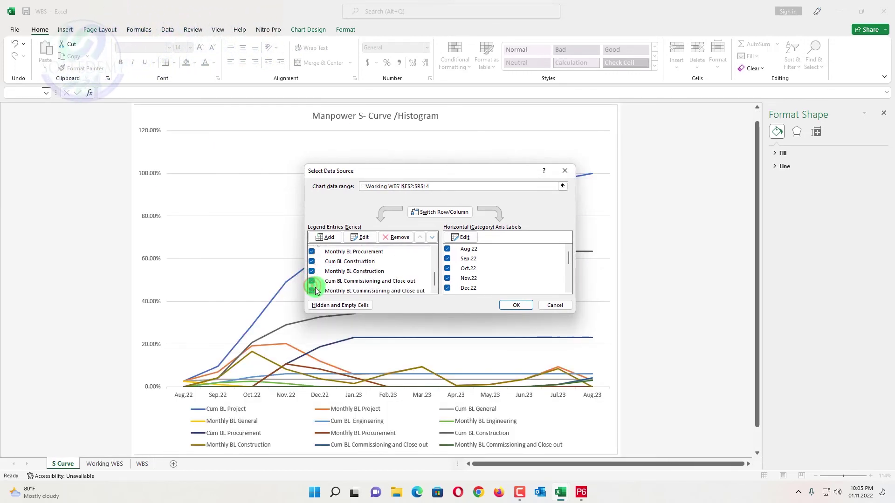
{"action": "left_click", "coordinate": [312, 261]}
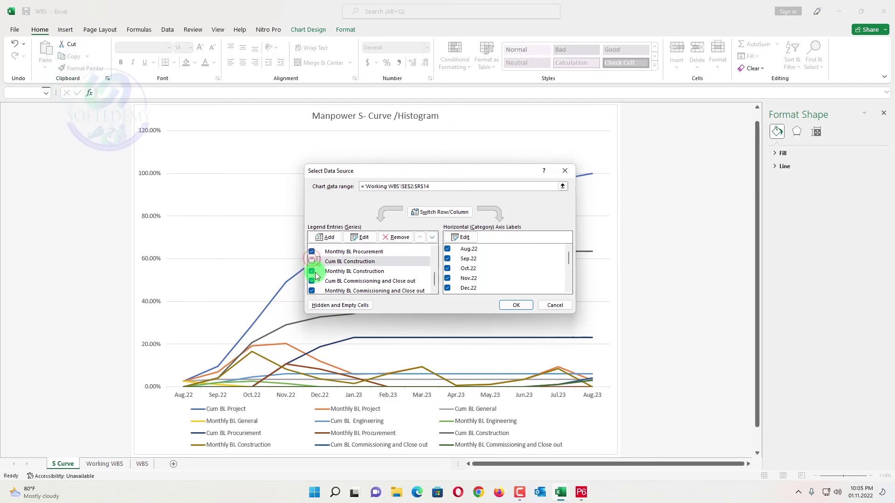
{"action": "left_click", "coordinate": [312, 281]}
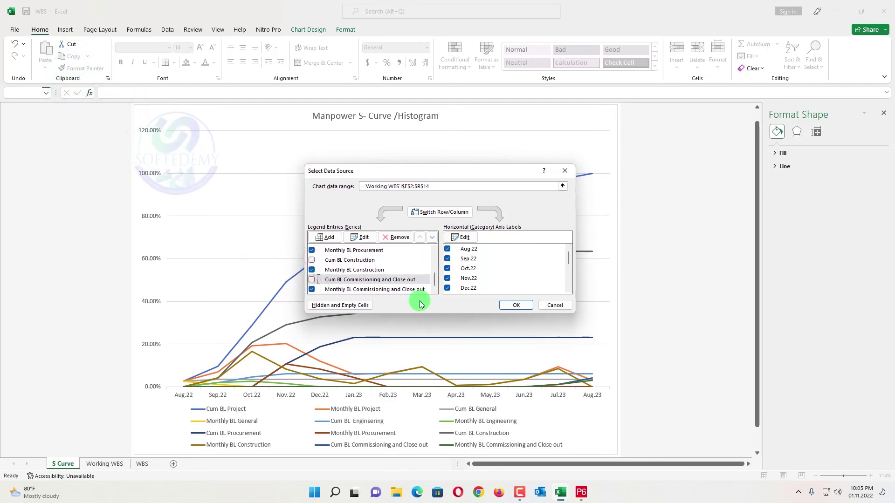
{"action": "left_click", "coordinate": [518, 305]}
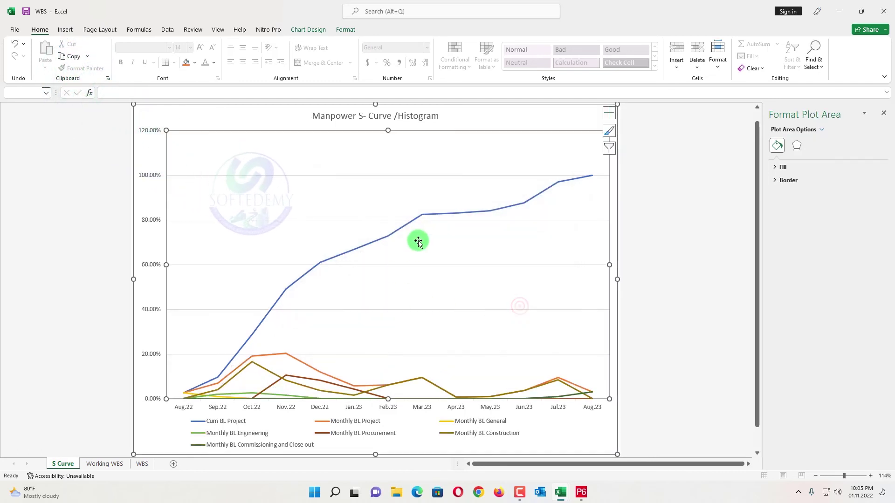
{"action": "right_click", "coordinate": [423, 243]}
{"action": "left_click", "coordinate": [458, 303]}
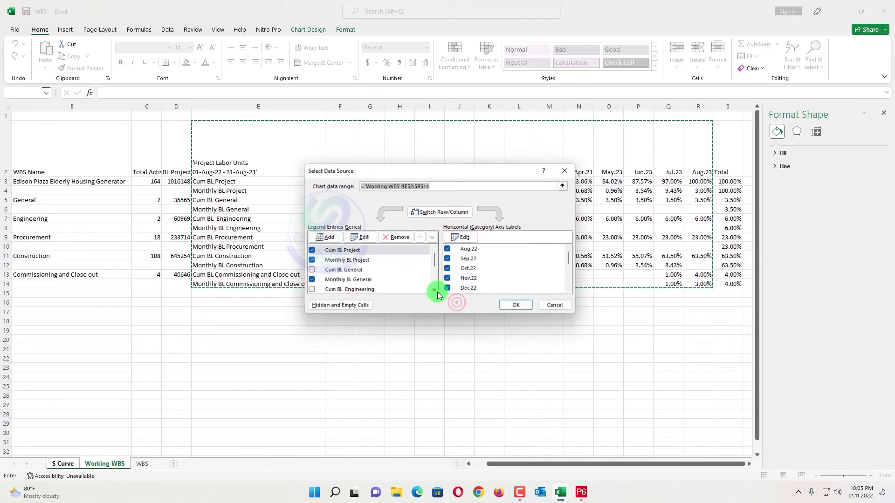
{"action": "key", "text": "Escape"}
Change the chart to a Combo type with Cum BL Project as Line with Markers and Monthly BL Project as Stacked Column.
{"action": "right_click", "coordinate": [396, 282]}
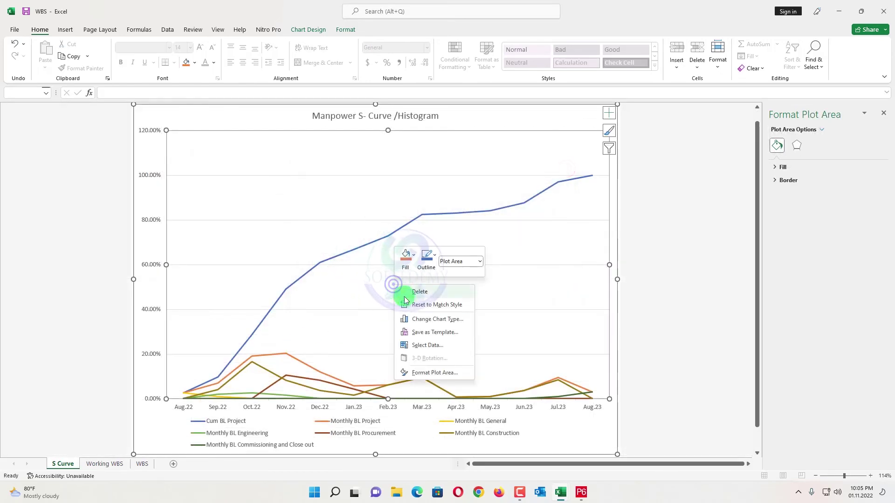
{"action": "left_click", "coordinate": [420, 320]}
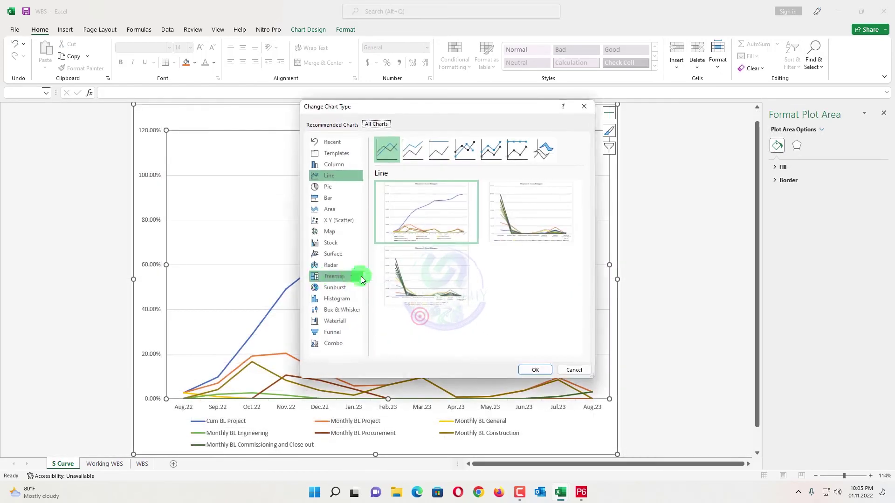
{"action": "left_click", "coordinate": [335, 343]}
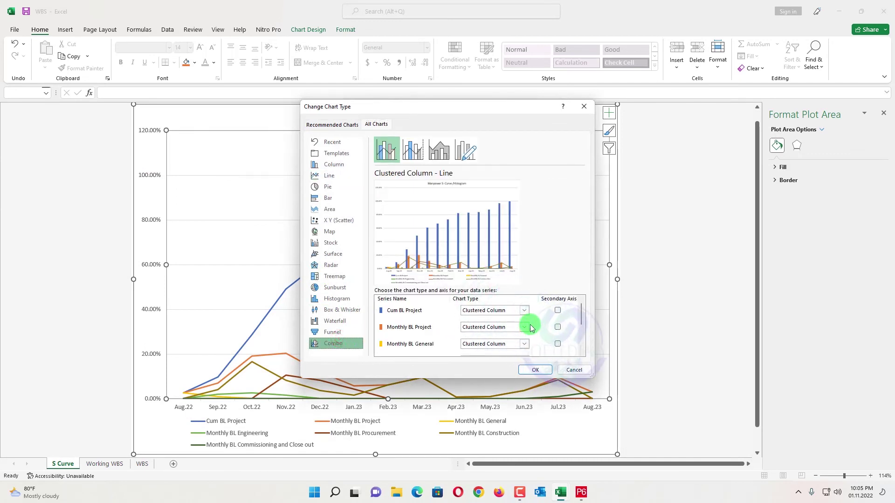
{"action": "left_click", "coordinate": [525, 312]}
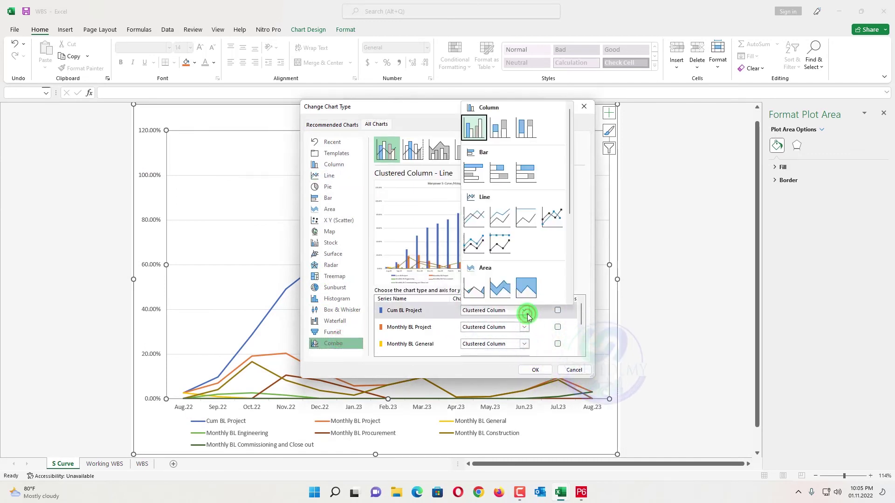
{"action": "left_click", "coordinate": [553, 216]}
{"action": "left_click", "coordinate": [524, 327]}
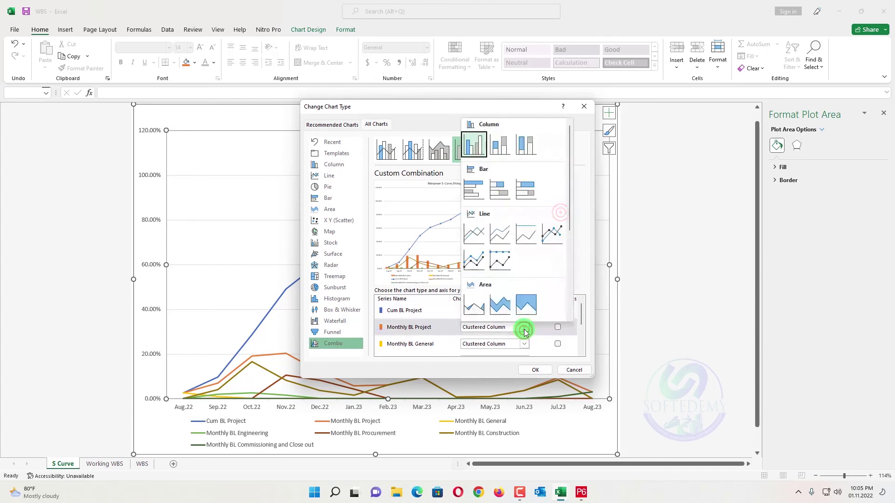
{"action": "left_click", "coordinate": [500, 146]}
{"action": "scroll", "coordinate": [530, 342], "scroll_direction": "down", "scroll_amount": 1}
{"action": "scroll", "coordinate": [529, 344], "scroll_direction": "down", "scroll_amount": 1}
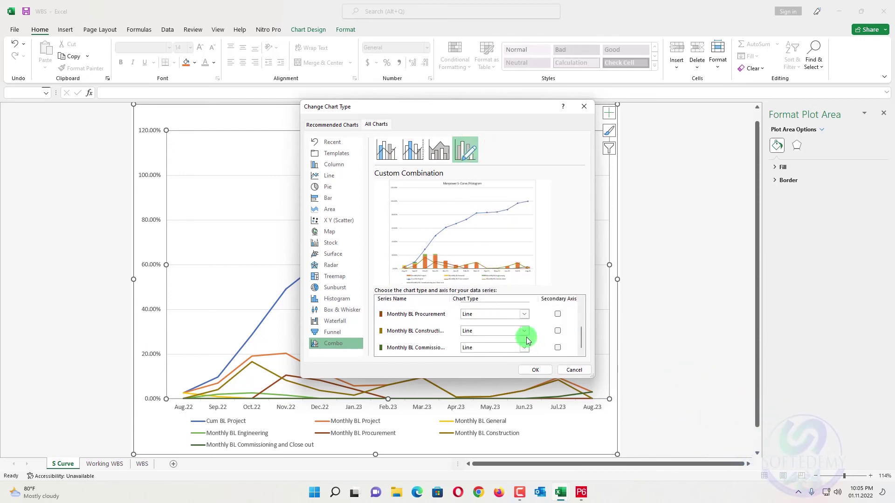
Set the monthly Procurement, Construction and Commissioning series to Stacked Column, and plot Cum BL Project on the secondary axis.
{"action": "left_click", "coordinate": [530, 337]}
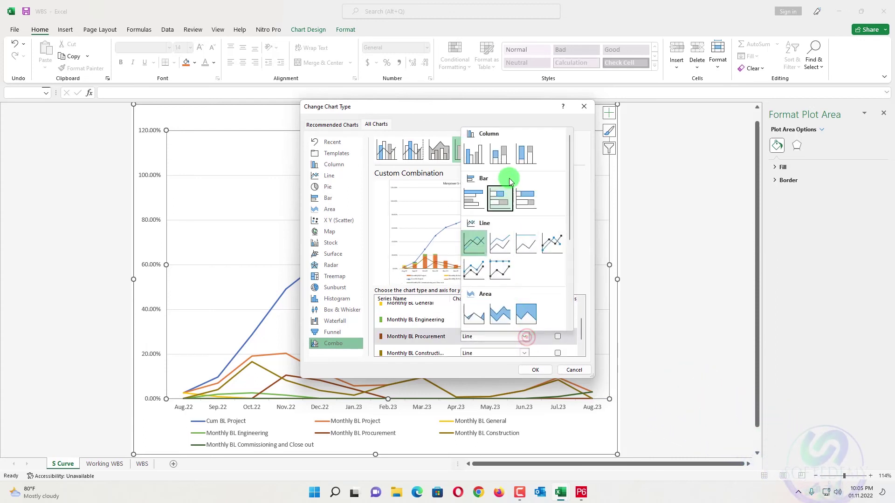
{"action": "left_click", "coordinate": [499, 156]}
{"action": "scroll", "coordinate": [508, 351], "scroll_direction": "down", "scroll_amount": 1}
{"action": "left_click", "coordinate": [525, 331]}
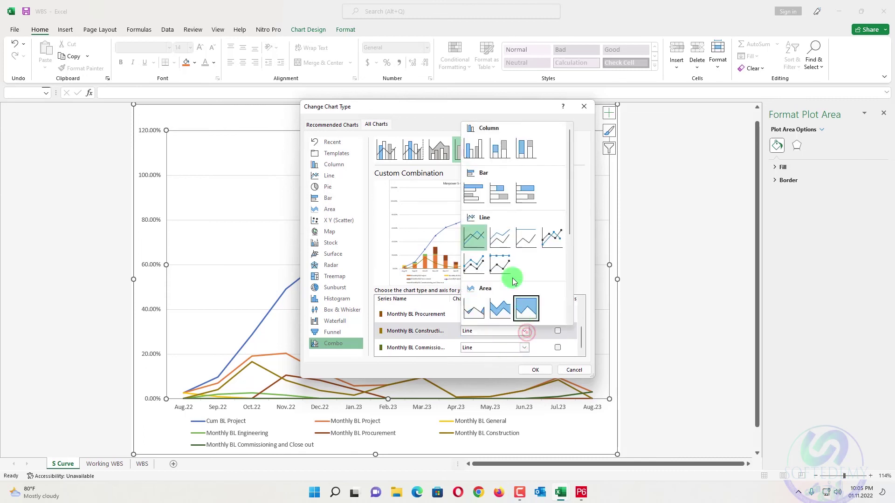
{"action": "left_click", "coordinate": [499, 150]}
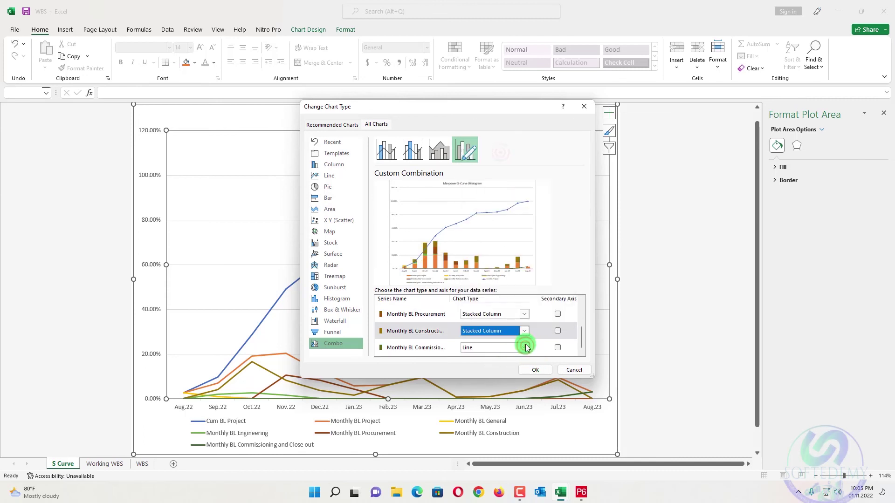
{"action": "left_click", "coordinate": [525, 348]}
{"action": "left_click", "coordinate": [499, 168]}
{"action": "scroll", "coordinate": [526, 344], "scroll_direction": "up", "scroll_amount": 4}
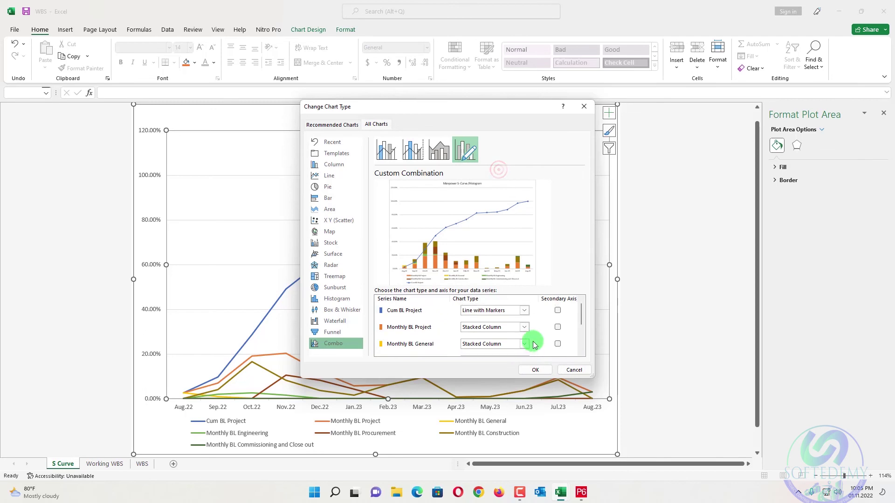
{"action": "left_click", "coordinate": [558, 310]}
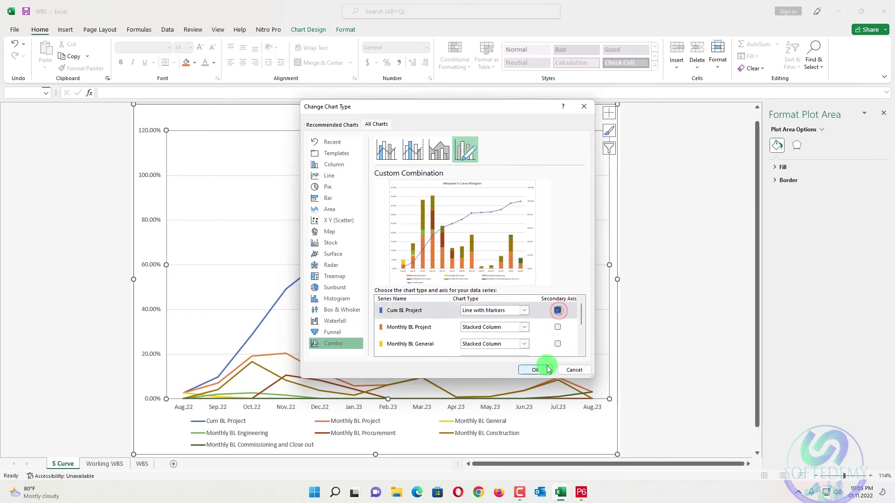
{"action": "left_click", "coordinate": [534, 370]}
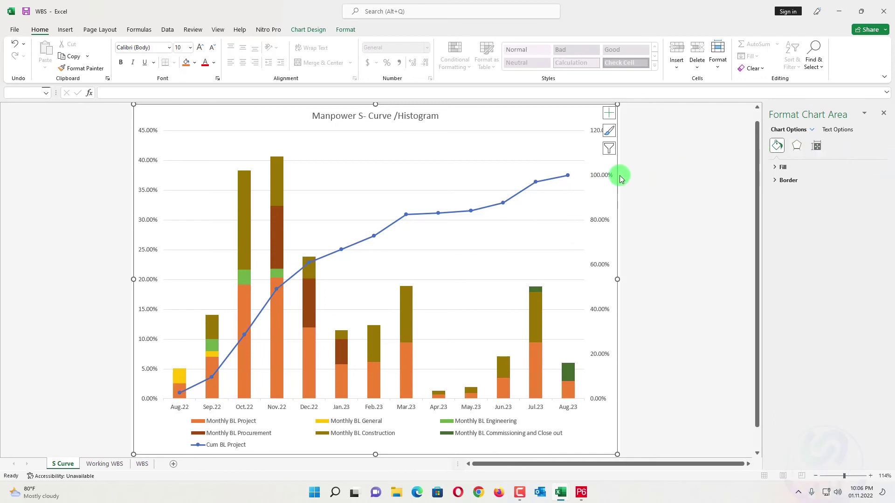
Set the maximum bound of the chart's secondary vertical axis to 1.0.
{"action": "left_click", "coordinate": [600, 176]}
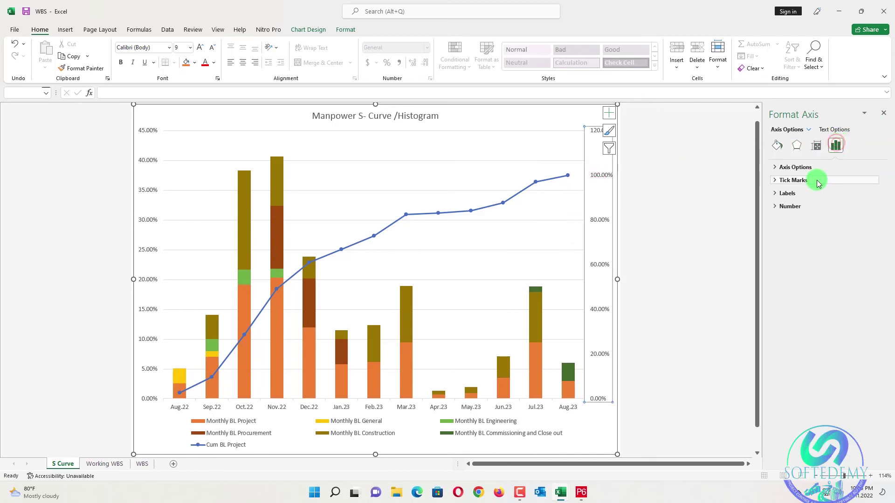
{"action": "left_click", "coordinate": [775, 168]}
{"action": "left_click", "coordinate": [841, 201]}
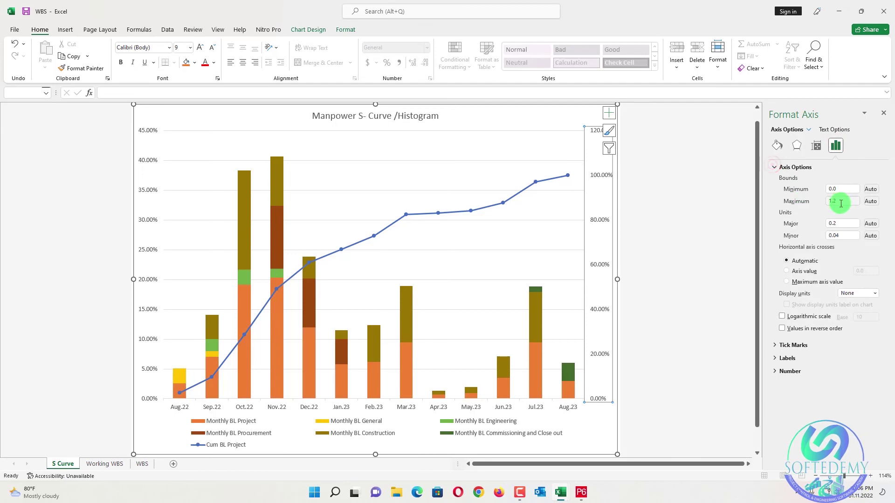
{"action": "type", "text": "1"}
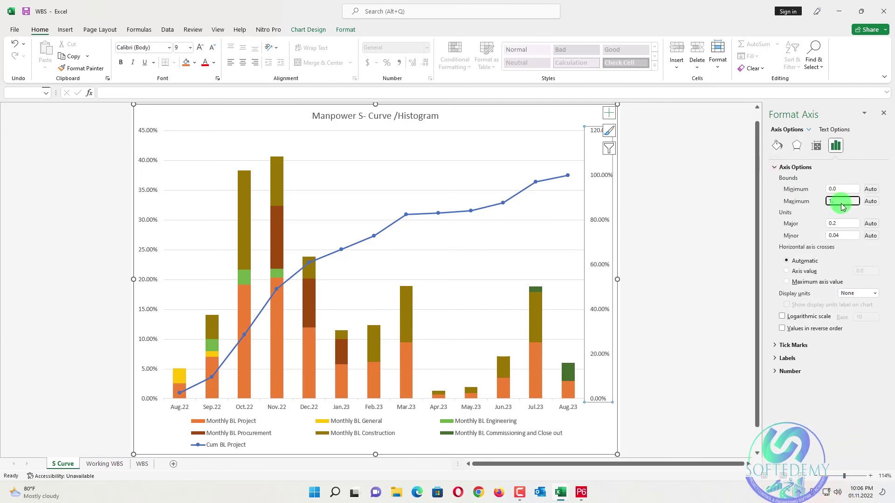
{"action": "key", "text": "Return"}
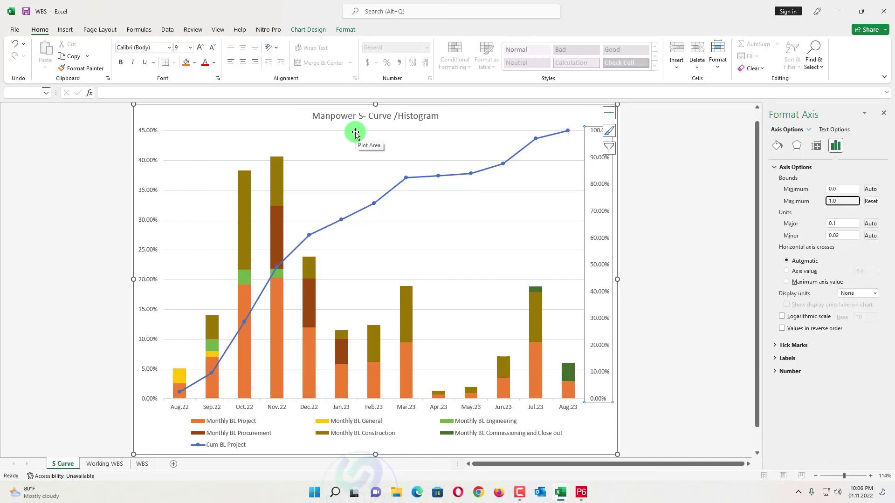
Switch to the Estimated Weights EPC Contract workbook to view the estimated weights and labor units.
{"action": "left_click", "coordinate": [561, 492]}
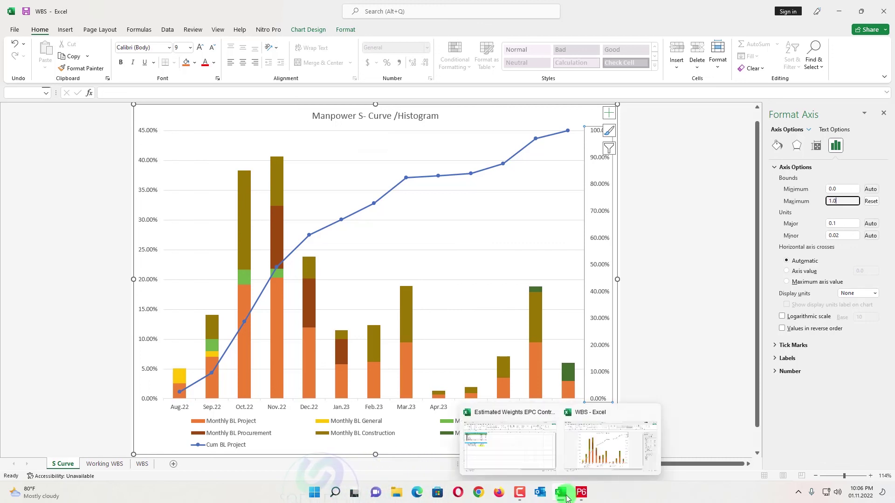
{"action": "left_click", "coordinate": [500, 425]}
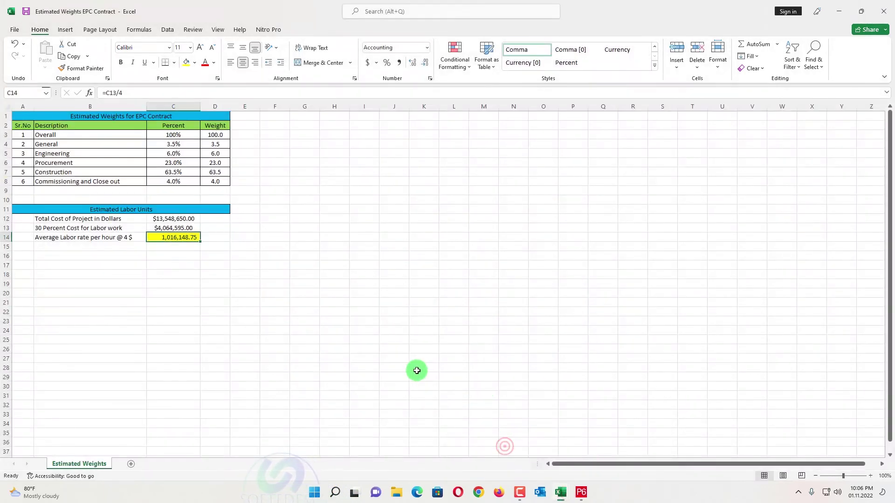